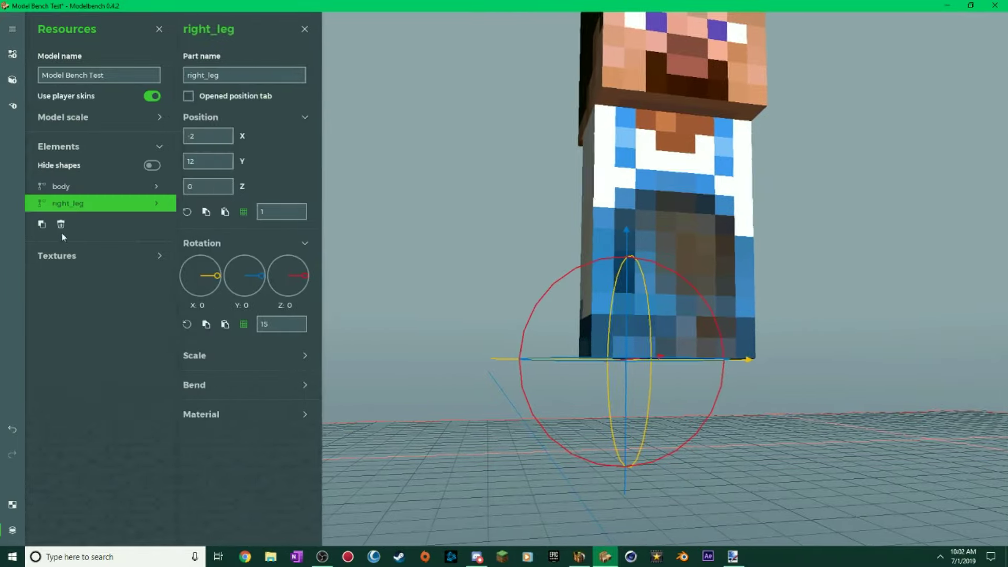
Add a new surface plane to the body part.
{"action": "left_click", "coordinate": [75, 190]}
{"action": "scroll", "coordinate": [833, 240], "scroll_direction": "down", "scroll_amount": 2}
{"action": "left_click_drag", "start_coordinate": [833, 241], "coordinate": [724, 236]}
{"action": "scroll", "coordinate": [835, 223], "scroll_direction": "up", "scroll_amount": 3}
{"action": "scroll", "coordinate": [792, 251], "scroll_direction": "down", "scroll_amount": 3}
{"action": "left_click_drag", "start_coordinate": [792, 251], "coordinate": [882, 299]}
{"action": "scroll", "coordinate": [787, 294], "scroll_direction": "up", "scroll_amount": 3}
{"action": "middle_click_drag", "start_coordinate": [809, 210], "coordinate": [799, 253]}
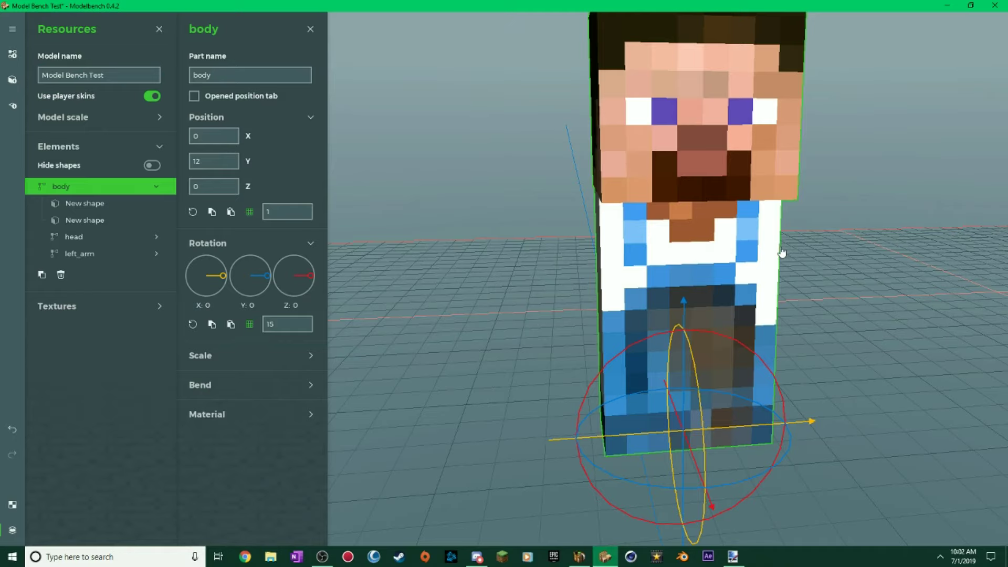
{"action": "middle_click_drag", "start_coordinate": [897, 217], "coordinate": [896, 218]}
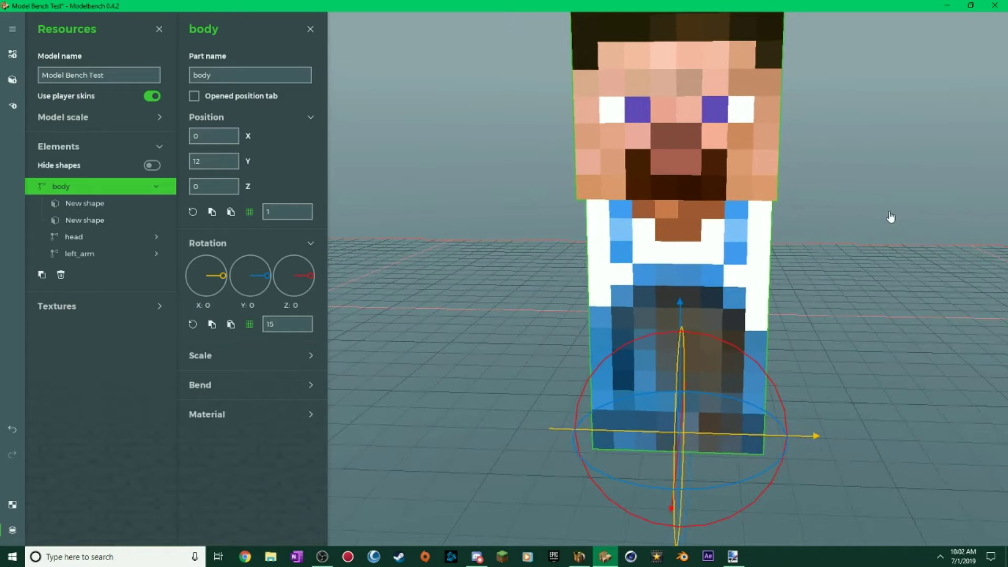
{"action": "left_click", "coordinate": [12, 107]}
{"action": "left_click_drag", "start_coordinate": [885, 287], "coordinate": [880, 285]}
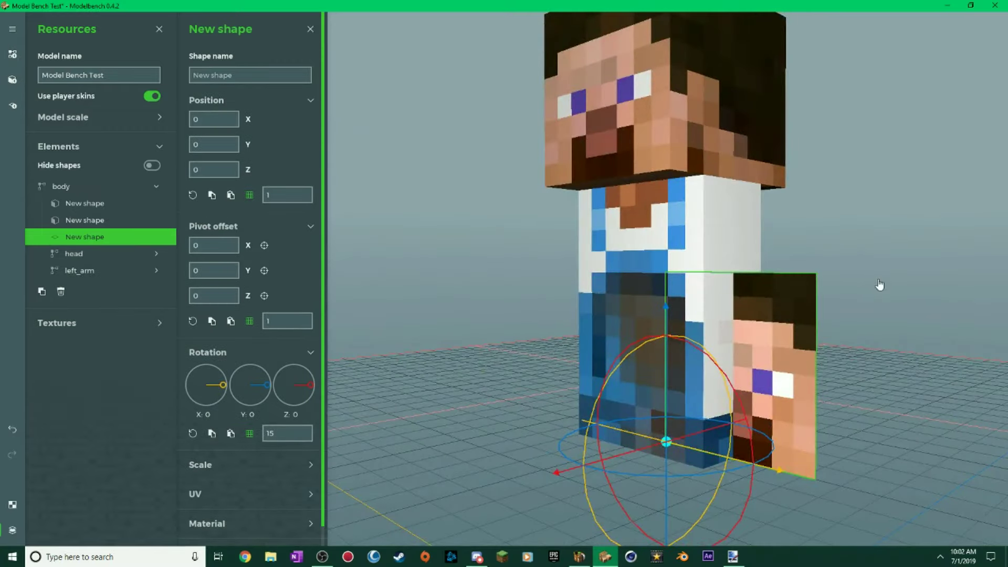
Center the new surface's pivot on the X axis.
{"action": "middle_click_drag", "start_coordinate": [880, 285], "coordinate": [725, 285]}
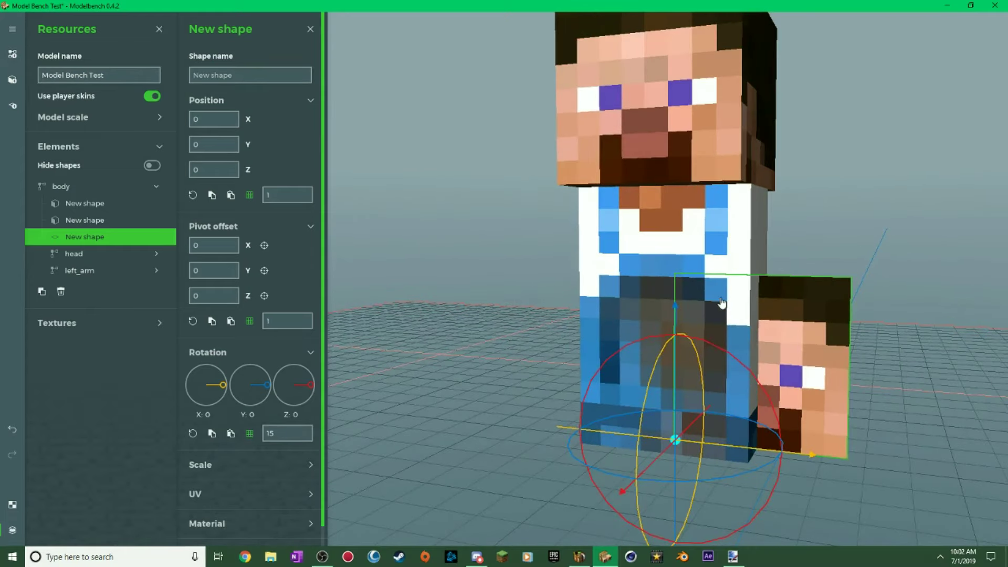
{"action": "middle_click_drag", "start_coordinate": [816, 331], "coordinate": [786, 302], "text": "shift"}
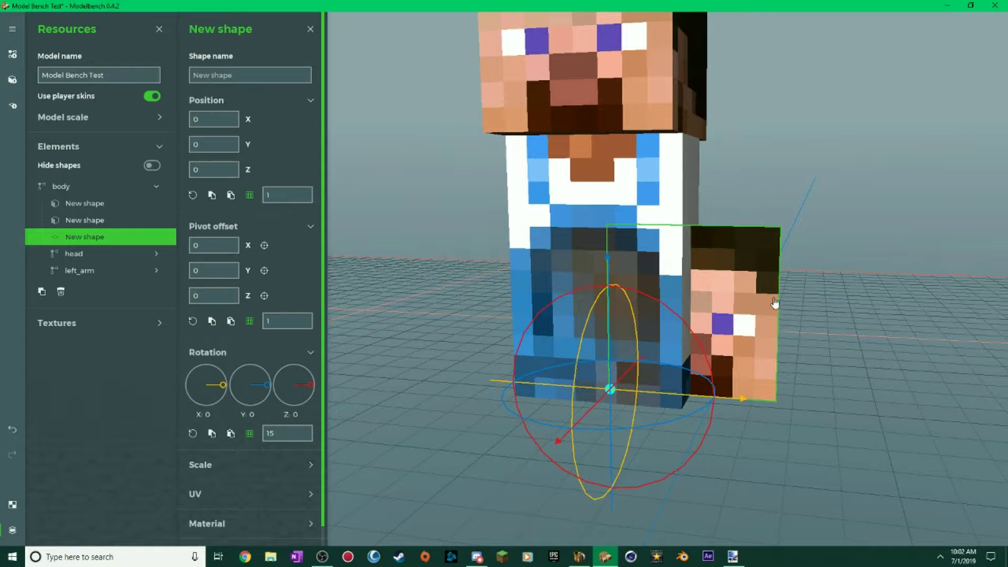
{"action": "middle_click_drag", "start_coordinate": [713, 290], "coordinate": [711, 291]}
{"action": "left_click_drag", "start_coordinate": [736, 287], "coordinate": [764, 292]}
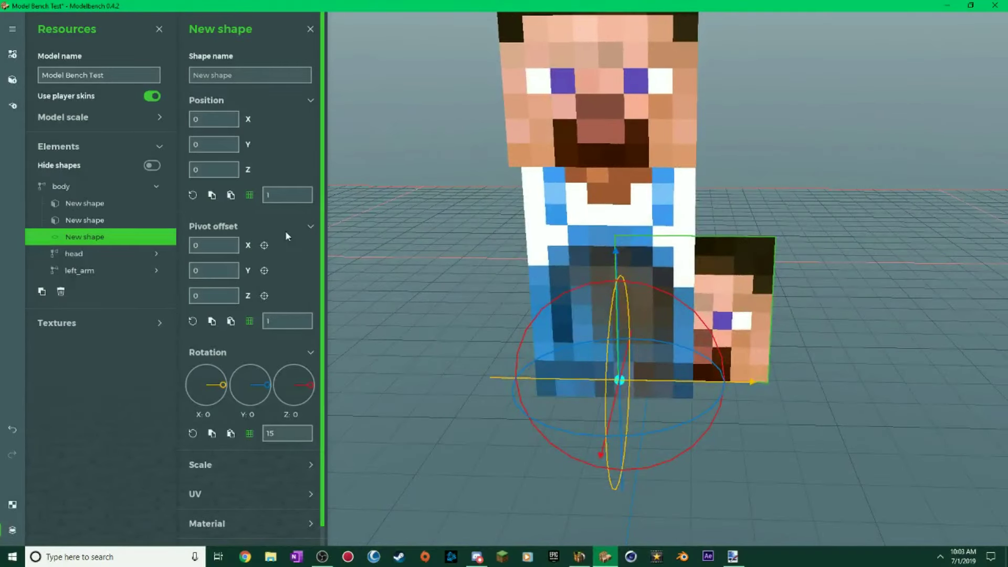
{"action": "left_click", "coordinate": [265, 245]}
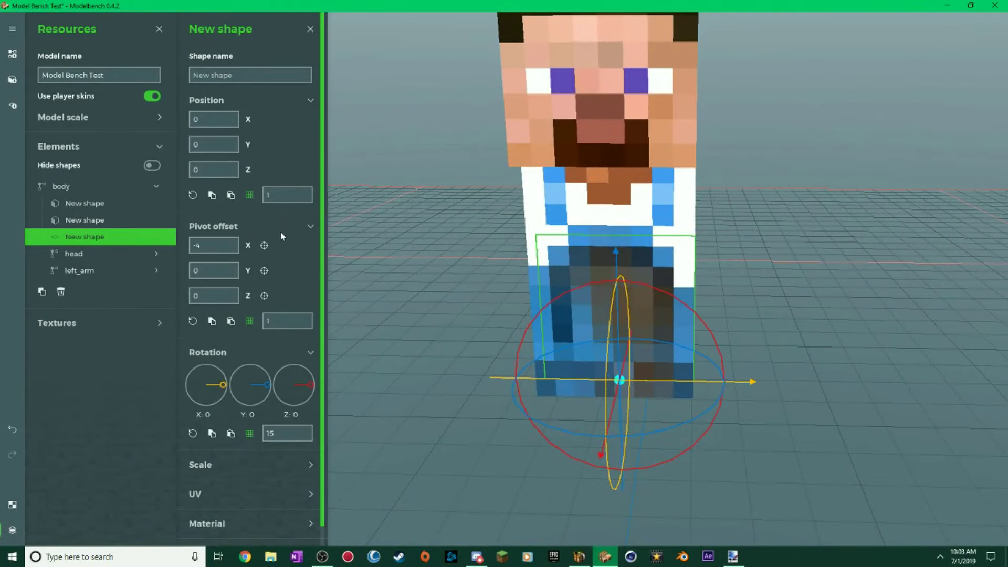
Offset the surface's pivot by 3 on Z so the plane sits in front of the body.
{"action": "middle_click_drag", "start_coordinate": [585, 184], "coordinate": [751, 216]}
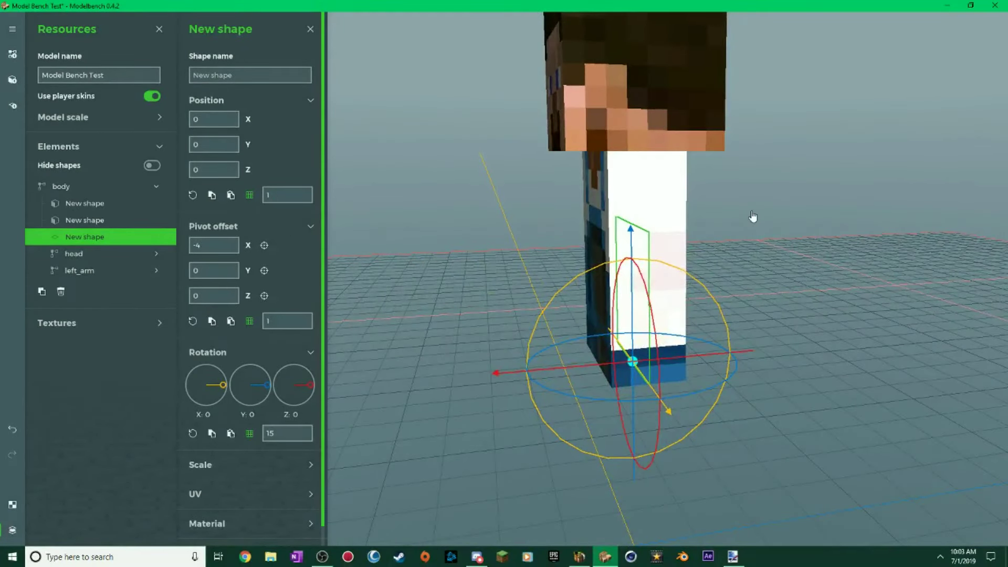
{"action": "mouse_move", "coordinate": [747, 216]}
{"action": "left_mouse_down"}
{"action": "mouse_move", "coordinate": [661, 231]}
{"action": "mouse_move", "coordinate": [745, 210]}
{"action": "mouse_move", "coordinate": [740, 202]}
{"action": "left_mouse_up"}
{"action": "scroll", "coordinate": [693, 226], "scroll_direction": "up", "scroll_amount": 3}
{"action": "scroll", "coordinate": [741, 202], "scroll_direction": "down", "scroll_amount": 3}
{"action": "middle_click_drag", "start_coordinate": [756, 216], "coordinate": [753, 219]}
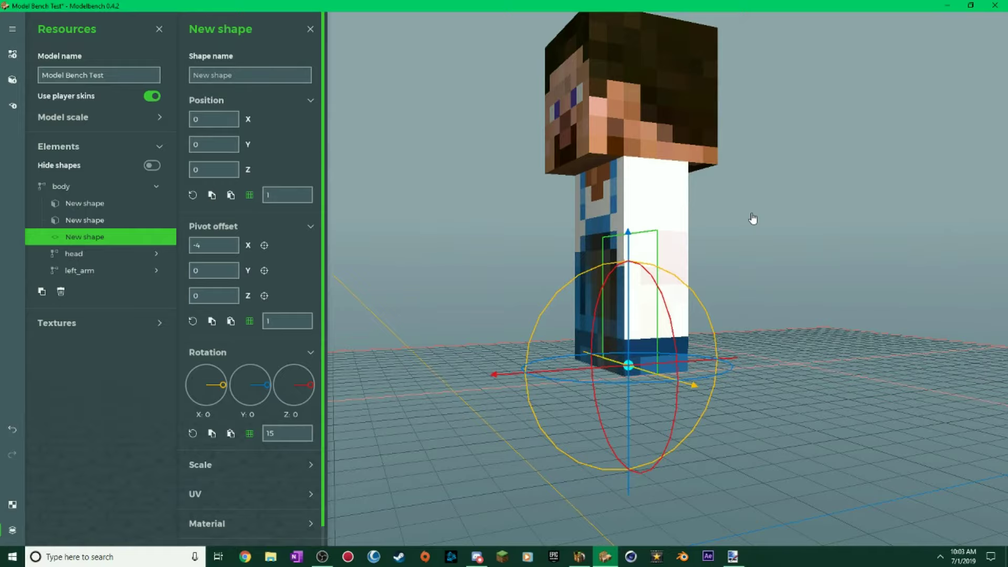
{"action": "left_click_drag", "start_coordinate": [753, 247], "coordinate": [680, 292]}
{"action": "scroll", "coordinate": [679, 292], "scroll_direction": "up", "scroll_amount": 2}
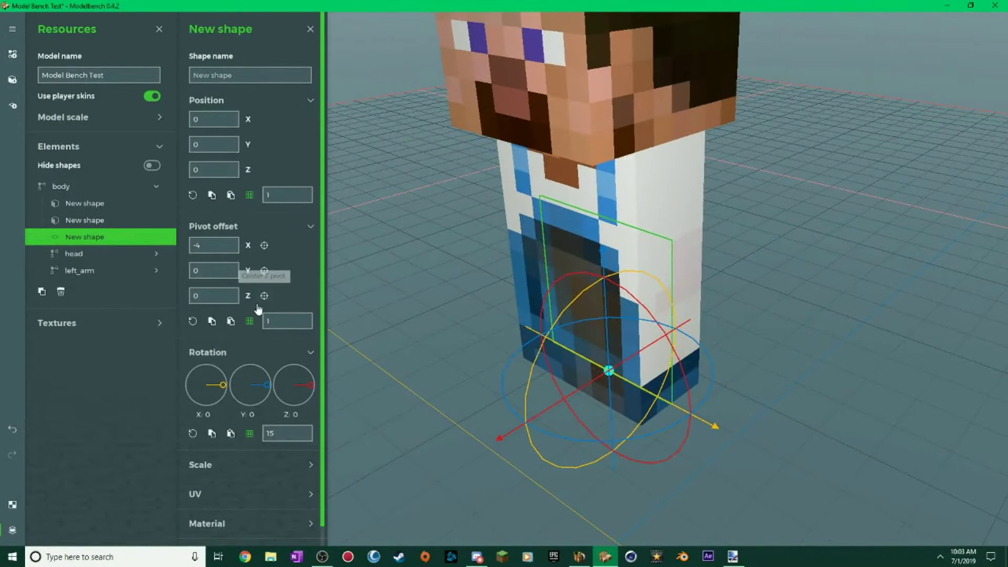
{"action": "left_click_drag", "start_coordinate": [247, 297], "coordinate": [278, 295]}
{"action": "left_click_drag", "start_coordinate": [433, 287], "coordinate": [465, 272]}
Show the texture UV editor with the surface's Front/Back region on the skin, and inspect the plane in the model.
{"action": "left_click", "coordinate": [13, 504]}
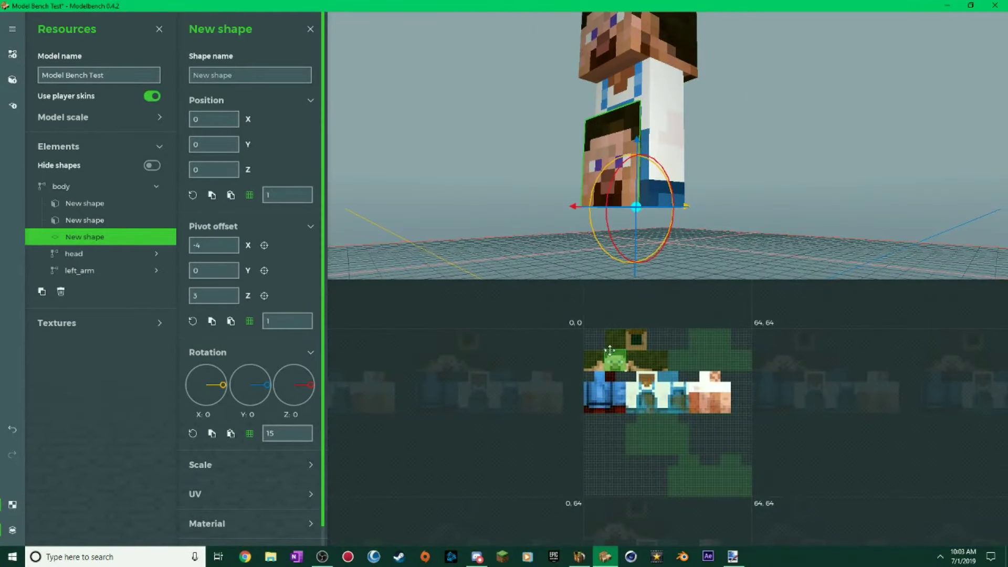
{"action": "scroll", "coordinate": [621, 378], "scroll_direction": "up", "scroll_amount": 5}
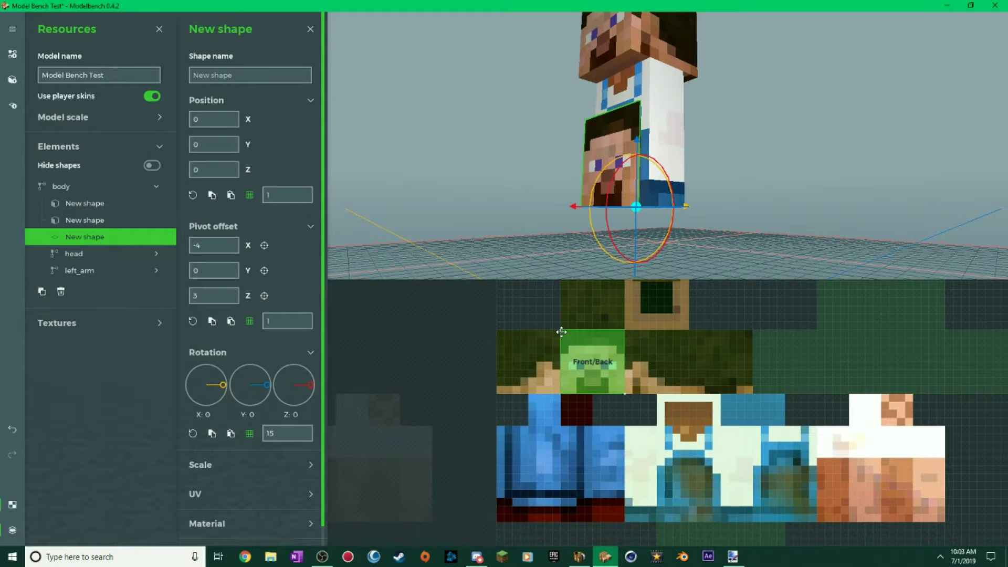
{"action": "mouse_move", "coordinate": [793, 261]}
{"action": "left_mouse_down"}
{"action": "mouse_move", "coordinate": [738, 273]}
{"action": "mouse_move", "coordinate": [792, 265]}
{"action": "left_mouse_up"}
{"action": "scroll", "coordinate": [792, 265], "scroll_direction": "up", "scroll_amount": 3}
{"action": "left_click_drag", "start_coordinate": [687, 257], "coordinate": [715, 238]}
{"action": "scroll", "coordinate": [727, 250], "scroll_direction": "down", "scroll_amount": 4}
{"action": "scroll", "coordinate": [701, 261], "scroll_direction": "up", "scroll_amount": 4}
{"action": "scroll", "coordinate": [703, 229], "scroll_direction": "down", "scroll_amount": 3}
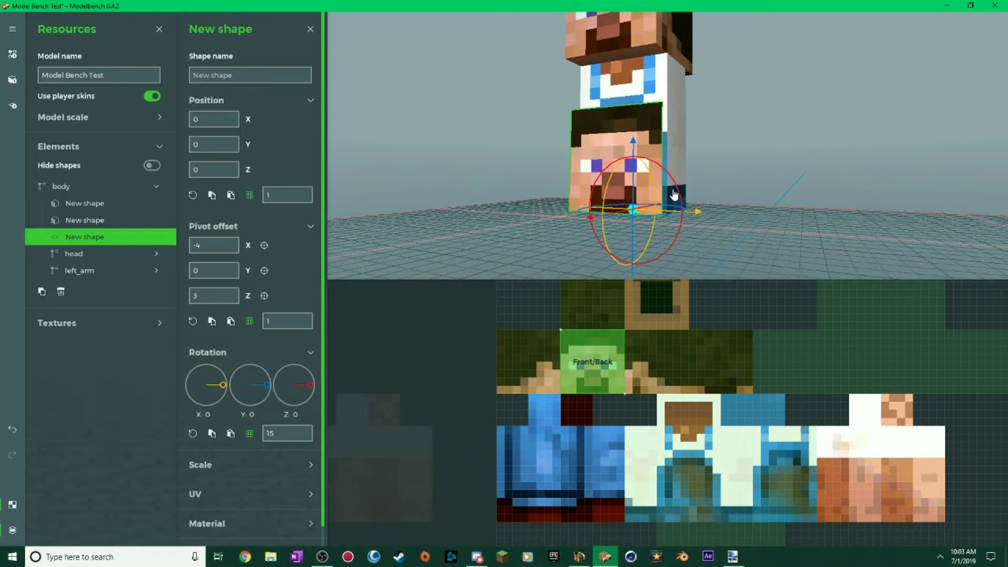
Try rotating the surface 90 degrees about X and reset its rotation.
{"action": "middle_click_drag", "start_coordinate": [689, 198], "coordinate": [688, 210]}
{"action": "left_click_drag", "start_coordinate": [654, 186], "coordinate": [576, 178]}
{"action": "mouse_move", "coordinate": [717, 160]}
{"action": "left_mouse_down"}
{"action": "mouse_move", "coordinate": [748, 164]}
{"action": "mouse_move", "coordinate": [720, 144]}
{"action": "left_mouse_up"}
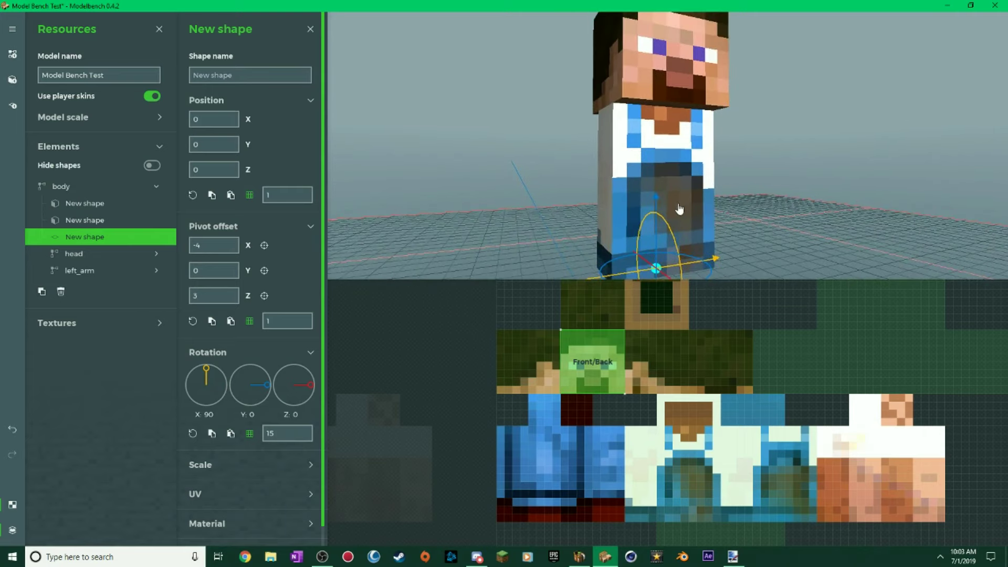
{"action": "right_click", "coordinate": [210, 381]}
{"action": "left_click_drag", "start_coordinate": [420, 220], "coordinate": [546, 231]}
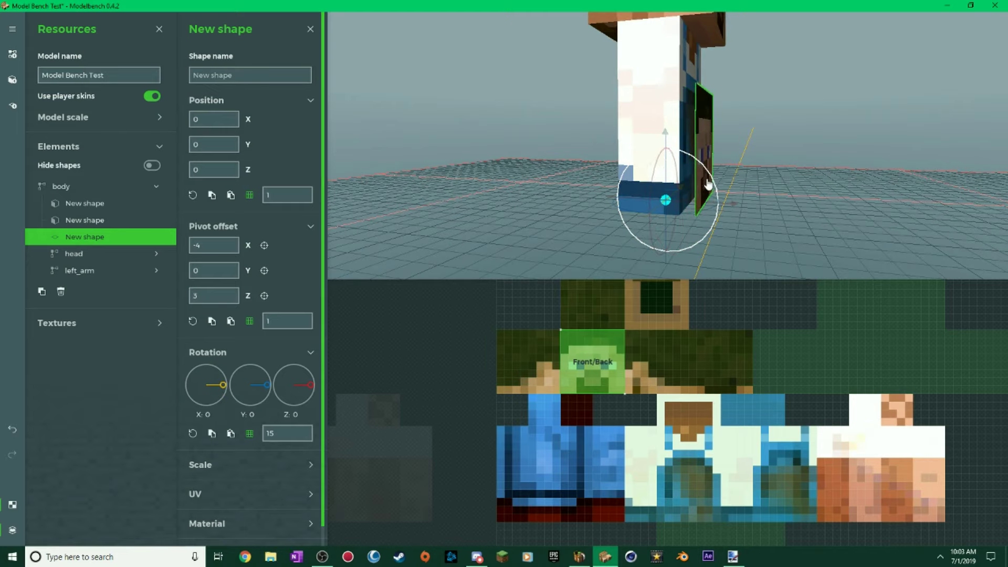
Examine the surface's UV size and material settings and its mapped region on the skin texture.
{"action": "left_click", "coordinate": [59, 189]}
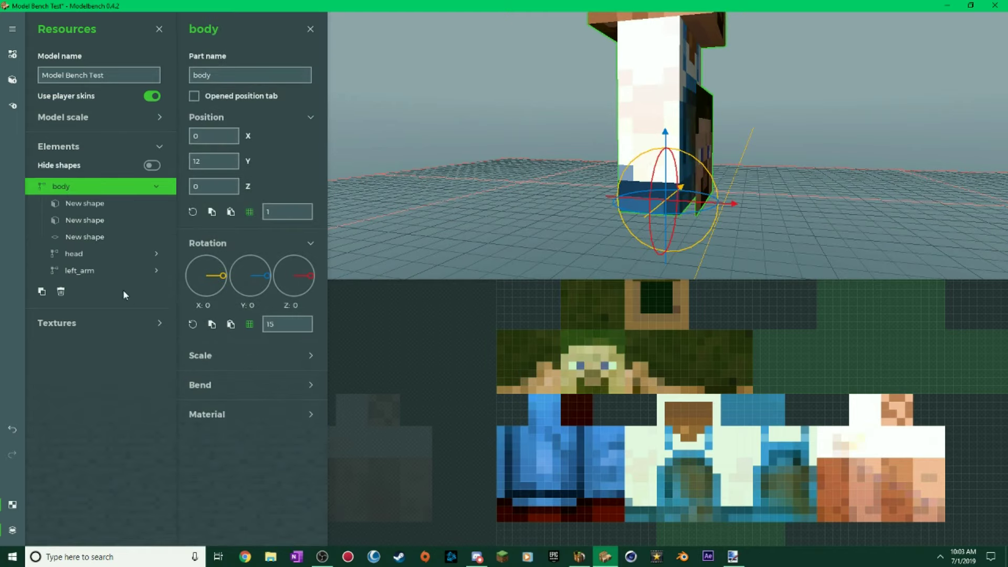
{"action": "left_click", "coordinate": [84, 237]}
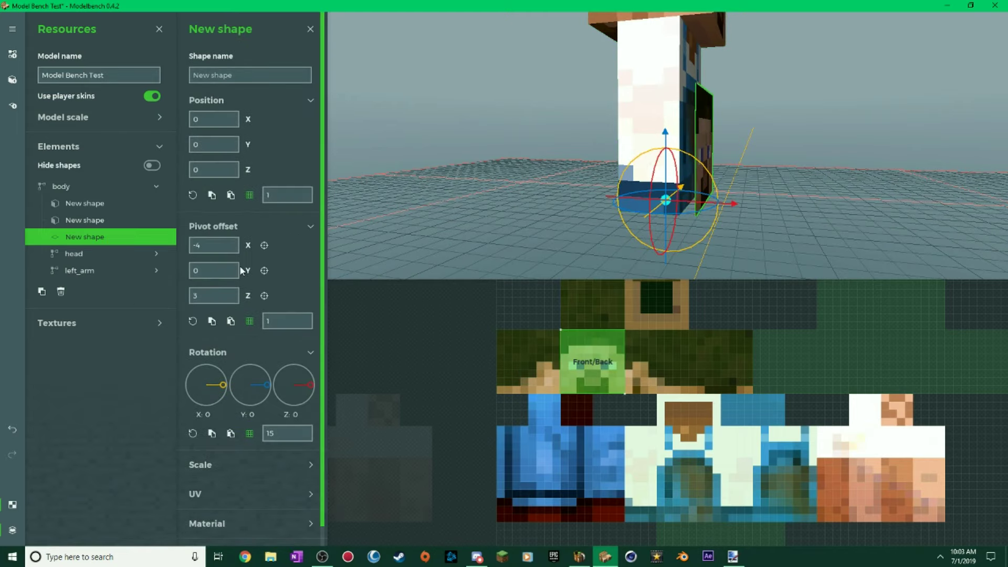
{"action": "scroll", "coordinate": [311, 346], "scroll_direction": "down", "scroll_amount": 1}
{"action": "scroll", "coordinate": [310, 467], "scroll_direction": "down", "scroll_amount": 2}
{"action": "scroll", "coordinate": [306, 510], "scroll_direction": "down", "scroll_amount": 2}
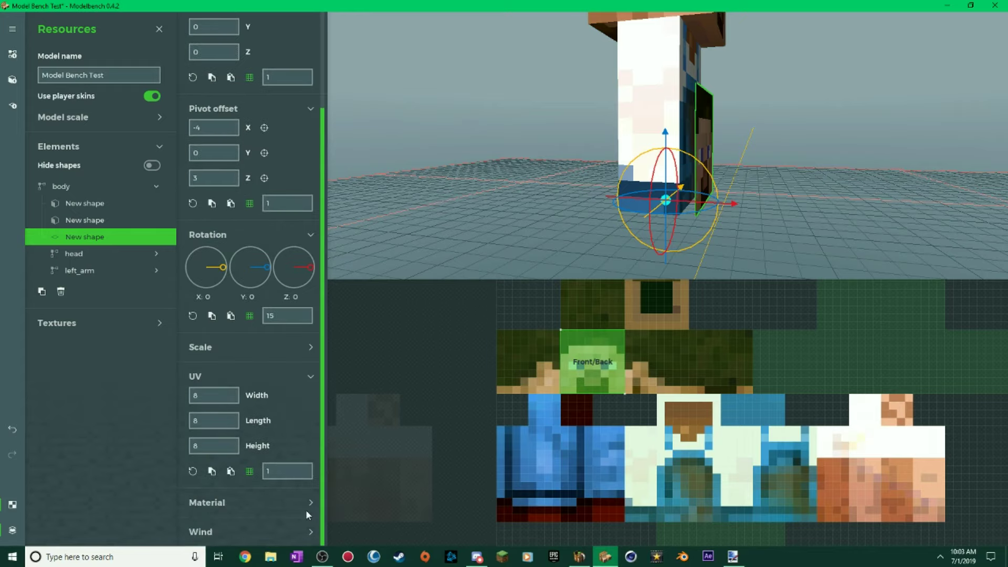
{"action": "scroll", "coordinate": [241, 342], "scroll_direction": "down", "scroll_amount": 5}
{"action": "scroll", "coordinate": [279, 353], "scroll_direction": "up", "scroll_amount": 3}
{"action": "scroll", "coordinate": [536, 297], "scroll_direction": "down", "scroll_amount": 5}
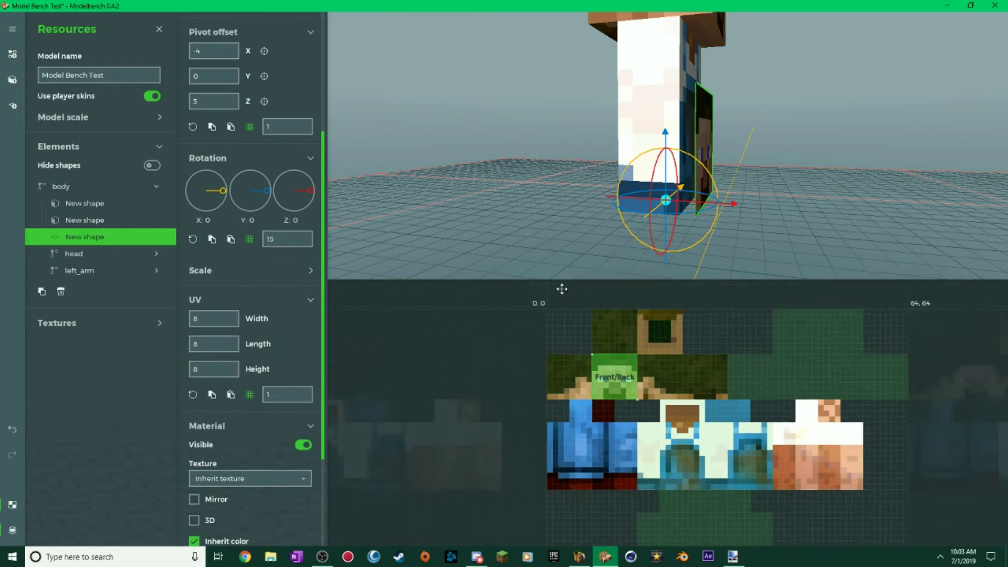
{"action": "scroll", "coordinate": [787, 194], "scroll_direction": "down", "scroll_amount": 2}
Move the surface away from the body to X -5 and Y 8.
{"action": "left_click_drag", "start_coordinate": [811, 200], "coordinate": [792, 185]}
{"action": "middle_click_drag", "start_coordinate": [792, 184], "coordinate": [727, 167]}
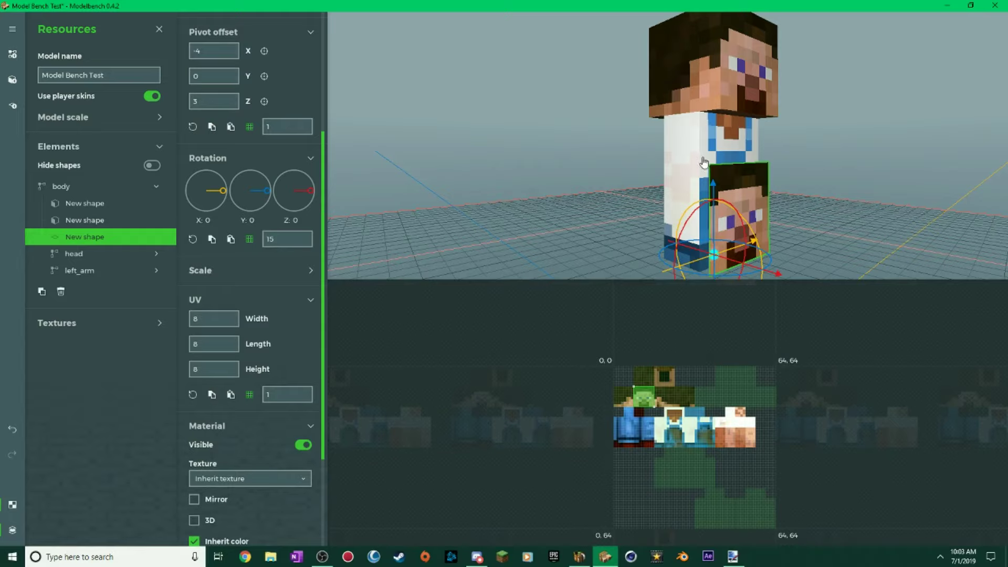
{"action": "middle_click_drag", "start_coordinate": [708, 230], "coordinate": [709, 225]}
{"action": "left_click_drag", "start_coordinate": [720, 226], "coordinate": [718, 152]}
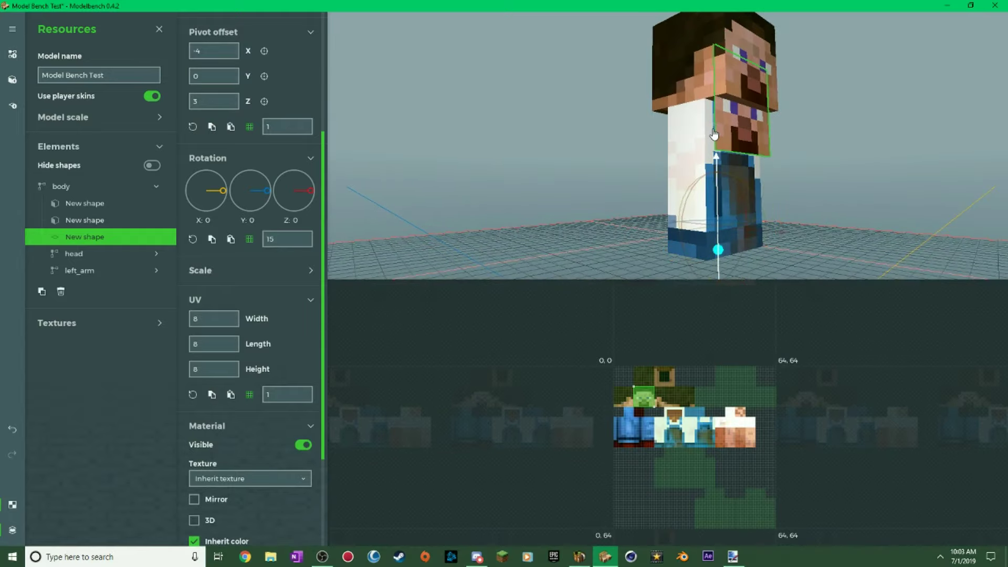
{"action": "left_click_drag", "start_coordinate": [854, 100], "coordinate": [797, 128]}
{"action": "left_click_drag", "start_coordinate": [698, 245], "coordinate": [639, 236]}
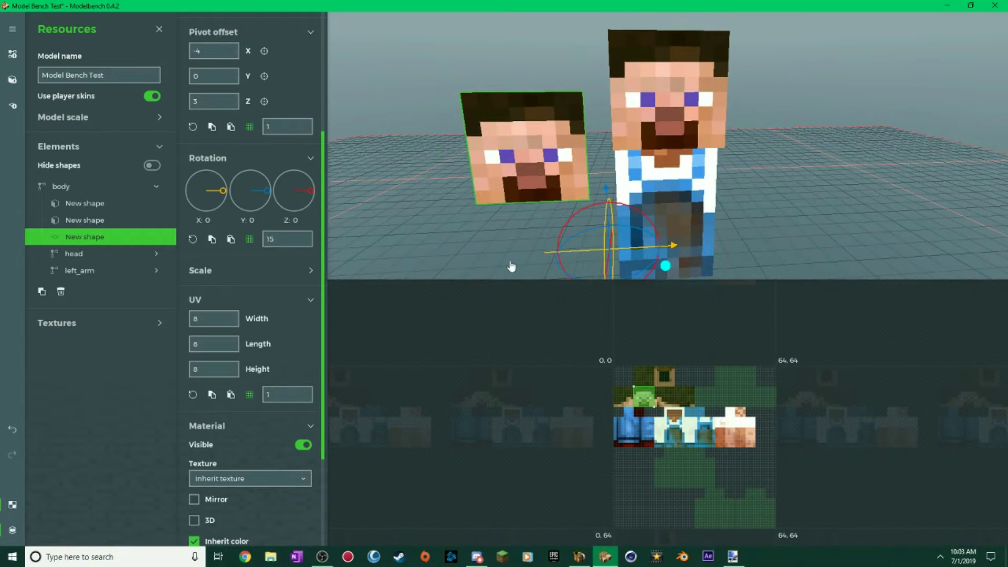
Test the body's bend at -90 degrees about X, watching how the offset surface follows, and straighten the body again.
{"action": "left_click", "coordinate": [65, 189]}
{"action": "left_click", "coordinate": [247, 326]}
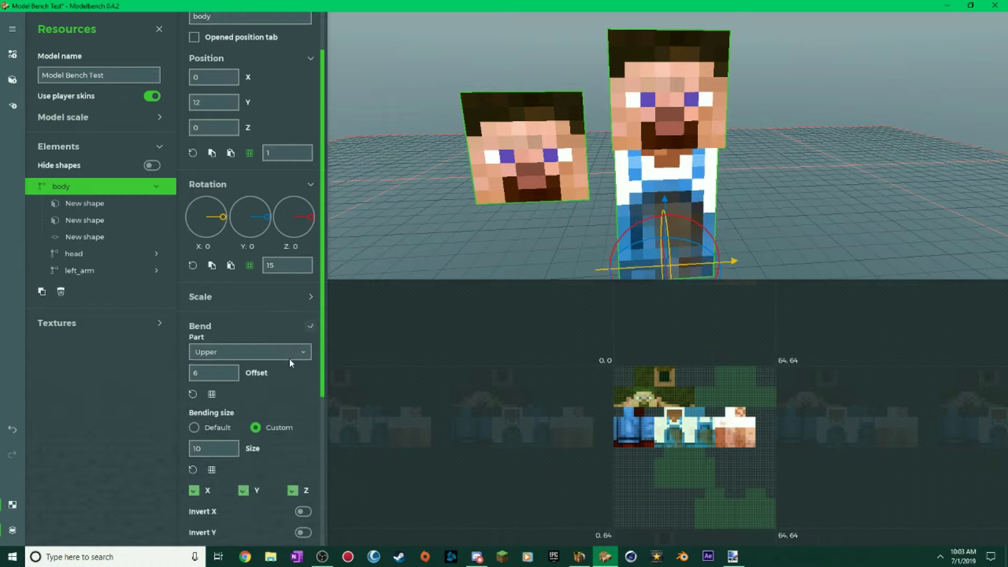
{"action": "scroll", "coordinate": [247, 346], "scroll_direction": "down", "scroll_amount": 8}
{"action": "mouse_move", "coordinate": [227, 335]}
{"action": "left_mouse_down"}
{"action": "mouse_move", "coordinate": [220, 322]}
{"action": "mouse_move", "coordinate": [233, 337]}
{"action": "mouse_move", "coordinate": [229, 320]}
{"action": "left_mouse_up"}
{"action": "left_click_drag", "start_coordinate": [399, 200], "coordinate": [515, 178]}
{"action": "left_click_drag", "start_coordinate": [804, 158], "coordinate": [756, 146]}
{"action": "left_click_drag", "start_coordinate": [193, 319], "coordinate": [209, 369]}
{"action": "right_click", "coordinate": [207, 344]}
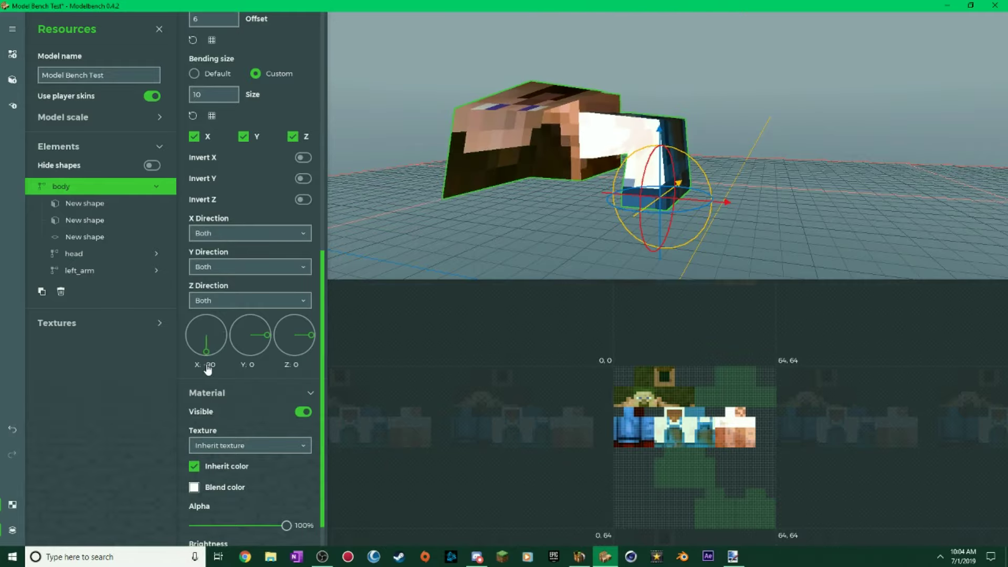
{"action": "left_click_drag", "start_coordinate": [424, 148], "coordinate": [480, 147]}
{"action": "middle_click_drag", "start_coordinate": [430, 149], "coordinate": [452, 155]}
{"action": "left_click_drag", "start_coordinate": [217, 355], "coordinate": [226, 335]}
Reset the surface's X and Y positions to 0.
{"action": "middle_click_drag", "start_coordinate": [546, 63], "coordinate": [576, 41]}
{"action": "left_click", "coordinate": [571, 93]}
{"action": "left_click_drag", "start_coordinate": [571, 93], "coordinate": [480, 86]}
{"action": "left_click_drag", "start_coordinate": [705, 113], "coordinate": [702, 113]}
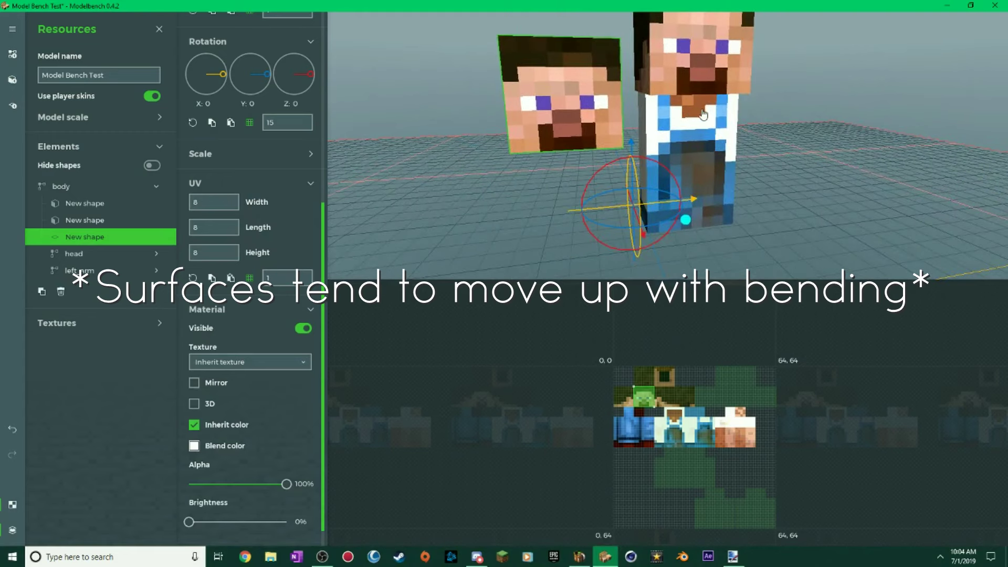
{"action": "scroll", "coordinate": [237, 142], "scroll_direction": "up", "scroll_amount": 6}
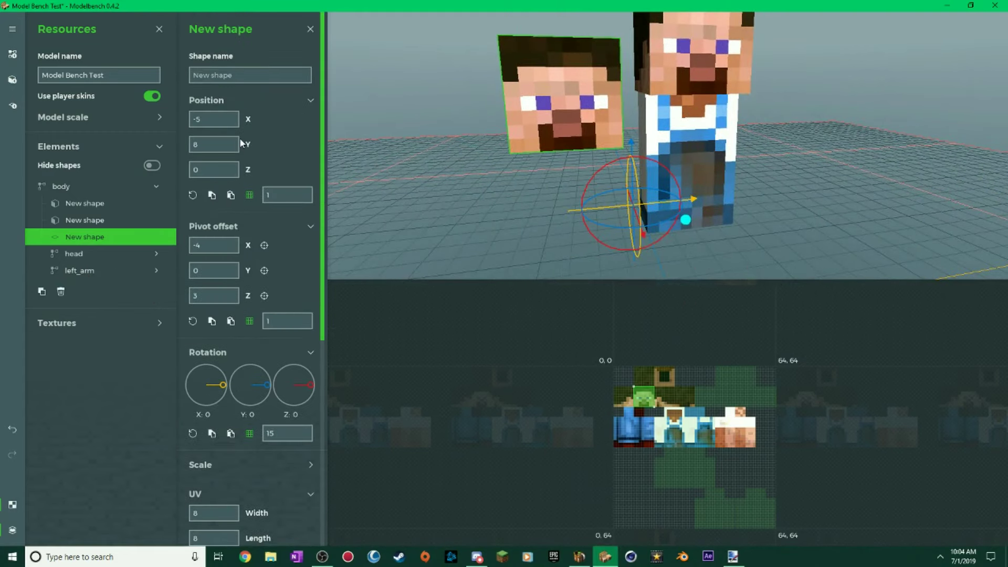
{"action": "right_click", "coordinate": [247, 121]}
{"action": "left_click_drag", "start_coordinate": [461, 163], "coordinate": [392, 164]}
{"action": "scroll", "coordinate": [734, 442], "scroll_direction": "up", "scroll_amount": 3}
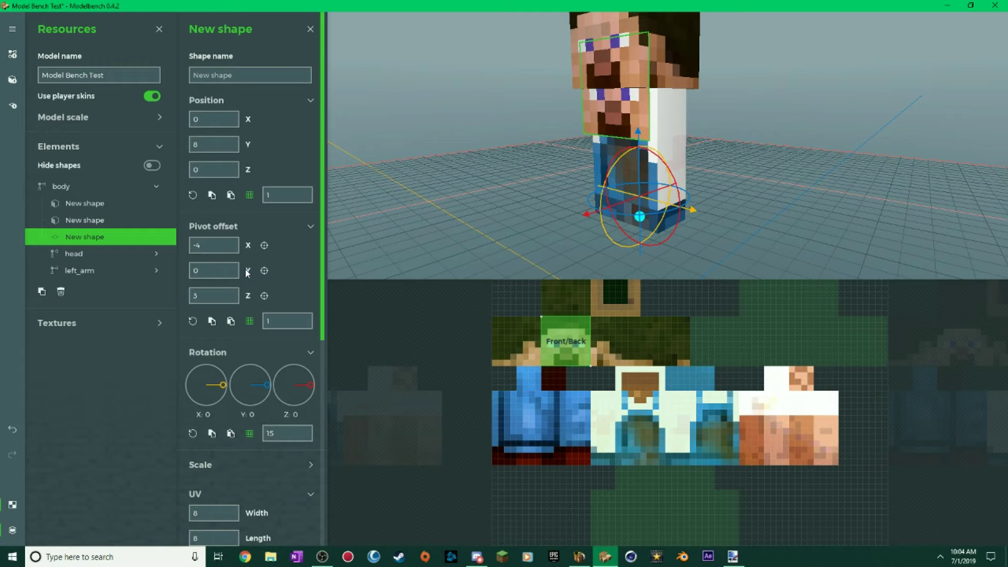
{"action": "right_click", "coordinate": [250, 145]}
{"action": "mouse_move", "coordinate": [380, 143]}
{"action": "left_mouse_down"}
{"action": "mouse_move", "coordinate": [428, 144]}
{"action": "mouse_move", "coordinate": [387, 146]}
{"action": "left_mouse_up"}
Bend the body forward to about 63 degrees on X to check the repositioned surface, and straighten it.
{"action": "left_click", "coordinate": [61, 181]}
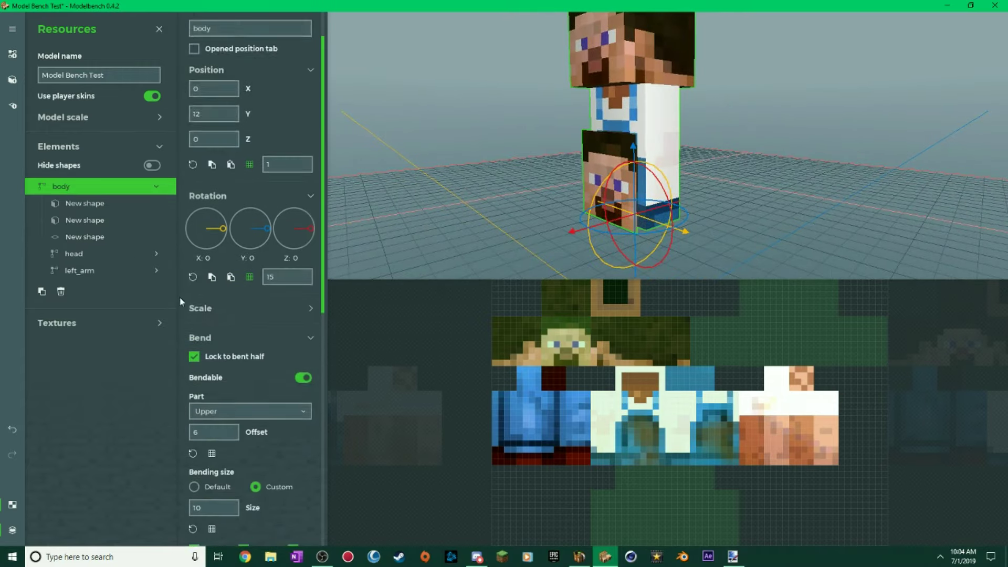
{"action": "scroll", "coordinate": [223, 315], "scroll_direction": "down", "scroll_amount": 5}
{"action": "left_click_drag", "start_coordinate": [223, 315], "coordinate": [236, 262]}
{"action": "left_click_drag", "start_coordinate": [494, 175], "coordinate": [504, 175]}
{"action": "mouse_move", "coordinate": [558, 153]}
{"action": "left_mouse_down"}
{"action": "mouse_move", "coordinate": [543, 155]}
{"action": "mouse_move", "coordinate": [558, 155]}
{"action": "left_mouse_up"}
{"action": "mouse_move", "coordinate": [517, 193]}
{"action": "left_mouse_down"}
{"action": "mouse_move", "coordinate": [583, 195]}
{"action": "mouse_move", "coordinate": [520, 199]}
{"action": "left_mouse_up"}
{"action": "scroll", "coordinate": [517, 192], "scroll_direction": "down", "scroll_amount": 3}
{"action": "scroll", "coordinate": [667, 145], "scroll_direction": "up", "scroll_amount": 3}
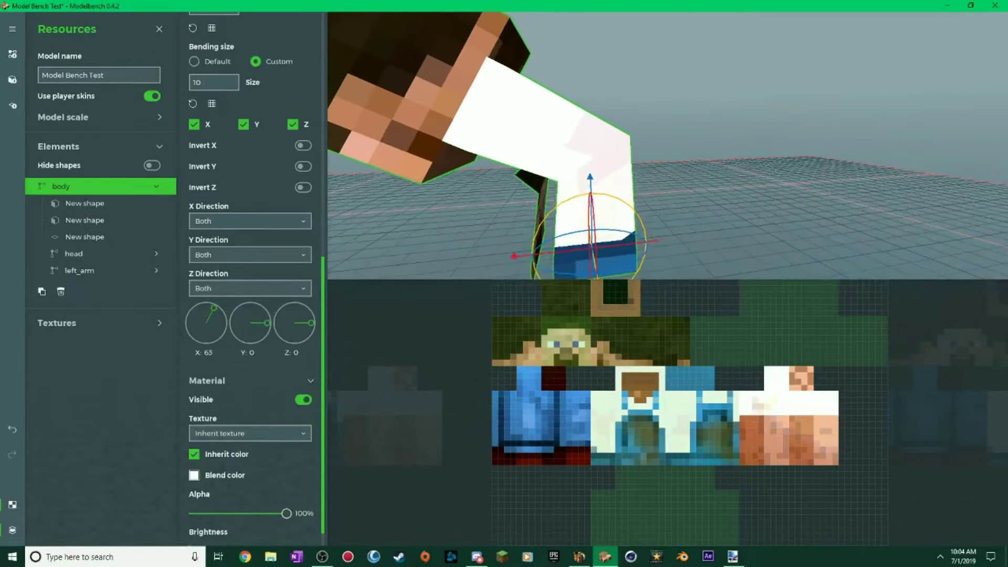
{"action": "mouse_move", "coordinate": [218, 331]}
{"action": "left_mouse_down"}
{"action": "mouse_move", "coordinate": [215, 311]}
{"action": "mouse_move", "coordinate": [204, 308]}
{"action": "mouse_move", "coordinate": [228, 323]}
{"action": "left_mouse_up"}
{"action": "left_click_drag", "start_coordinate": [499, 152], "coordinate": [554, 144]}
Map the surface to the lower edge of the body's front texture and shrink its UV height to 2.
{"action": "left_click", "coordinate": [554, 145]}
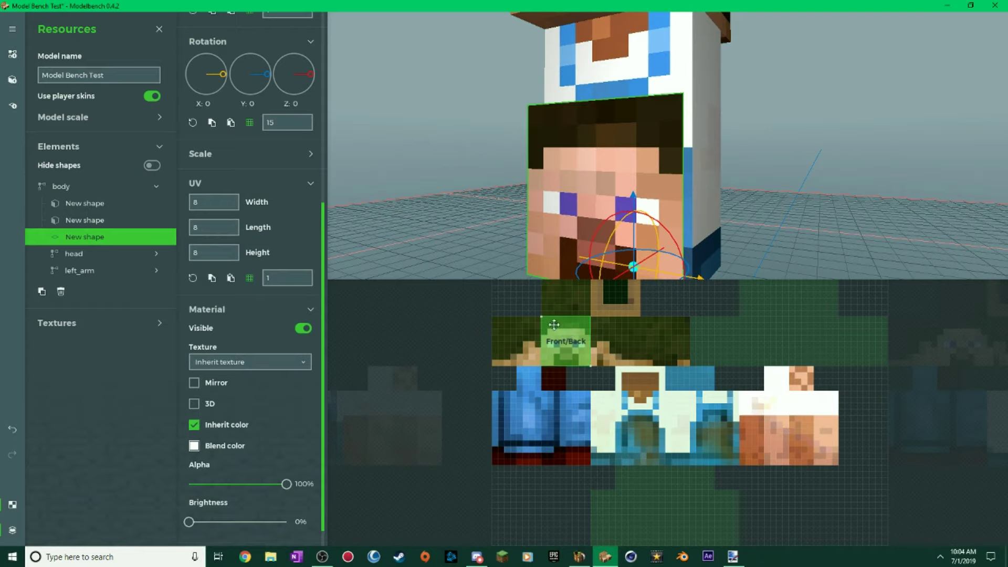
{"action": "left_click_drag", "start_coordinate": [543, 319], "coordinate": [622, 457]}
{"action": "scroll", "coordinate": [674, 505], "scroll_direction": "up", "scroll_amount": 4}
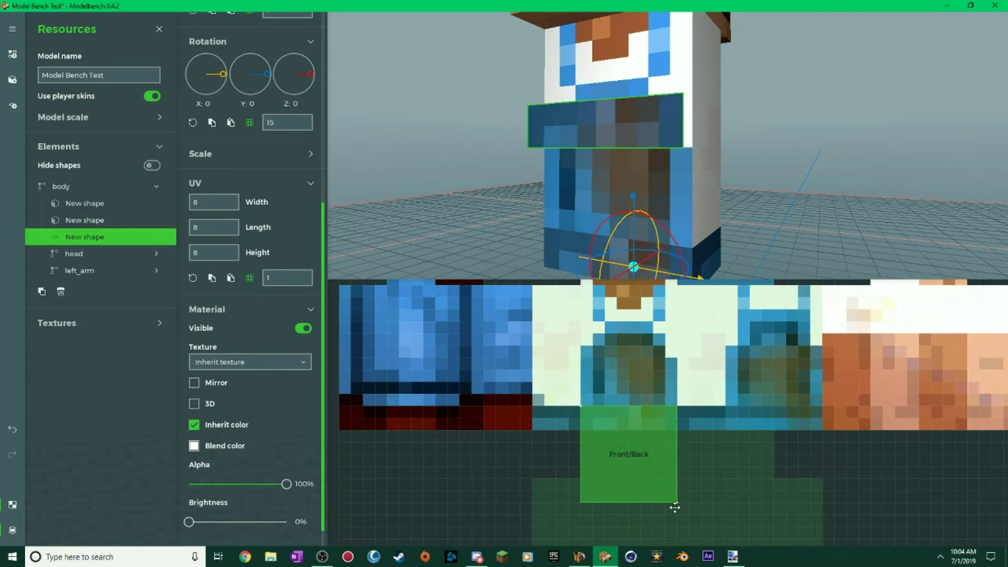
{"action": "left_click_drag", "start_coordinate": [678, 508], "coordinate": [678, 431]}
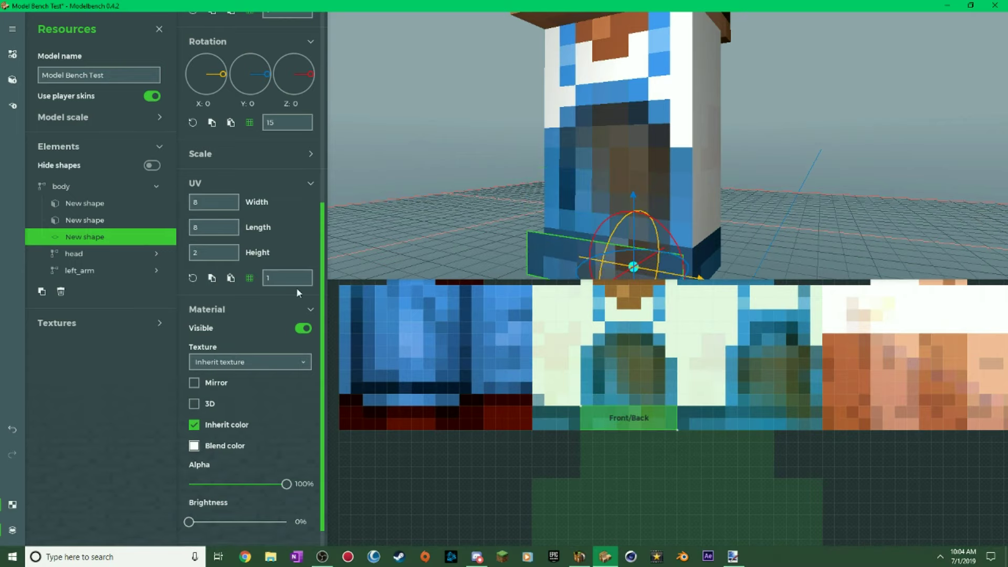
Make the surface 3D, set its Z pivot offset to 2, and deselect it to check the resulting strip.
{"action": "scroll", "coordinate": [252, 336], "scroll_direction": "down", "scroll_amount": 1}
{"action": "scroll", "coordinate": [261, 196], "scroll_direction": "up", "scroll_amount": 5}
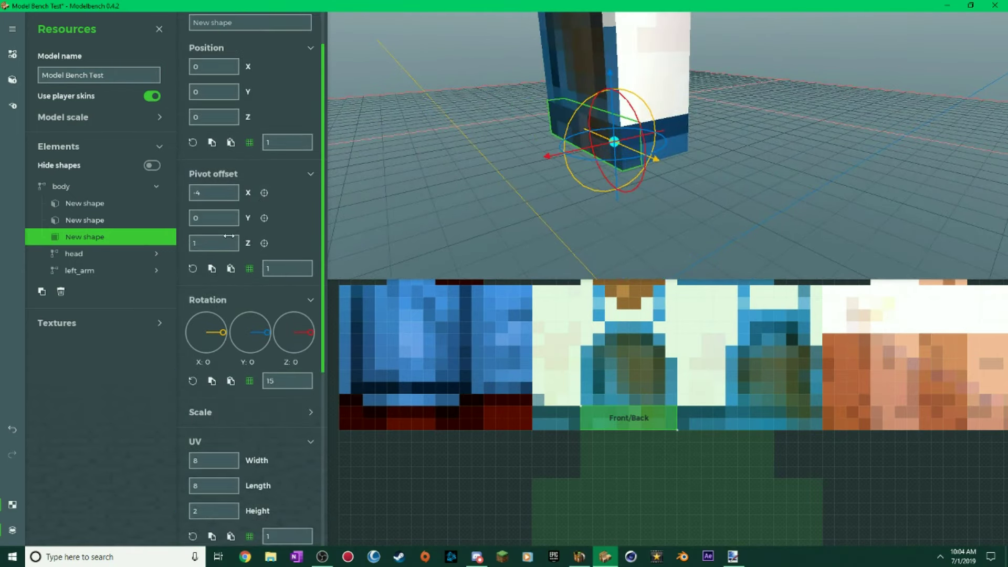
{"action": "left_click_drag", "start_coordinate": [635, 79], "coordinate": [619, 36]}
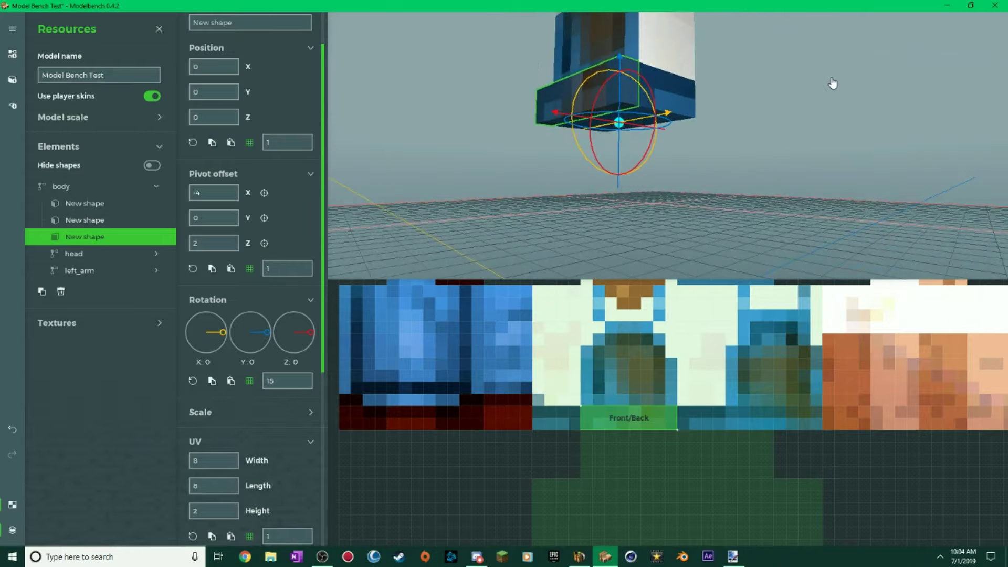
{"action": "left_click_drag", "start_coordinate": [833, 86], "coordinate": [924, 126]}
{"action": "left_click", "coordinate": [831, 86]}
{"action": "left_click_drag", "start_coordinate": [831, 86], "coordinate": [853, 102]}
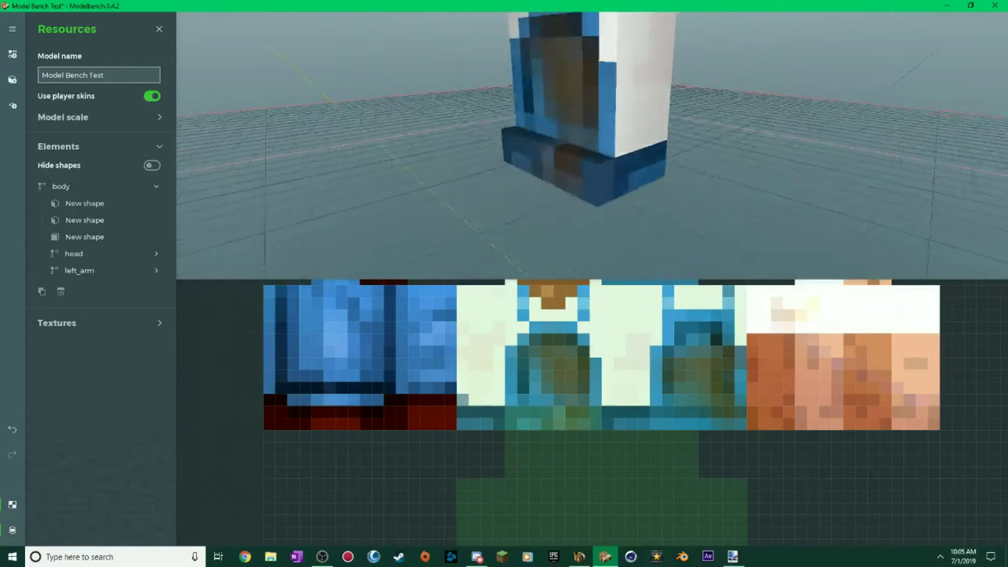
Bend the body forward to about 103 degrees on X to check the 3D strip, and straighten it.
{"action": "scroll", "coordinate": [679, 92], "scroll_direction": "down", "scroll_amount": 4}
{"action": "left_click", "coordinate": [96, 183]}
{"action": "scroll", "coordinate": [248, 435], "scroll_direction": "down", "scroll_amount": 3}
{"action": "left_click_drag", "start_coordinate": [221, 465], "coordinate": [198, 427]}
{"action": "scroll", "coordinate": [420, 114], "scroll_direction": "up", "scroll_amount": 5}
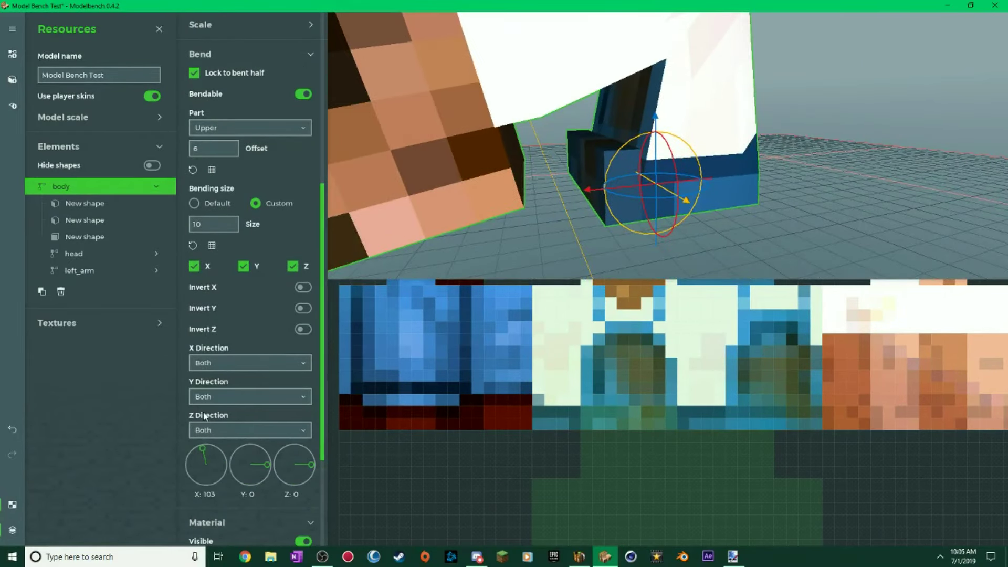
{"action": "left_click", "coordinate": [204, 462]}
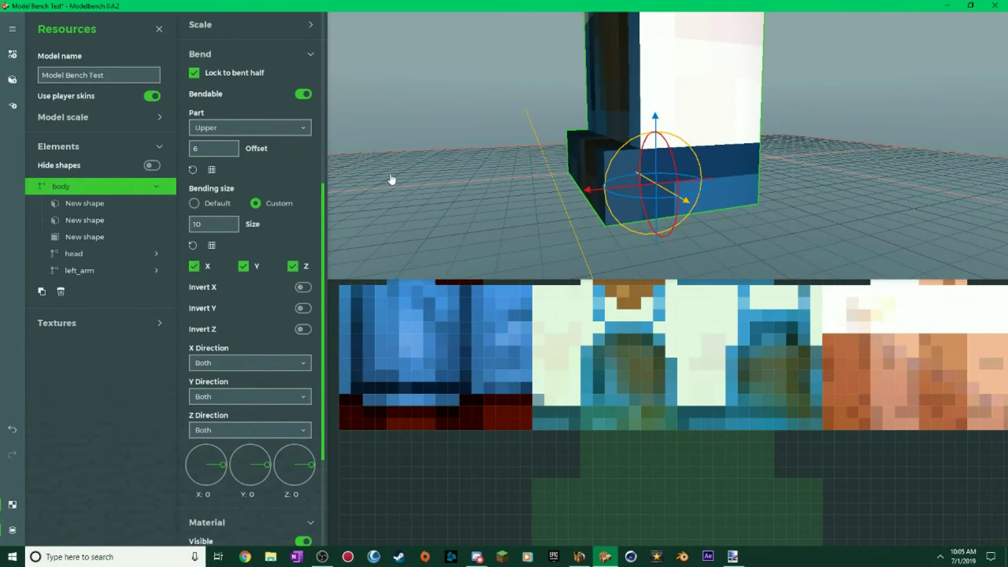
Set the body's custom bending size to 6, checking it with forward bends of about 89 and 73 degrees on X, and straighten the body.
{"action": "scroll", "coordinate": [391, 180], "scroll_direction": "down", "scroll_amount": 5}
{"action": "left_click_drag", "start_coordinate": [223, 465], "coordinate": [209, 435]}
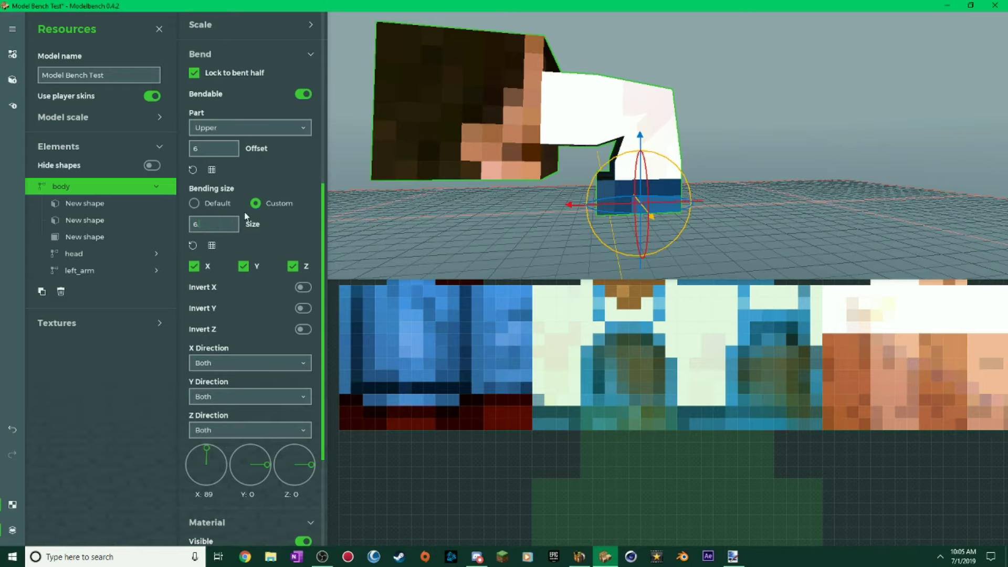
{"action": "mouse_move", "coordinate": [207, 449]}
{"action": "left_mouse_down"}
{"action": "mouse_move", "coordinate": [213, 462]}
{"action": "mouse_move", "coordinate": [203, 422]}
{"action": "mouse_move", "coordinate": [213, 462]}
{"action": "left_mouse_up"}
{"action": "right_click", "coordinate": [211, 457]}
{"action": "left_click_drag", "start_coordinate": [392, 202], "coordinate": [426, 192]}
{"action": "left_click_drag", "start_coordinate": [224, 464], "coordinate": [218, 435]}
{"action": "scroll", "coordinate": [525, 204], "scroll_direction": "up", "scroll_amount": 5}
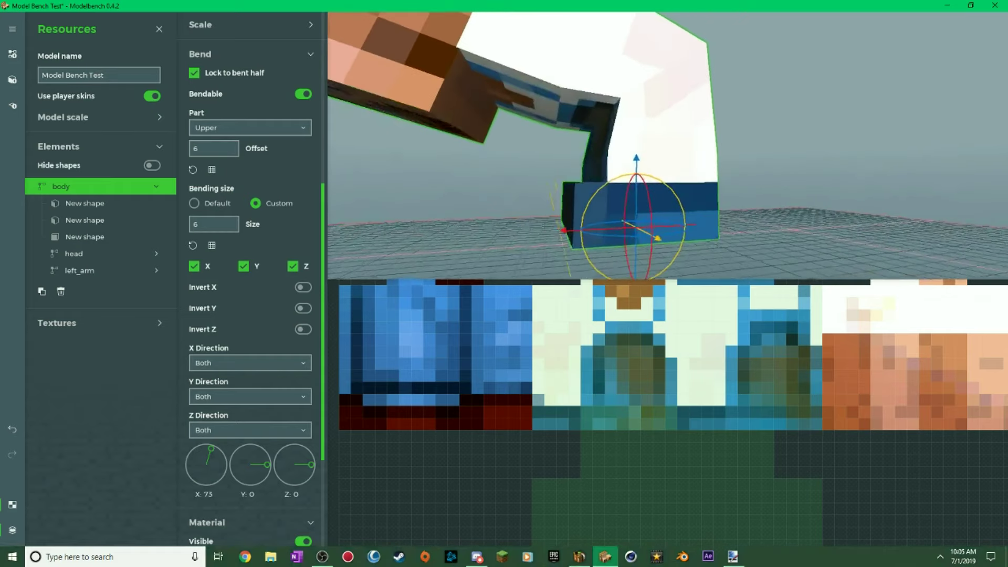
{"action": "right_click", "coordinate": [211, 458]}
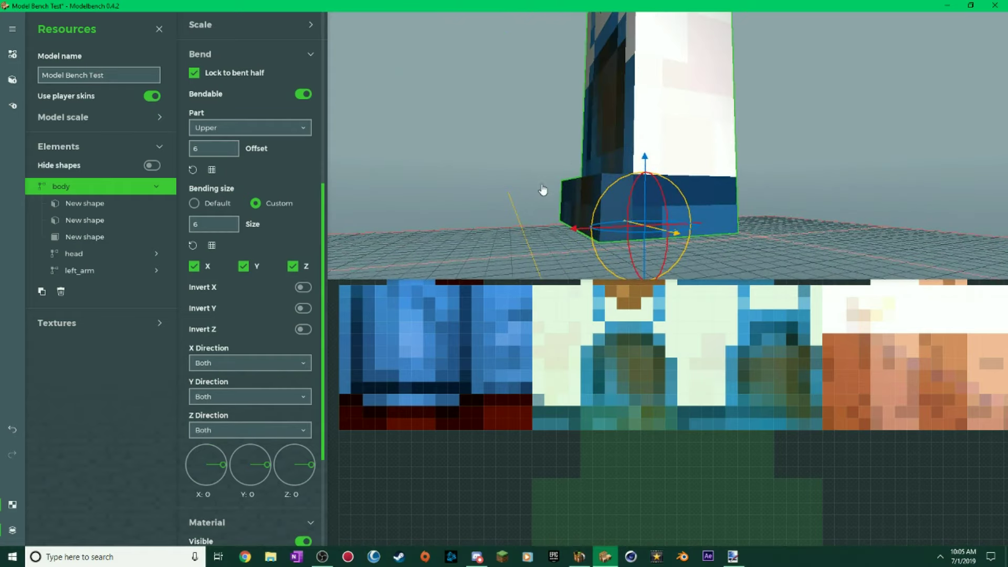
Examine how the front strip sits against the body from several angles, including a slight X bend of the body that is reset.
{"action": "left_click", "coordinate": [538, 184]}
{"action": "left_click", "coordinate": [577, 220]}
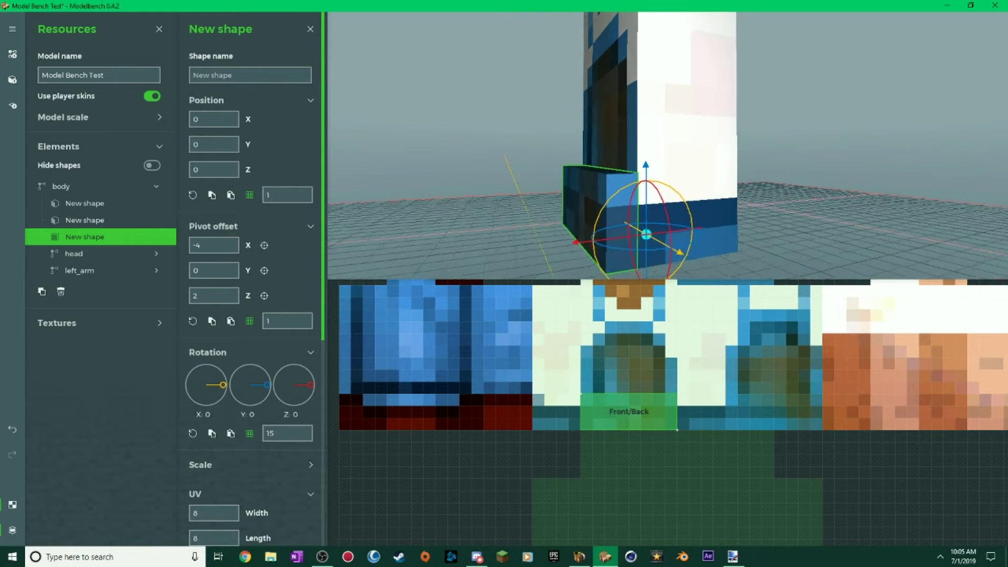
{"action": "left_click", "coordinate": [729, 160]}
{"action": "left_click", "coordinate": [601, 151]}
{"action": "left_click", "coordinate": [656, 126]}
{"action": "scroll", "coordinate": [260, 362], "scroll_direction": "down", "scroll_amount": 8}
{"action": "mouse_move", "coordinate": [224, 464]}
{"action": "left_mouse_down"}
{"action": "mouse_move", "coordinate": [216, 440]}
{"action": "mouse_move", "coordinate": [209, 509]}
{"action": "mouse_move", "coordinate": [239, 509]}
{"action": "mouse_move", "coordinate": [222, 456]}
{"action": "left_mouse_up"}
{"action": "right_click", "coordinate": [212, 481]}
{"action": "left_click_drag", "start_coordinate": [431, 210], "coordinate": [507, 144]}
{"action": "left_click_drag", "start_coordinate": [761, 133], "coordinate": [755, 171]}
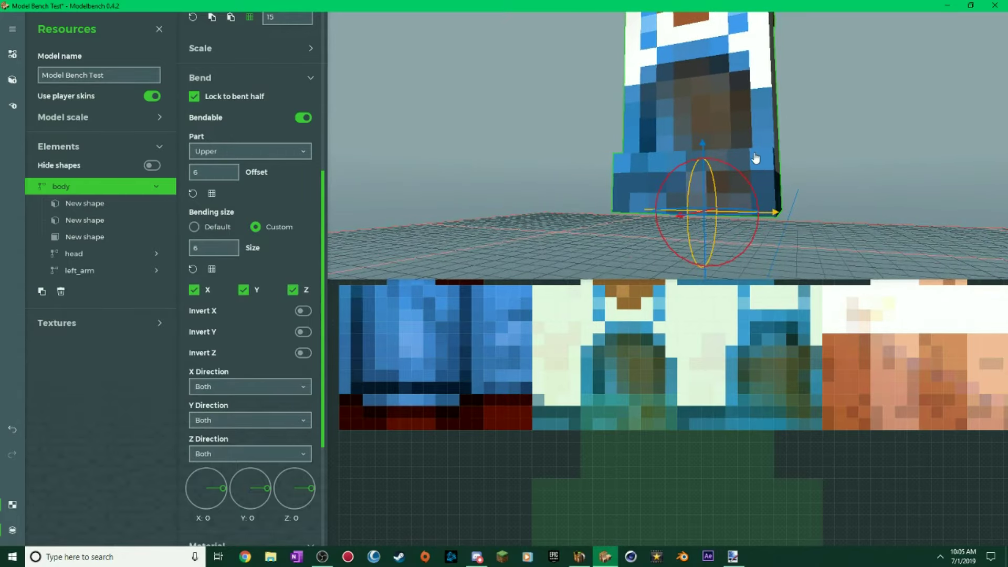
{"action": "left_click_drag", "start_coordinate": [811, 182], "coordinate": [706, 184]}
{"action": "scroll", "coordinate": [746, 181], "scroll_direction": "down", "scroll_amount": 3}
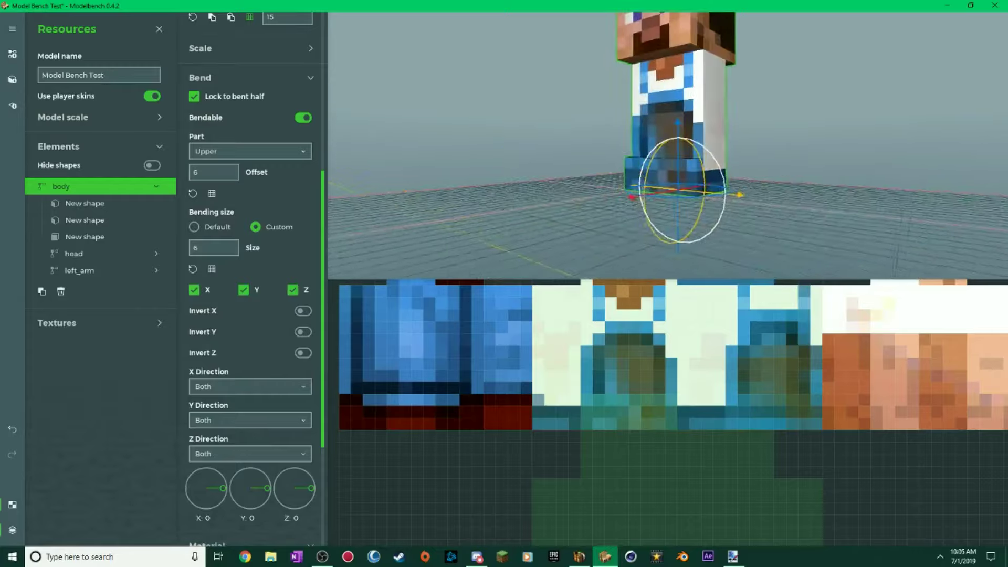
{"action": "scroll", "coordinate": [706, 184], "scroll_direction": "up", "scroll_amount": 2}
{"action": "mouse_move", "coordinate": [665, 139]}
{"action": "left_mouse_down"}
{"action": "mouse_move", "coordinate": [693, 134]}
{"action": "mouse_move", "coordinate": [665, 139]}
{"action": "left_mouse_up"}
Duplicate the front strip and rotate the copy to 90 degrees on Y.
{"action": "left_click", "coordinate": [644, 194]}
{"action": "left_click", "coordinate": [645, 195]}
{"action": "left_click_drag", "start_coordinate": [796, 188], "coordinate": [825, 187]}
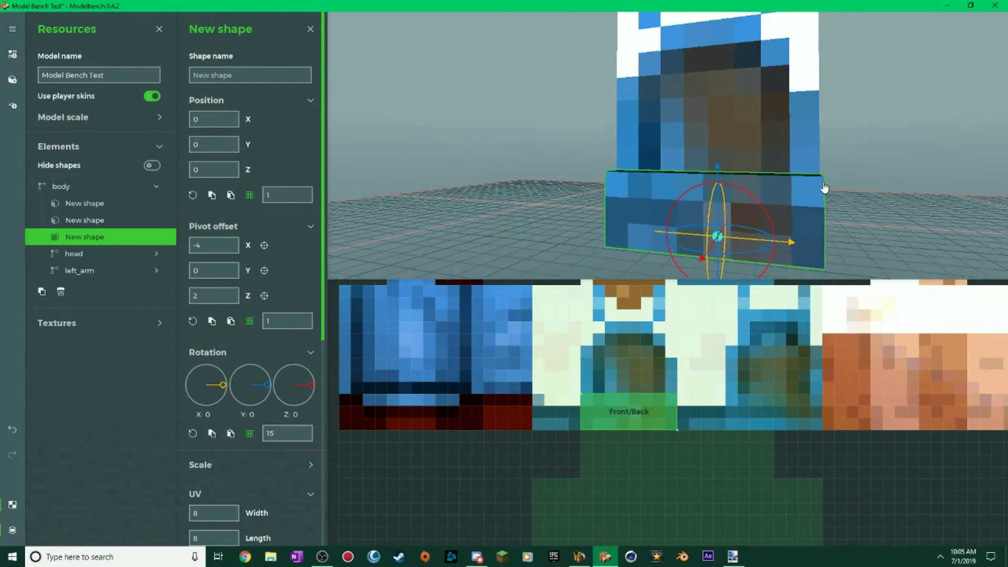
{"action": "middle_click_drag", "start_coordinate": [703, 204], "coordinate": [791, 209]}
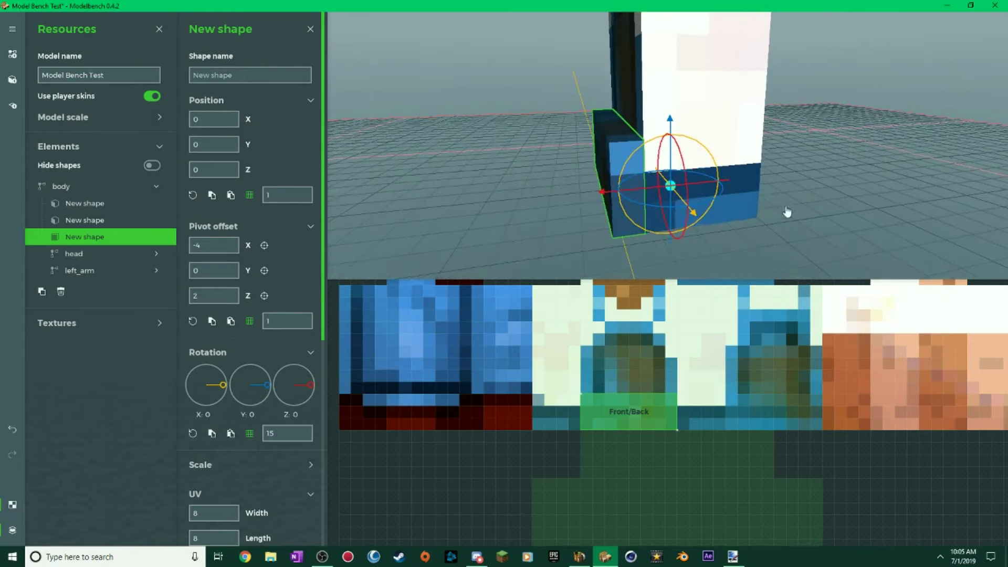
{"action": "left_click", "coordinate": [41, 292]}
{"action": "left_click_drag", "start_coordinate": [266, 403], "coordinate": [247, 356]}
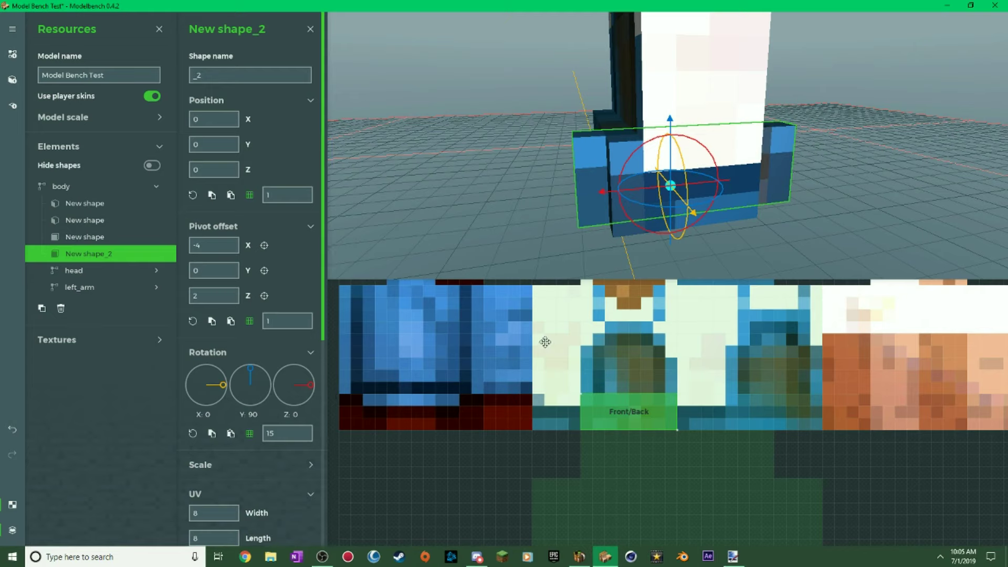
Map the rotated copy to the lower edge of the body's left-side texture and shrink its UV width to 4.
{"action": "middle_click_drag", "start_coordinate": [922, 237], "coordinate": [842, 201]}
{"action": "left_click_drag", "start_coordinate": [582, 398], "coordinate": [538, 412]}
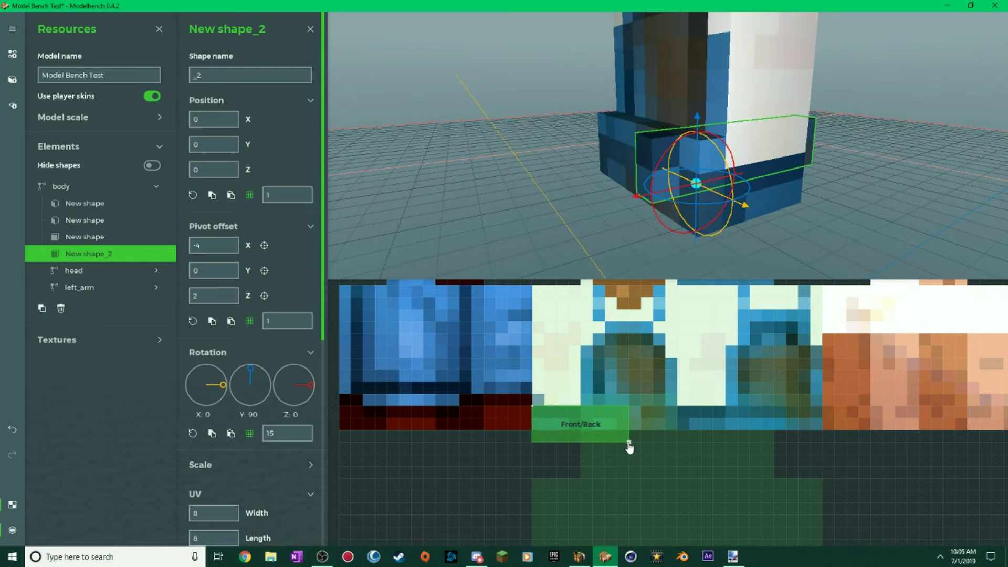
{"action": "left_click_drag", "start_coordinate": [604, 436], "coordinate": [562, 428]}
{"action": "left_click_drag", "start_coordinate": [823, 228], "coordinate": [756, 244]}
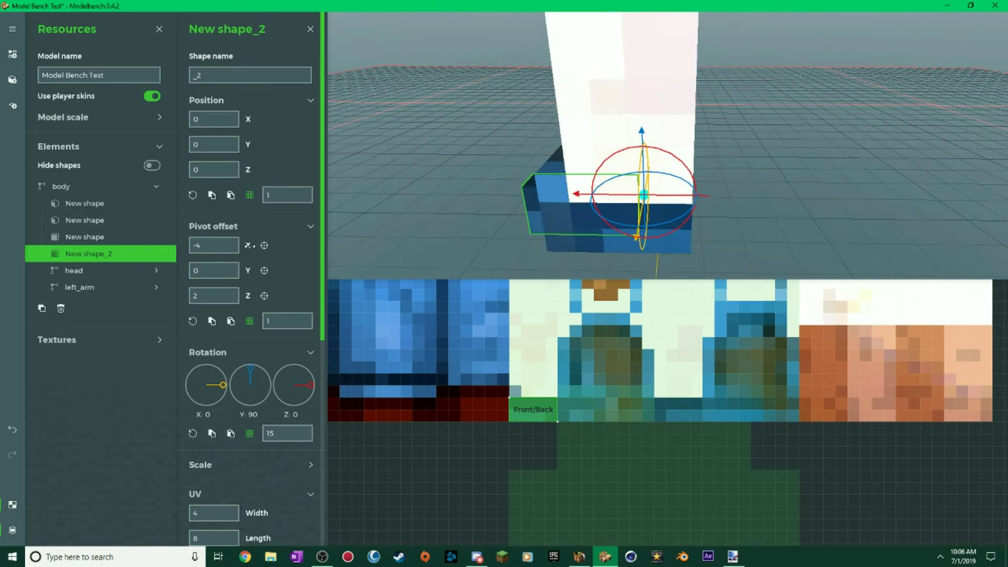
Set the side strip's pivot offset to -2 on X and 4 on Z, and mirror its texture.
{"action": "left_click_drag", "start_coordinate": [250, 245], "coordinate": [251, 246]}
{"action": "left_click_drag", "start_coordinate": [252, 296], "coordinate": [268, 295]}
{"action": "left_click_drag", "start_coordinate": [471, 150], "coordinate": [614, 132]}
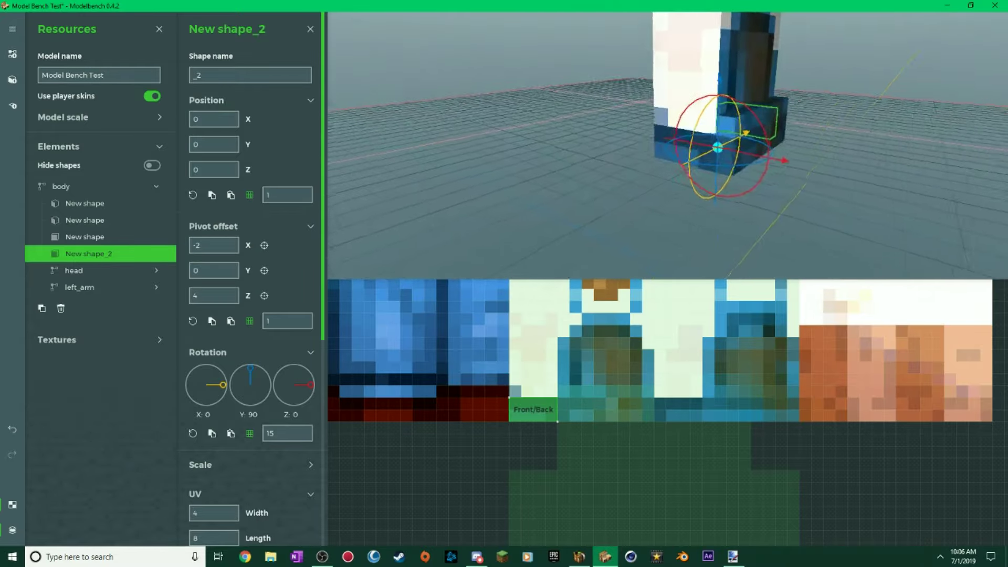
{"action": "middle_click_drag", "start_coordinate": [546, 147], "coordinate": [506, 147]}
{"action": "left_click_drag", "start_coordinate": [650, 117], "coordinate": [687, 150]}
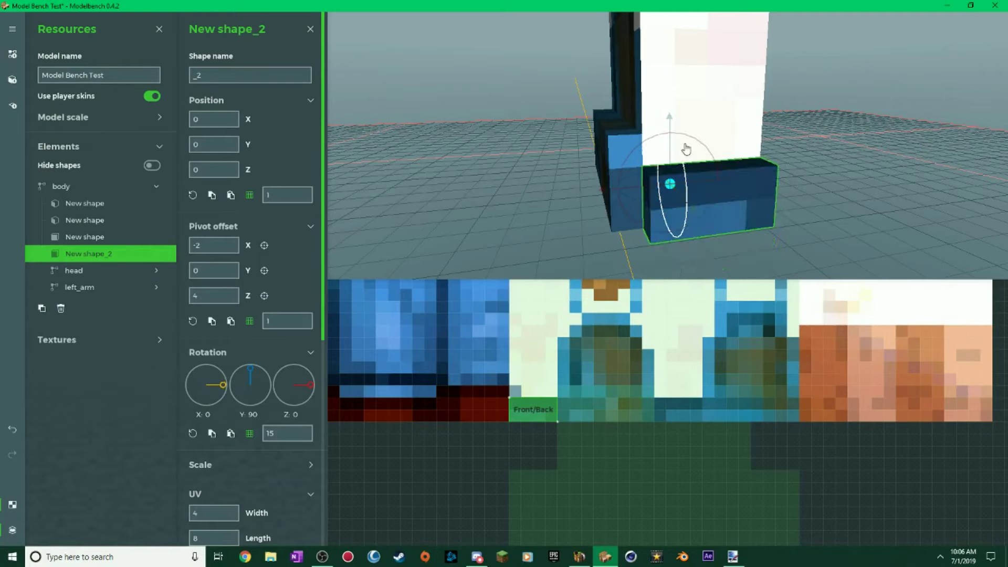
{"action": "scroll", "coordinate": [220, 459], "scroll_direction": "down", "scroll_amount": 5}
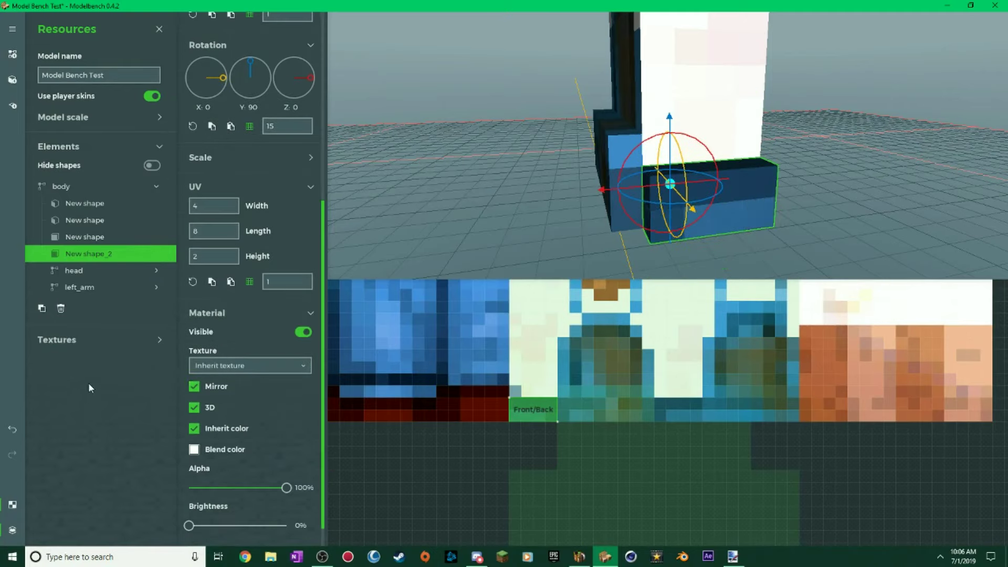
Duplicate the side strip for the opposite side, rotating the copy to -90 degrees on Y and turning its Mirror option off.
{"action": "left_click", "coordinate": [42, 312]}
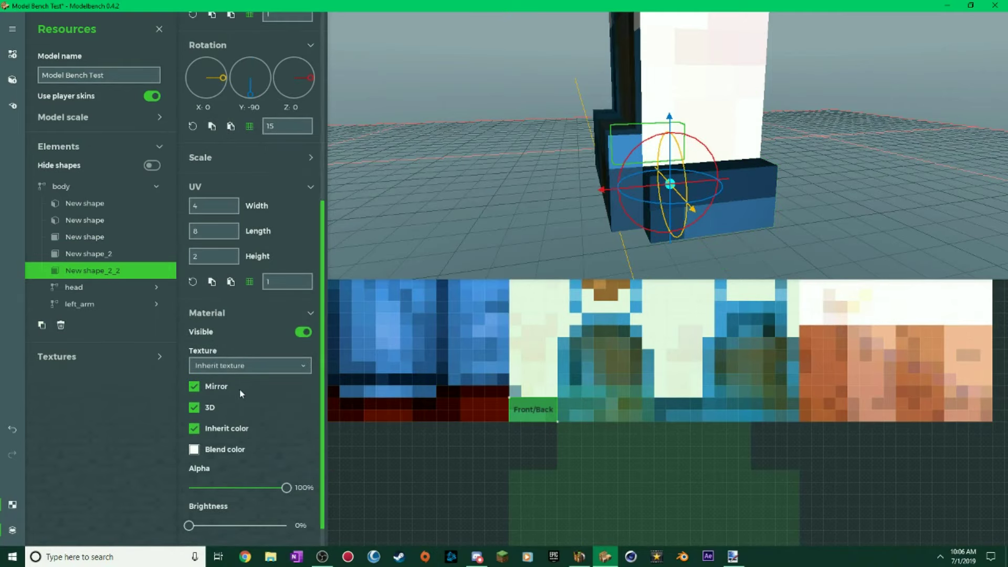
{"action": "left_click", "coordinate": [196, 391]}
{"action": "left_click_drag", "start_coordinate": [451, 178], "coordinate": [582, 181]}
{"action": "left_click", "coordinate": [525, 210]}
{"action": "left_click_drag", "start_coordinate": [525, 210], "coordinate": [798, 179]}
{"action": "right_click_drag", "start_coordinate": [599, 156], "coordinate": [632, 165]}
{"action": "left_click_drag", "start_coordinate": [632, 166], "coordinate": [672, 176]}
{"action": "right_click_drag", "start_coordinate": [572, 170], "coordinate": [503, 139]}
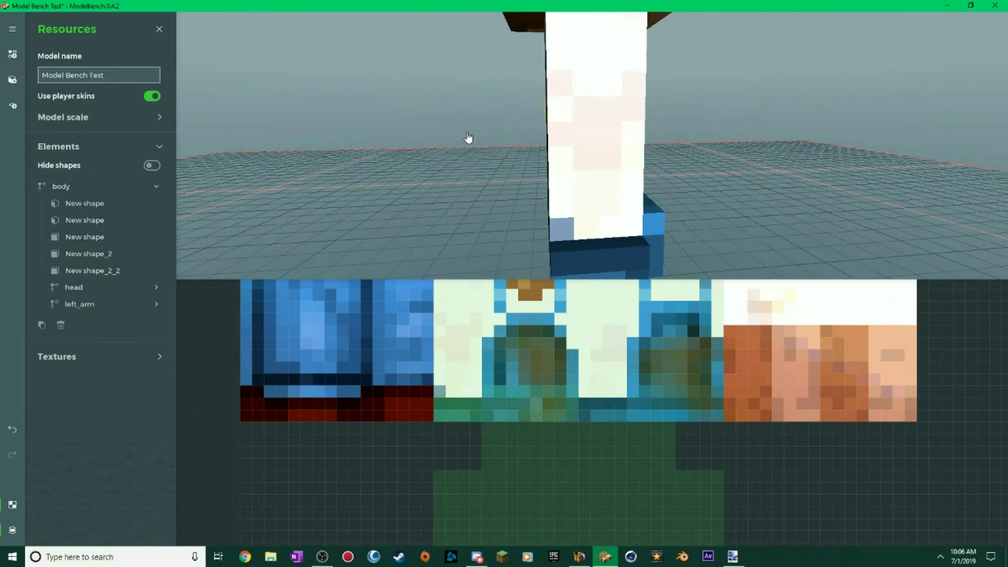
{"action": "left_click_drag", "start_coordinate": [468, 138], "coordinate": [565, 206]}
Duplicate the front strip, rotate the copy to 180 degrees on Y, and map it to the lower edge of the body's back texture.
{"action": "left_click", "coordinate": [565, 206]}
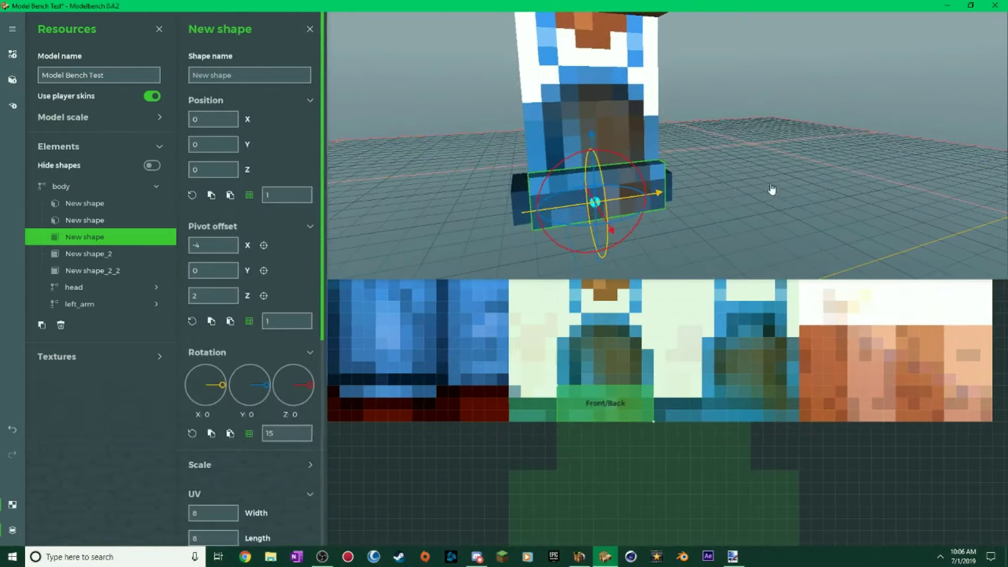
{"action": "left_click_drag", "start_coordinate": [772, 189], "coordinate": [678, 183]}
{"action": "scroll", "coordinate": [749, 189], "scroll_direction": "up", "scroll_amount": 3}
{"action": "scroll", "coordinate": [753, 194], "scroll_direction": "down", "scroll_amount": 1}
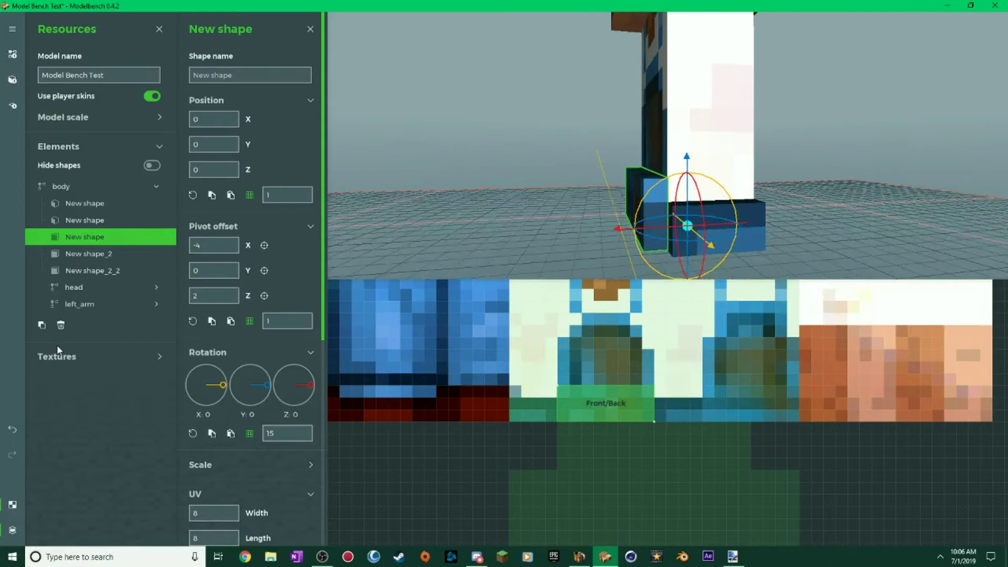
{"action": "left_click", "coordinate": [41, 325]}
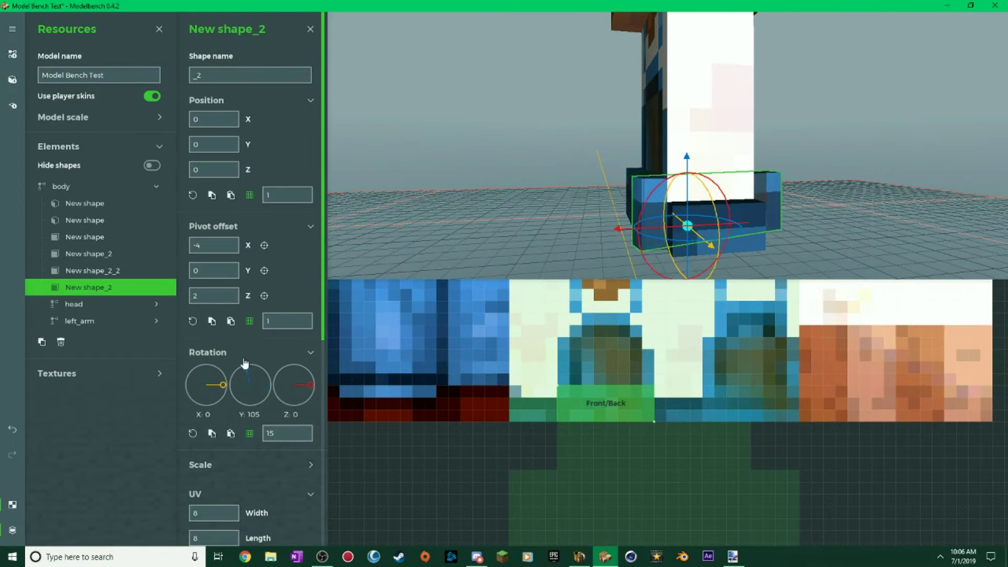
{"action": "left_click_drag", "start_coordinate": [559, 393], "coordinate": [708, 395]}
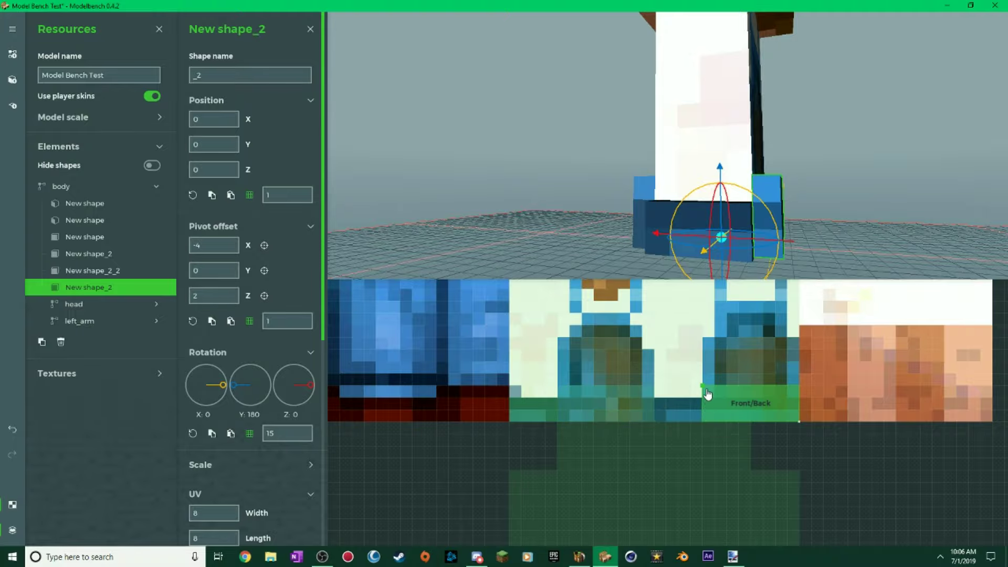
Examine the ring of 3D strips around the body's lower edge from several sides with nothing selected.
{"action": "left_click_drag", "start_coordinate": [908, 221], "coordinate": [903, 213]}
{"action": "scroll", "coordinate": [903, 213], "scroll_direction": "down", "scroll_amount": 4}
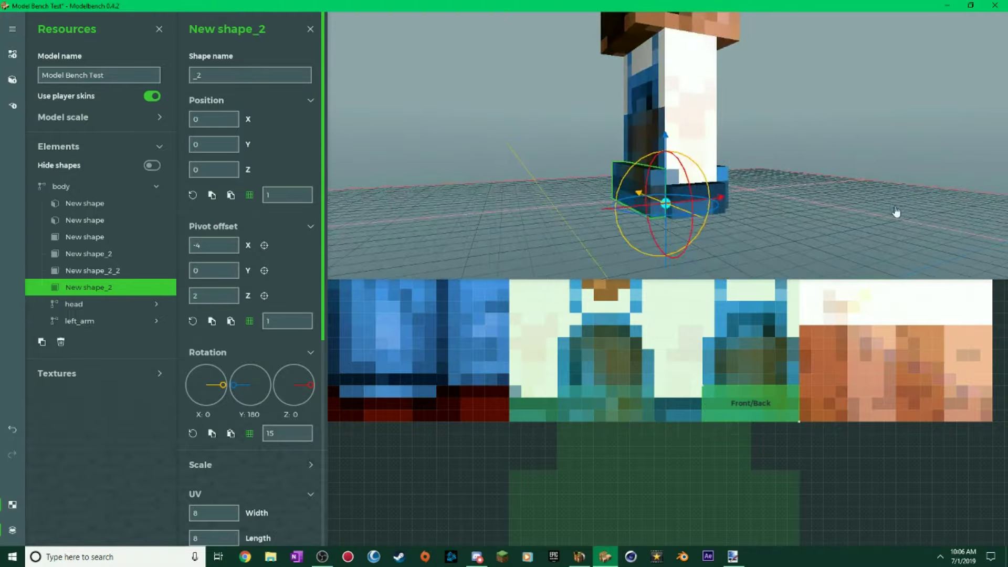
{"action": "left_click", "coordinate": [896, 212]}
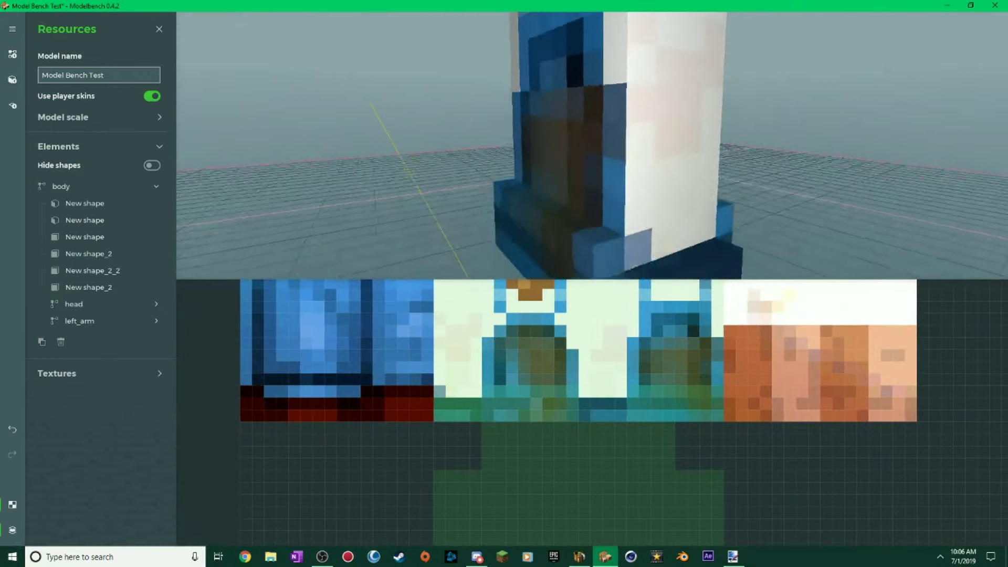
{"action": "left_click_drag", "start_coordinate": [764, 221], "coordinate": [735, 220]}
{"action": "scroll", "coordinate": [764, 221], "scroll_direction": "up", "scroll_amount": 4}
{"action": "scroll", "coordinate": [566, 203], "scroll_direction": "down", "scroll_amount": 4}
{"action": "left_click_drag", "start_coordinate": [585, 206], "coordinate": [591, 203]}
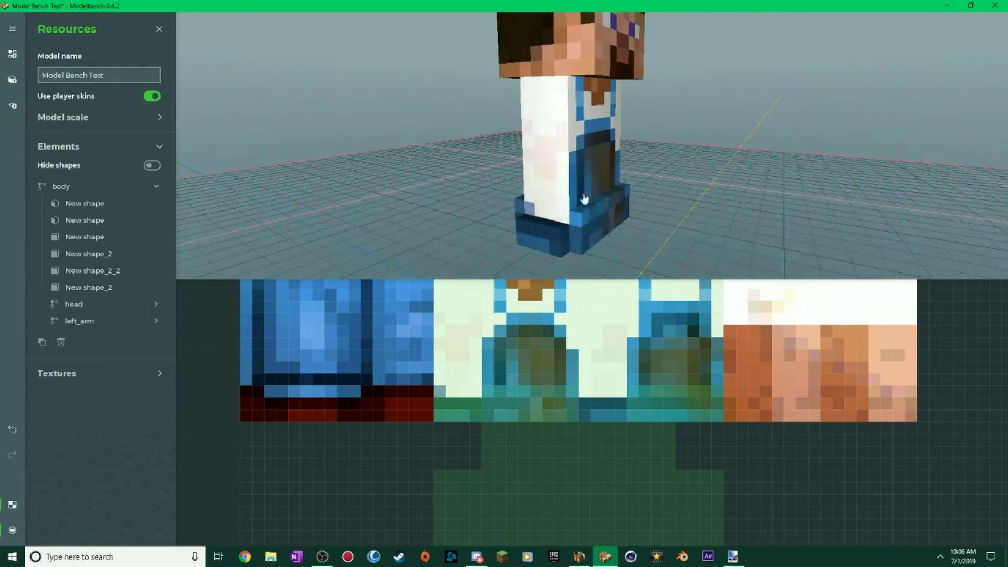
{"action": "left_click", "coordinate": [590, 204]}
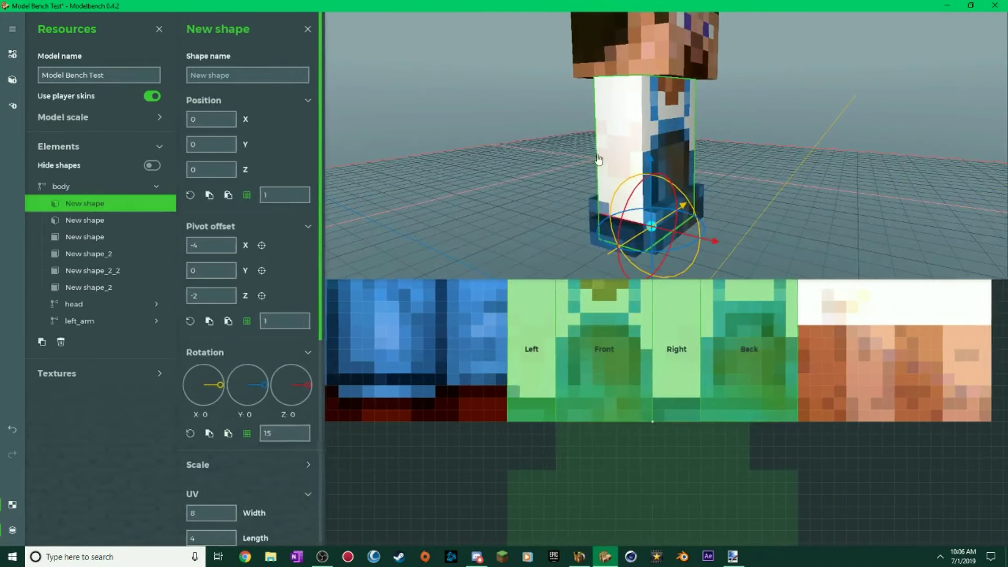
{"action": "left_click", "coordinate": [754, 154]}
{"action": "mouse_move", "coordinate": [754, 155]}
{"action": "left_mouse_down"}
{"action": "mouse_move", "coordinate": [721, 154]}
{"action": "mouse_move", "coordinate": [798, 154]}
{"action": "mouse_move", "coordinate": [750, 155]}
{"action": "left_mouse_up"}
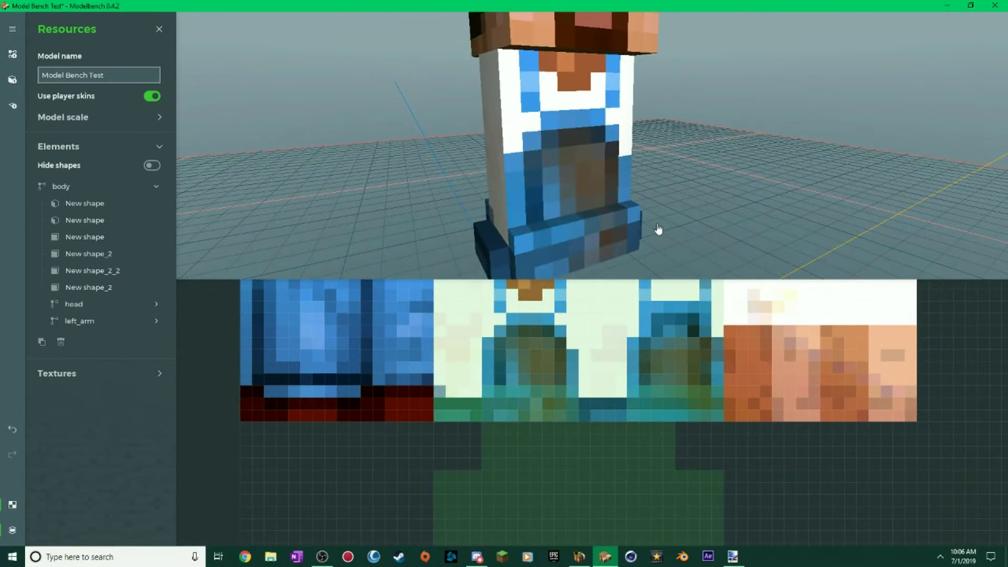
{"action": "left_click_drag", "start_coordinate": [658, 229], "coordinate": [728, 226]}
{"action": "left_click", "coordinate": [12, 54]}
{"action": "left_click", "coordinate": [15, 81]}
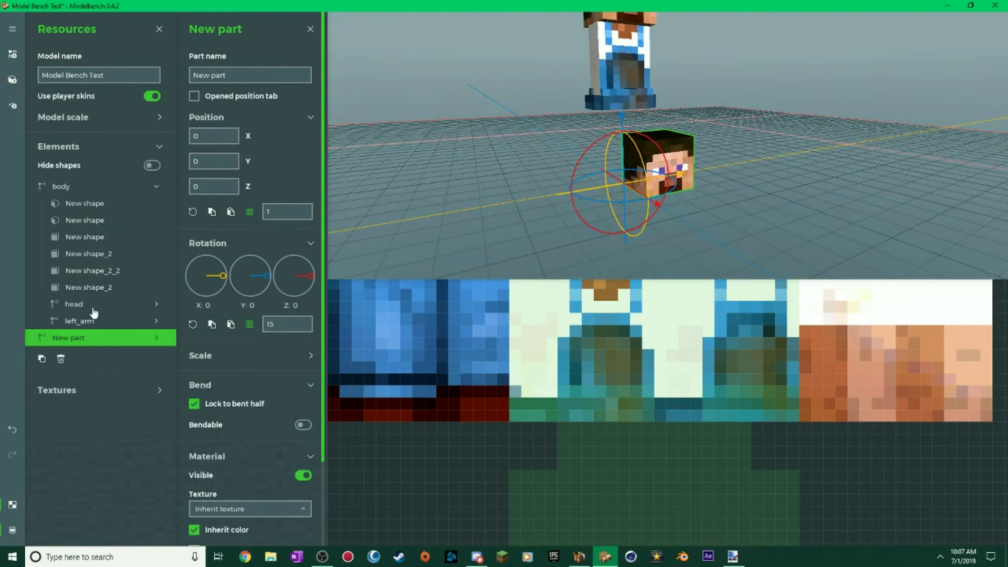
{"action": "left_click", "coordinate": [61, 359]}
Add a new cube shape to the body part.
{"action": "left_click", "coordinate": [61, 186]}
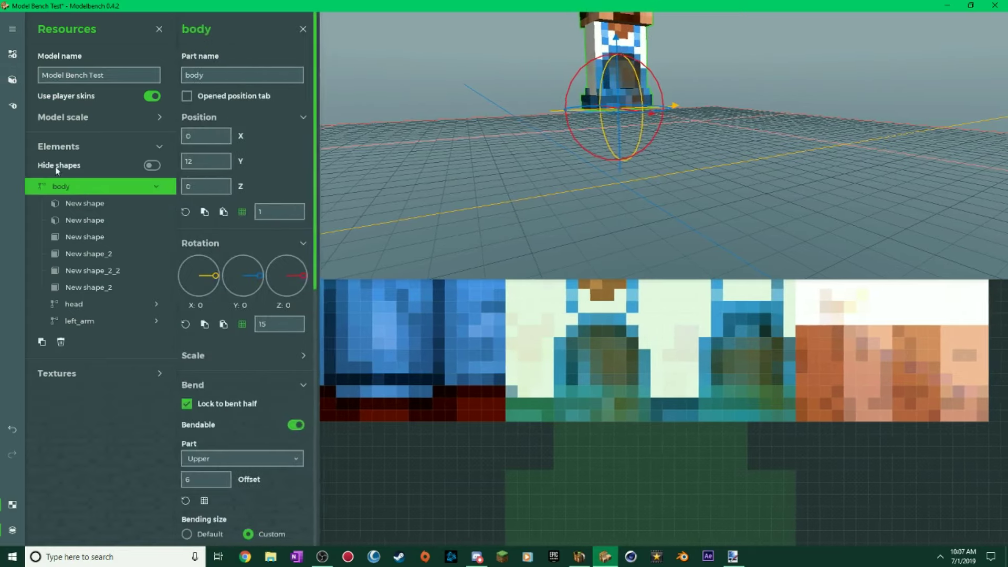
{"action": "left_click", "coordinate": [12, 79]}
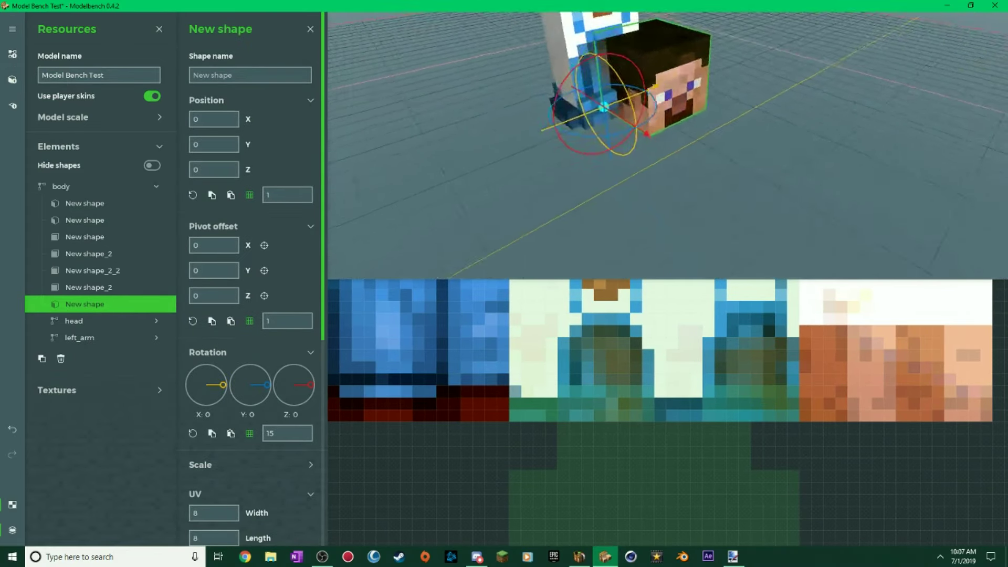
{"action": "right_click_drag", "start_coordinate": [614, 236], "coordinate": [614, 227]}
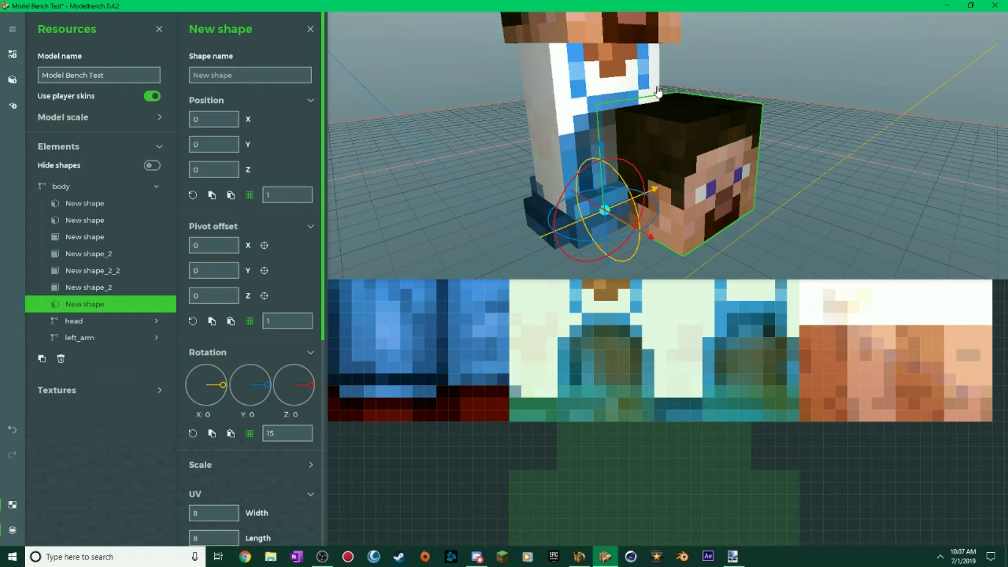
Examine the new cube shape in front of the body from different angles and distances.
{"action": "mouse_move", "coordinate": [691, 100]}
{"action": "left_mouse_down"}
{"action": "mouse_move", "coordinate": [751, 102]}
{"action": "mouse_move", "coordinate": [649, 97]}
{"action": "mouse_move", "coordinate": [758, 99]}
{"action": "mouse_move", "coordinate": [677, 105]}
{"action": "left_mouse_up"}
{"action": "scroll", "coordinate": [709, 102], "scroll_direction": "up", "scroll_amount": 1}
{"action": "scroll", "coordinate": [657, 102], "scroll_direction": "down", "scroll_amount": 3}
{"action": "scroll", "coordinate": [751, 100], "scroll_direction": "up", "scroll_amount": 4}
{"action": "scroll", "coordinate": [751, 100], "scroll_direction": "down", "scroll_amount": 4}
{"action": "scroll", "coordinate": [730, 168], "scroll_direction": "up", "scroll_amount": 4}
{"action": "scroll", "coordinate": [729, 168], "scroll_direction": "down", "scroll_amount": 4}
{"action": "left_click_drag", "start_coordinate": [730, 168], "coordinate": [718, 139]}
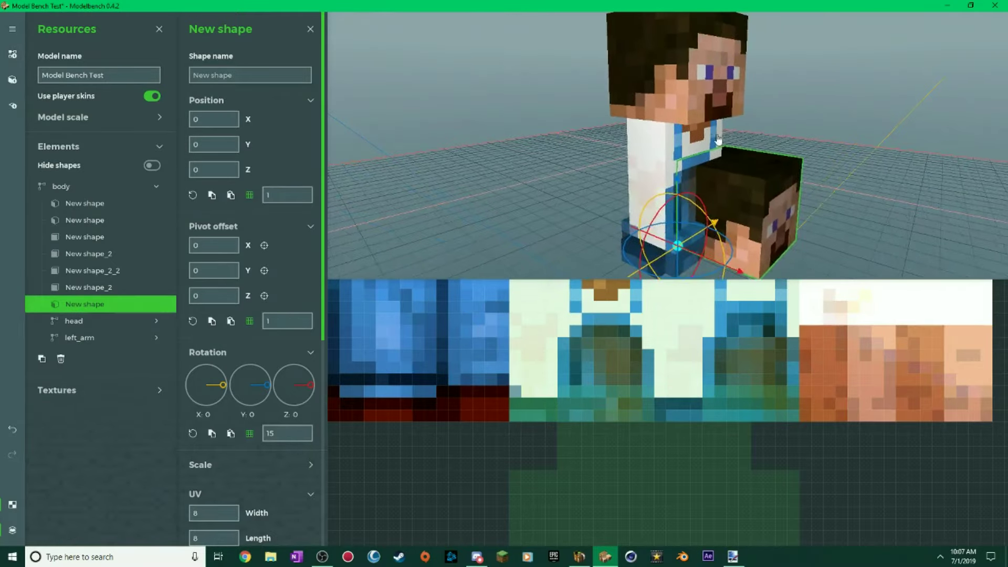
{"action": "middle_click_drag", "start_coordinate": [719, 139], "coordinate": [673, 147]}
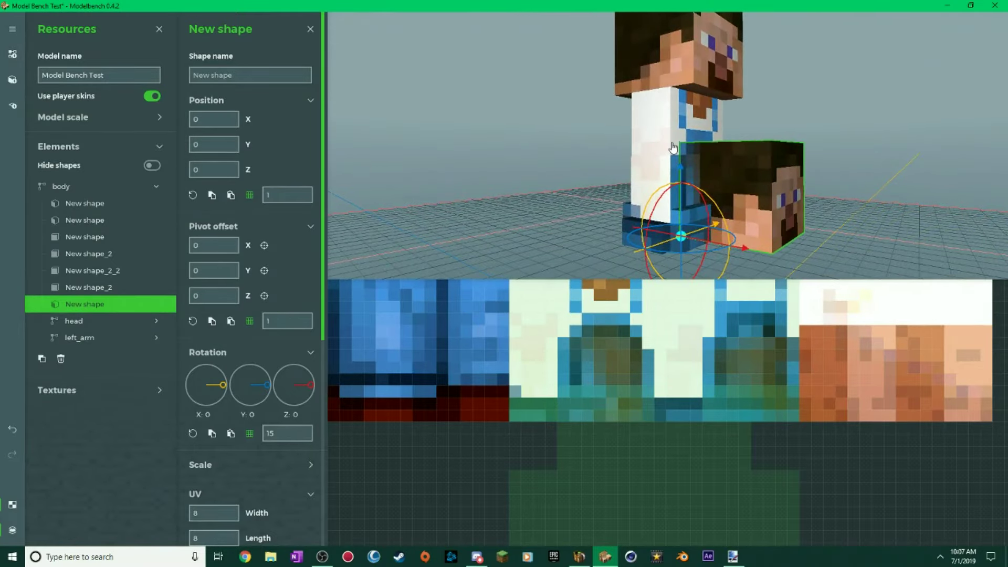
{"action": "middle_click_drag", "start_coordinate": [704, 138], "coordinate": [679, 169]}
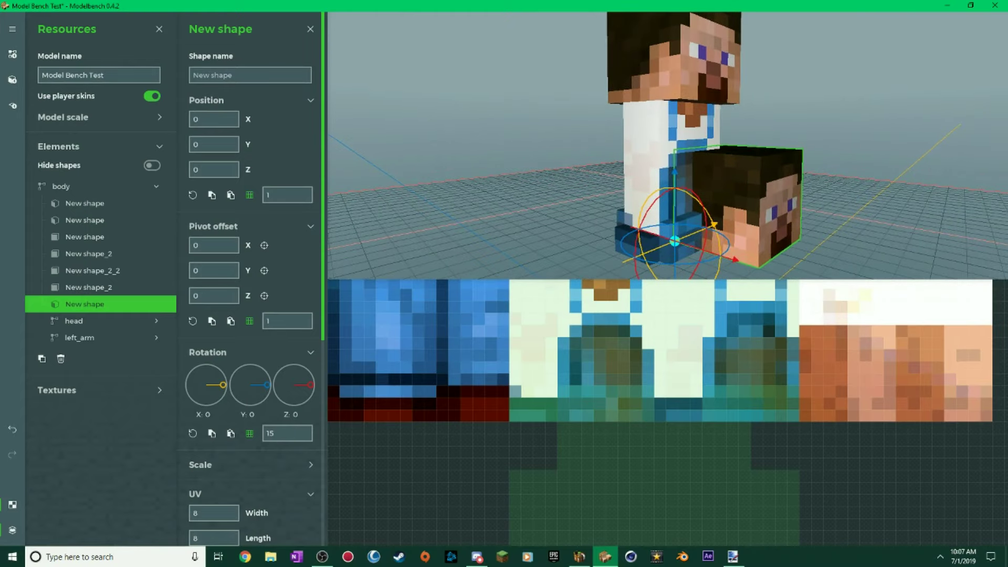
{"action": "left_click_drag", "start_coordinate": [730, 168], "coordinate": [666, 165]}
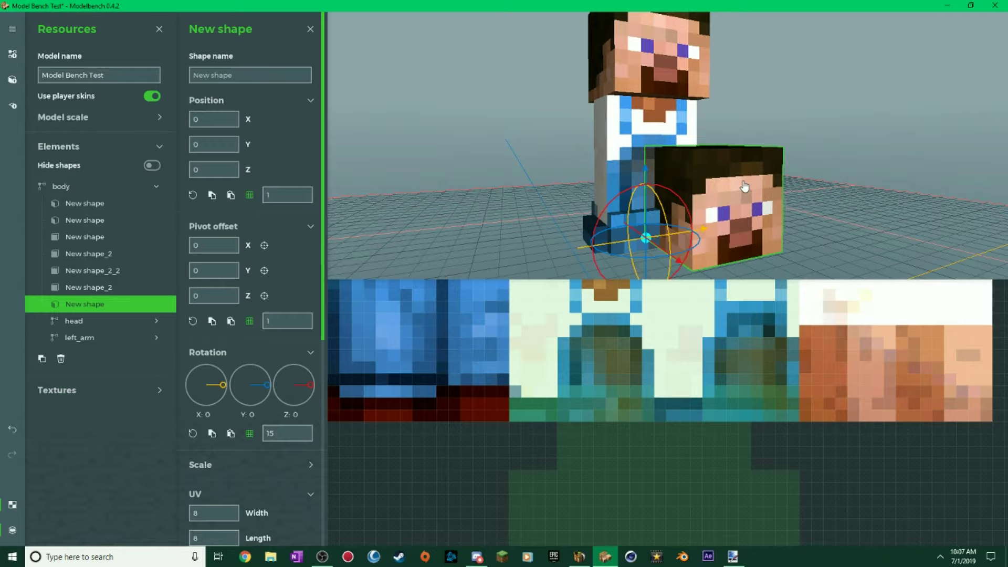
Switch to FarmerSkin.png in paint.net, zoom in on the body texture, and activate the Rectangle Select tool.
{"action": "mouse_move", "coordinate": [744, 186]}
{"action": "left_mouse_down"}
{"action": "mouse_move", "coordinate": [775, 197]}
{"action": "mouse_move", "coordinate": [809, 189]}
{"action": "mouse_move", "coordinate": [748, 191]}
{"action": "left_mouse_up"}
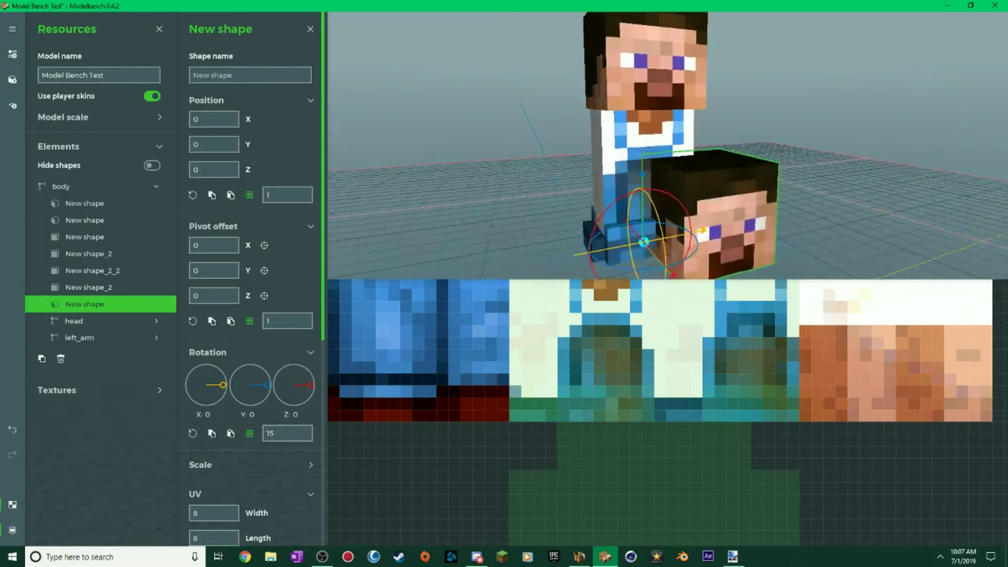
{"action": "scroll", "coordinate": [748, 191], "scroll_direction": "up", "scroll_amount": 2}
{"action": "middle_click_drag", "start_coordinate": [576, 180], "coordinate": [589, 174]}
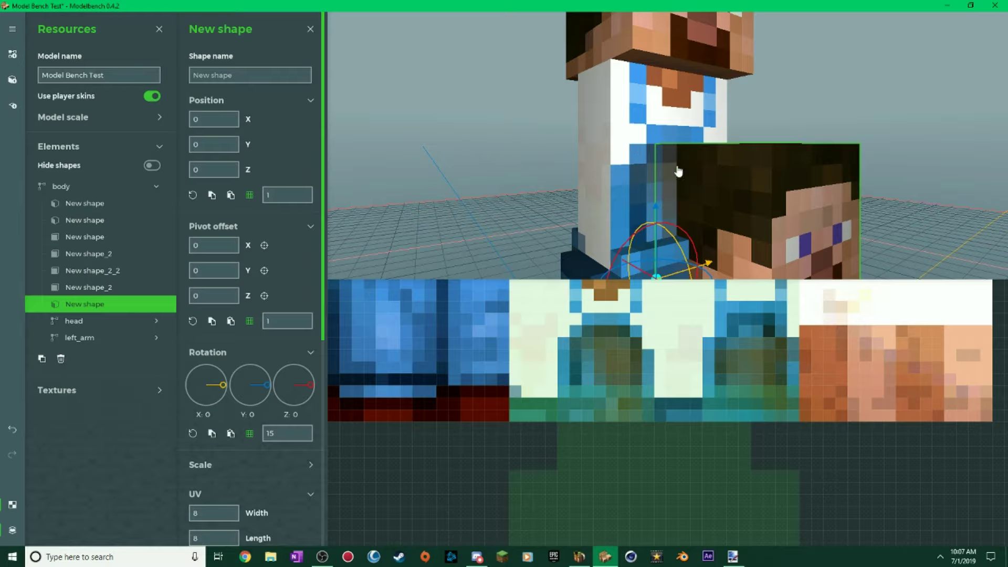
{"action": "scroll", "coordinate": [678, 172], "scroll_direction": "down", "scroll_amount": 3}
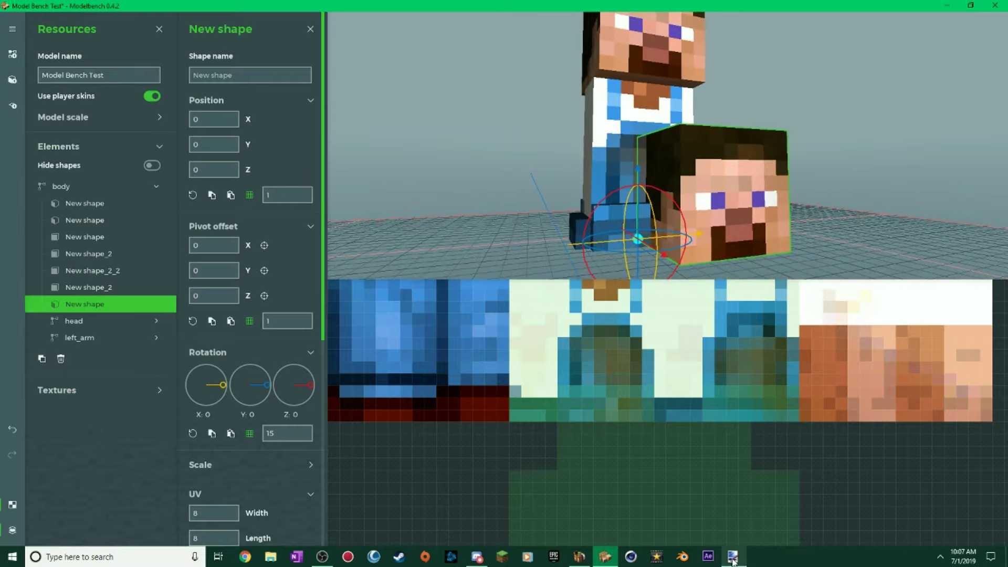
{"action": "left_click", "coordinate": [733, 557]}
{"action": "scroll", "coordinate": [502, 316], "scroll_direction": "up", "scroll_amount": 12, "text": "ctrl"}
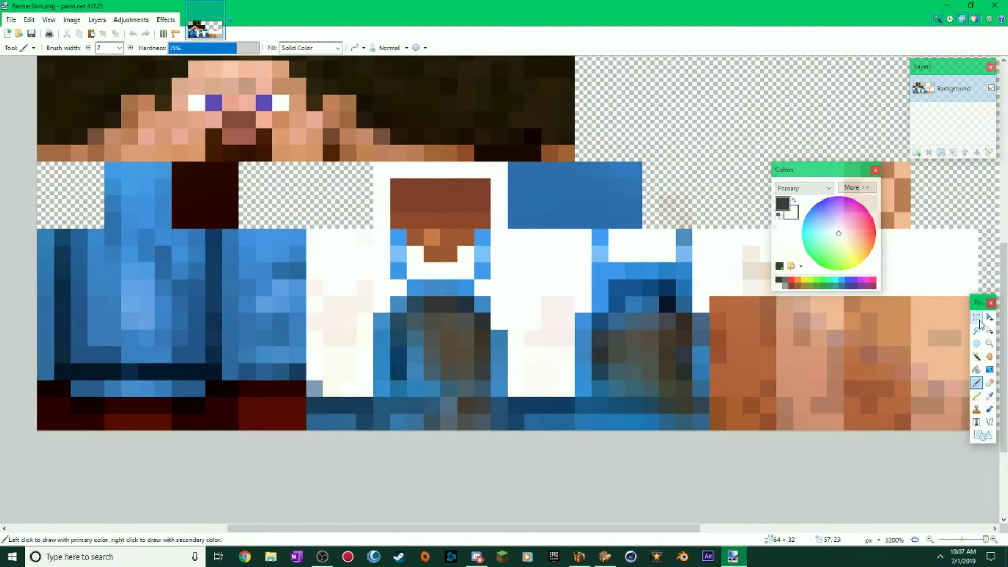
{"action": "left_click", "coordinate": [977, 317]}
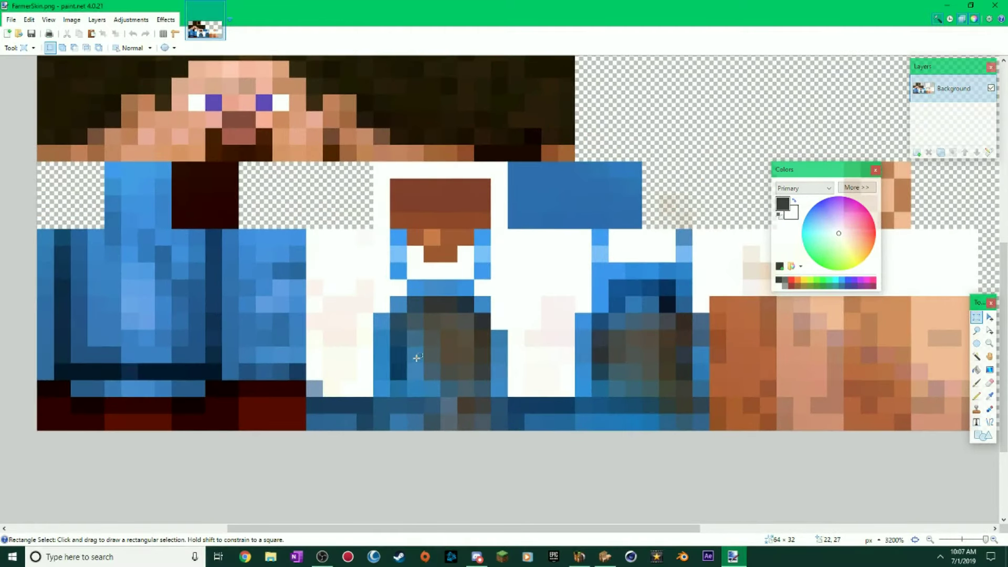
Switch back to Modelbench and raise the new cube shape to 7 on the Y axis, revealing the body's lower front.
{"action": "mouse_move", "coordinate": [741, 3]}
{"action": "left_mouse_down"}
{"action": "mouse_move", "coordinate": [943, 202]}
{"action": "mouse_move", "coordinate": [1007, 210]}
{"action": "left_mouse_up"}
{"action": "mouse_move", "coordinate": [669, 119]}
{"action": "left_mouse_down"}
{"action": "mouse_move", "coordinate": [698, 120]}
{"action": "mouse_move", "coordinate": [655, 179]}
{"action": "mouse_move", "coordinate": [650, 84]}
{"action": "left_mouse_up"}
{"action": "scroll", "coordinate": [698, 119], "scroll_direction": "up", "scroll_amount": 4}
{"action": "scroll", "coordinate": [655, 178], "scroll_direction": "down", "scroll_amount": 4}
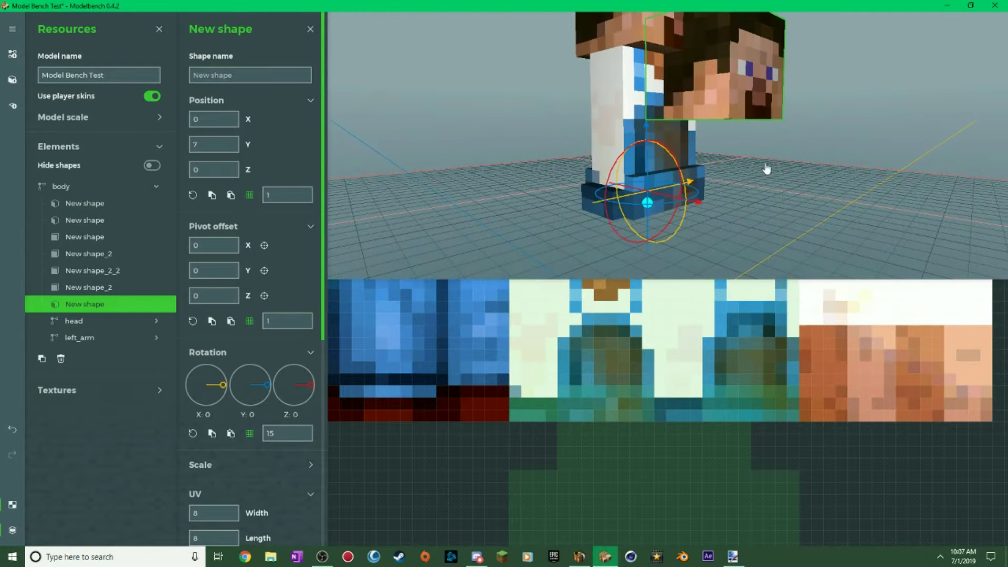
{"action": "scroll", "coordinate": [767, 168], "scroll_direction": "up", "scroll_amount": 5}
{"action": "left_click_drag", "start_coordinate": [767, 168], "coordinate": [708, 173]}
Return to paint.net and copy the 1 × 3 blue strip at 27, 26 on the torso front to the empty area at 34, 2.
{"action": "mouse_move", "coordinate": [1007, 152]}
{"action": "left_mouse_down"}
{"action": "mouse_move", "coordinate": [1007, 138]}
{"action": "mouse_move", "coordinate": [623, 2]}
{"action": "left_mouse_up"}
{"action": "left_click_drag", "start_coordinate": [503, 390], "coordinate": [401, 427]}
{"action": "left_click_drag", "start_coordinate": [503, 372], "coordinate": [386, 234]}
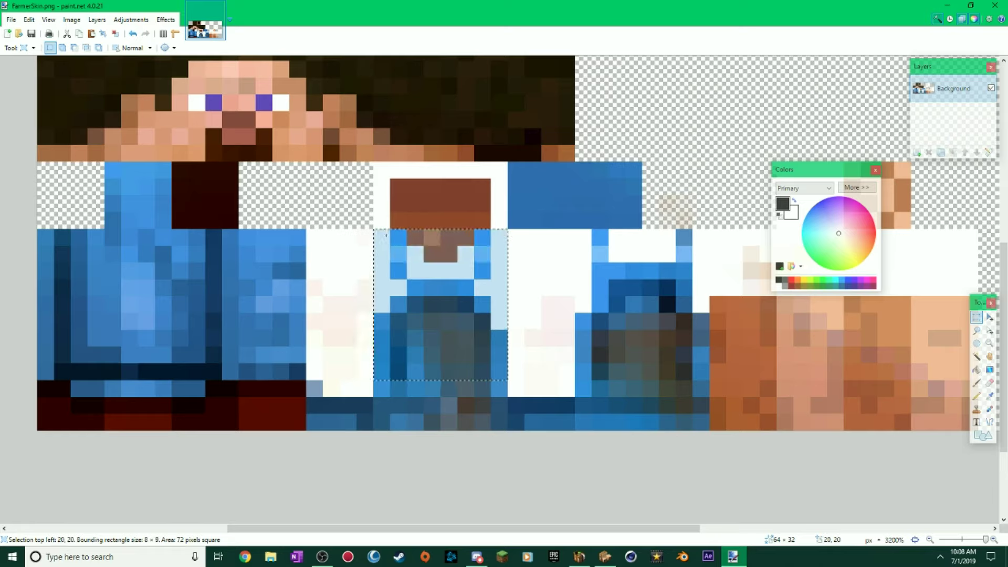
{"action": "left_click_drag", "start_coordinate": [496, 377], "coordinate": [503, 342]}
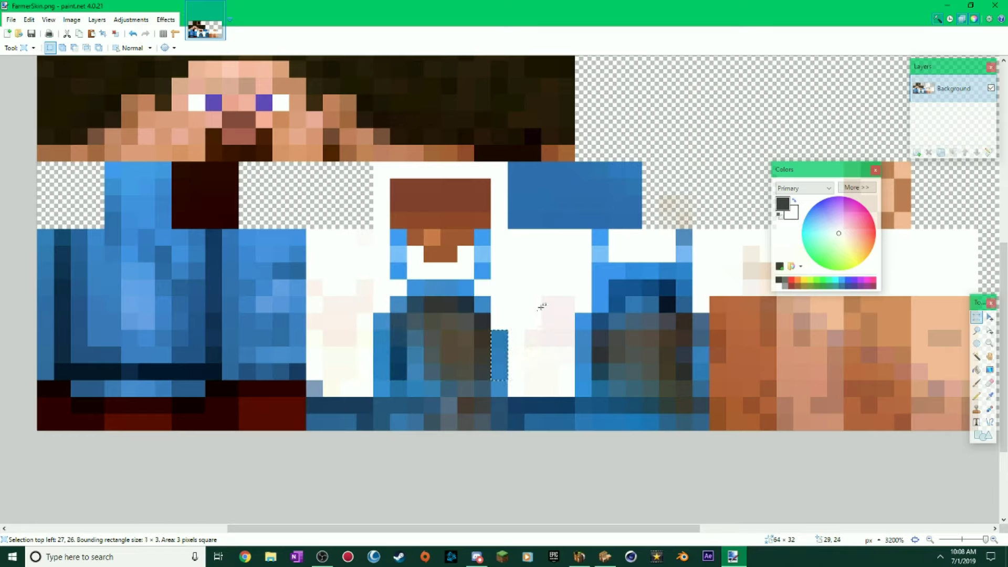
{"action": "scroll", "coordinate": [541, 306], "scroll_direction": "up", "scroll_amount": 2}
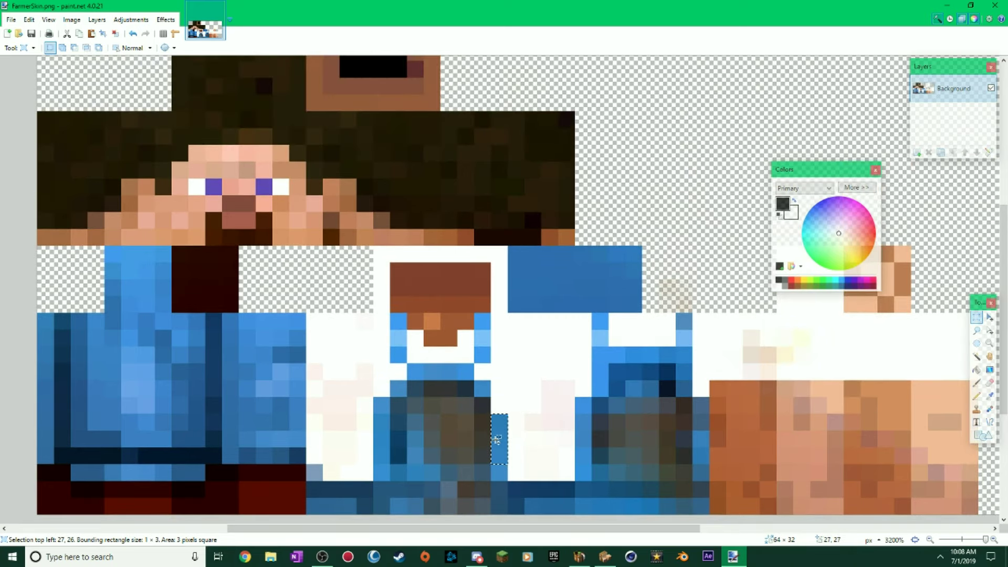
{"action": "key", "text": "m"}
{"action": "left_click_drag", "start_coordinate": [502, 428], "coordinate": [670, 107]}
{"action": "middle_click_drag", "start_coordinate": [690, 100], "coordinate": [674, 234]}
{"action": "left_click_drag", "start_coordinate": [649, 238], "coordinate": [592, 151]}
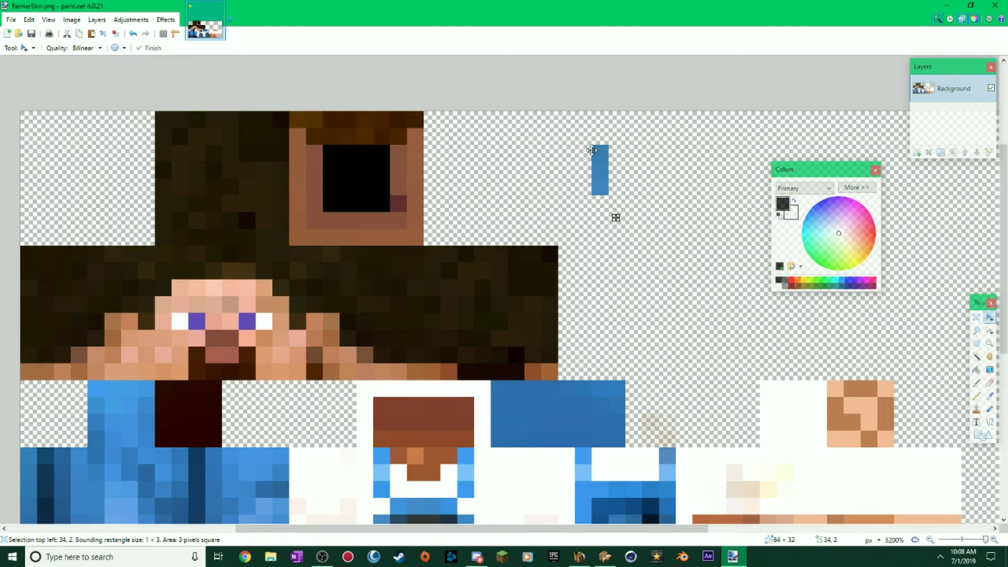
{"action": "scroll", "coordinate": [582, 232], "scroll_direction": "down", "scroll_amount": 3}
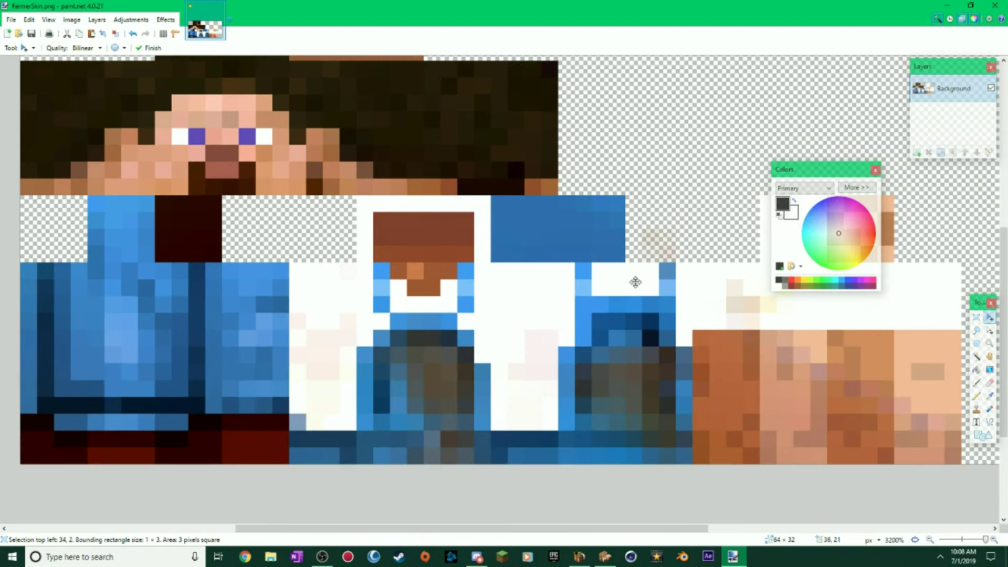
{"action": "scroll", "coordinate": [697, 299], "scroll_direction": "up", "scroll_amount": 2}
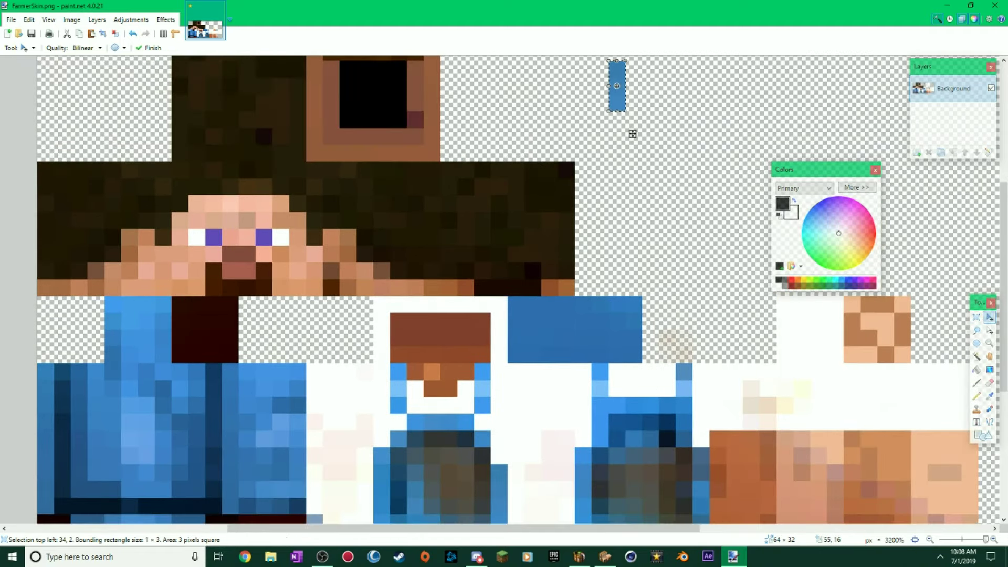
Place the copy of the torso front's 1 × 3 blue strip at 31, 2 in the empty area beside the head texture.
{"action": "key", "text": "s"}
{"action": "scroll", "coordinate": [635, 243], "scroll_direction": "down", "scroll_amount": 2}
{"action": "left_click_drag", "start_coordinate": [501, 460], "coordinate": [392, 445]}
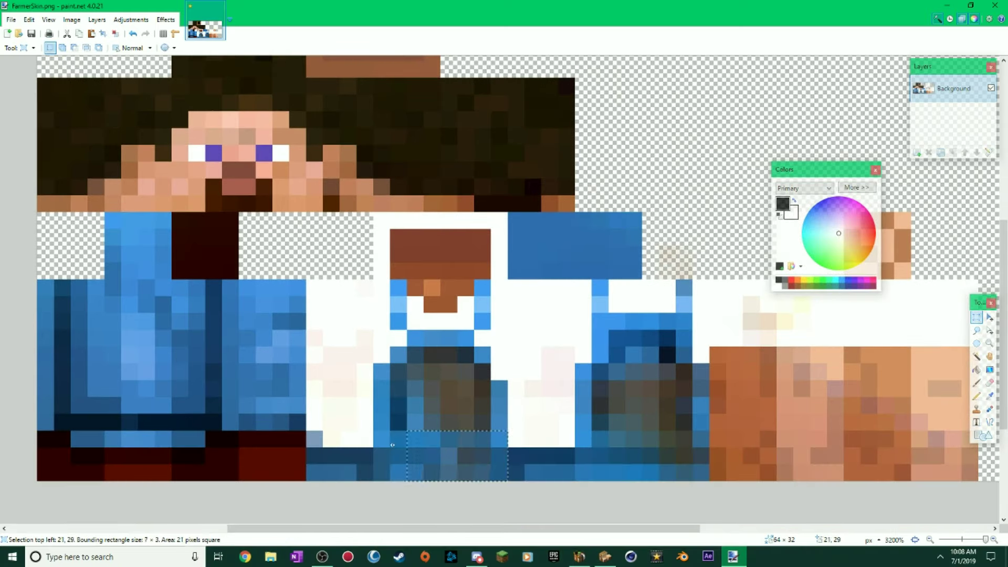
{"action": "left_click_drag", "start_coordinate": [502, 420], "coordinate": [636, 79]}
{"action": "key", "text": "m"}
{"action": "scroll", "coordinate": [693, 112], "scroll_direction": "up", "scroll_amount": 3}
{"action": "left_click_drag", "start_coordinate": [638, 227], "coordinate": [570, 143]}
Copy the 6 × 5 pixel dark patch at 21, 24 on the torso front to the empty area at 39, 2.
{"action": "left_click", "coordinate": [976, 317]}
{"action": "scroll", "coordinate": [547, 282], "scroll_direction": "down", "scroll_amount": 5}
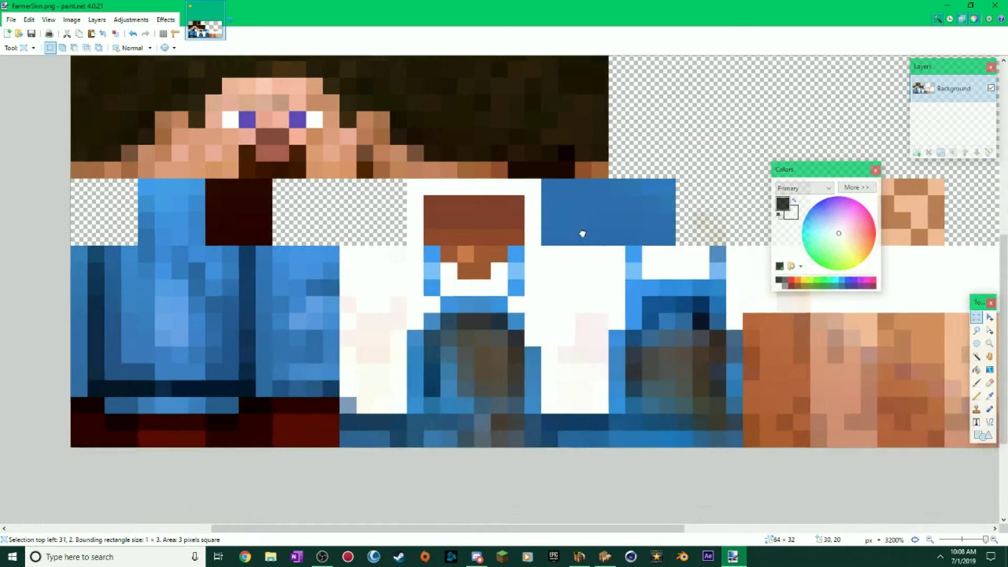
{"action": "left_click_drag", "start_coordinate": [533, 260], "coordinate": [440, 324]}
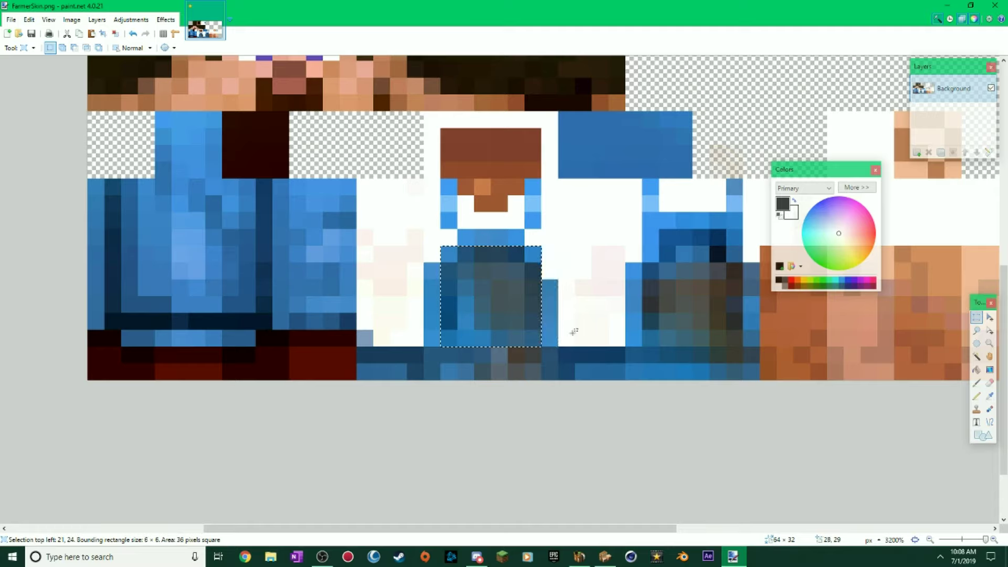
{"action": "left_click_drag", "start_coordinate": [534, 322], "coordinate": [451, 261]}
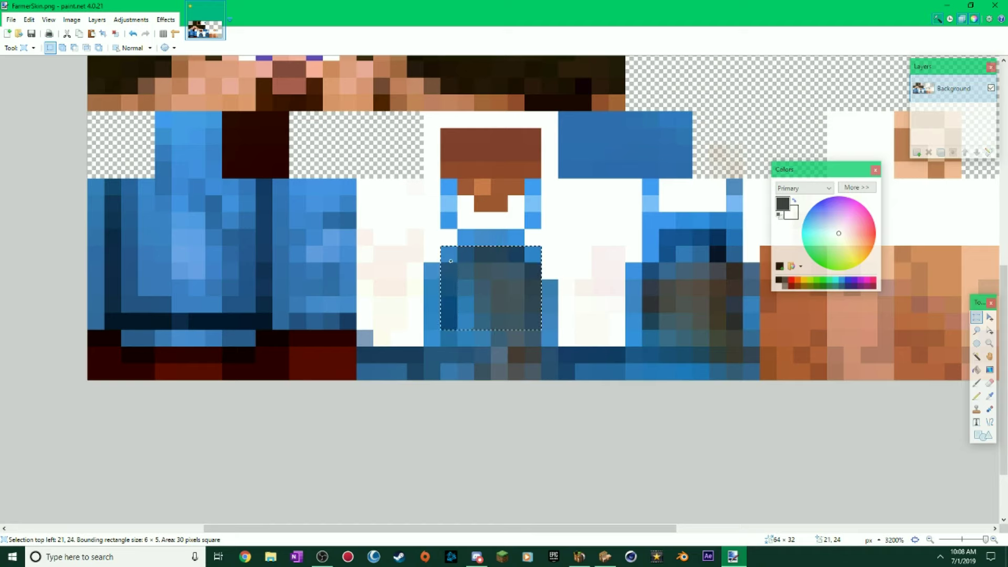
{"action": "middle_click_drag", "start_coordinate": [552, 271], "coordinate": [541, 404]}
{"action": "key", "text": "m"}
{"action": "left_click_drag", "start_coordinate": [514, 417], "coordinate": [654, 194]}
Copy the 1 × 5 pixel blue strip at 20, 25 on the torso front to the empty area at 52, 2.
{"action": "left_click", "coordinate": [977, 316]}
{"action": "scroll", "coordinate": [420, 341], "scroll_direction": "down", "scroll_amount": 4}
{"action": "scroll", "coordinate": [420, 341], "scroll_direction": "left", "scroll_amount": 2}
{"action": "left_click_drag", "start_coordinate": [395, 345], "coordinate": [399, 420]}
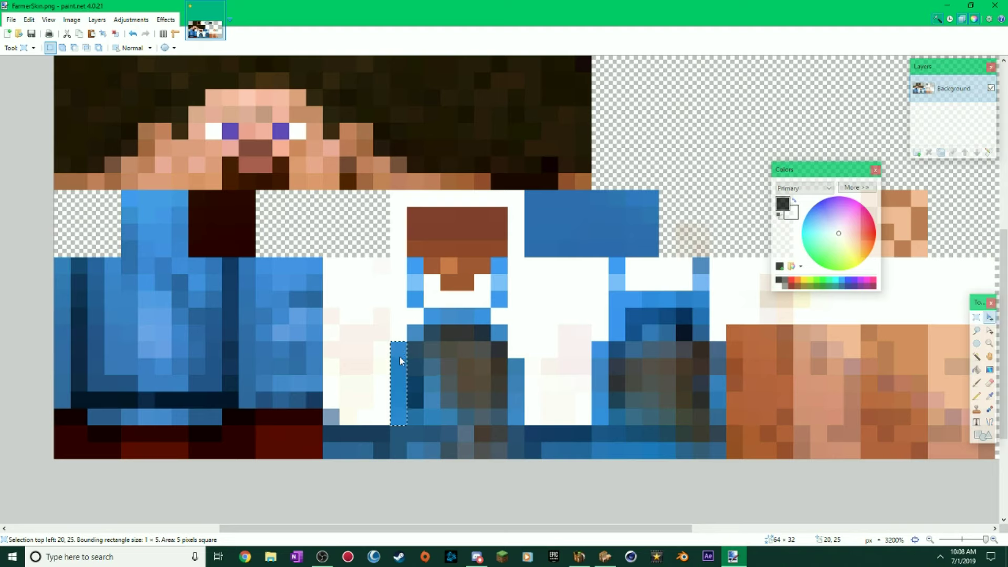
{"action": "key", "text": "m"}
{"action": "left_click_drag", "start_coordinate": [400, 361], "coordinate": [945, 181]}
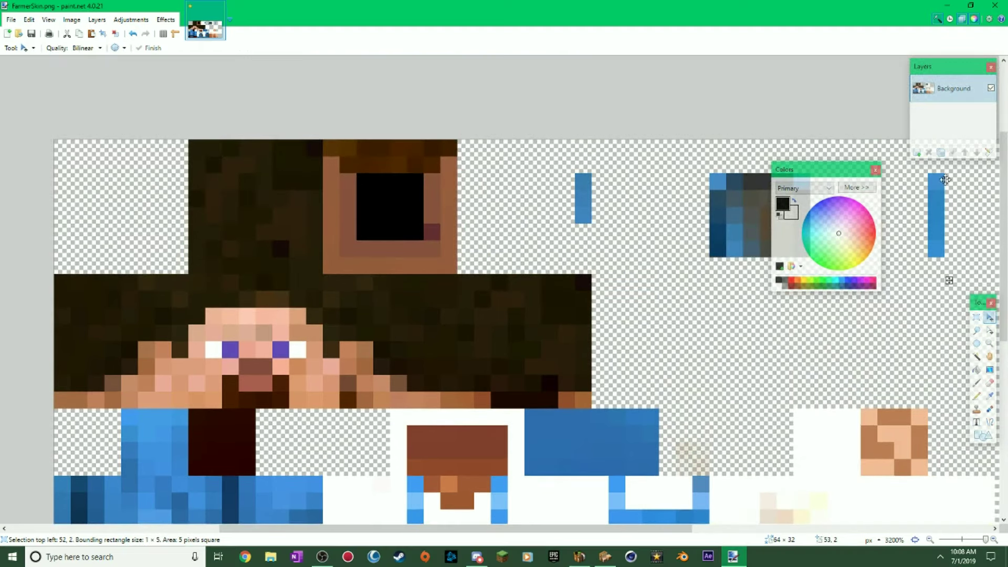
Copy a 4 × 1 pixel blue strip from the torso front to the empty area at 58, 3.
{"action": "scroll", "coordinate": [689, 314], "scroll_direction": "down", "scroll_amount": 5}
{"action": "scroll", "coordinate": [690, 314], "scroll_direction": "left", "scroll_amount": 1}
{"action": "left_click", "coordinate": [976, 316]}
{"action": "middle_click_drag", "start_coordinate": [557, 143], "coordinate": [395, 257]}
{"action": "scroll", "coordinate": [395, 257], "scroll_direction": "down", "scroll_amount": 2, "text": "ctrl"}
{"action": "scroll", "coordinate": [527, 125], "scroll_direction": "up", "scroll_amount": 2}
{"action": "scroll", "coordinate": [526, 125], "scroll_direction": "right", "scroll_amount": 2}
{"action": "key", "text": "m"}
{"action": "left_click_drag", "start_coordinate": [366, 280], "coordinate": [741, 99]}
{"action": "left_click_drag", "start_coordinate": [646, 143], "coordinate": [691, 174]}
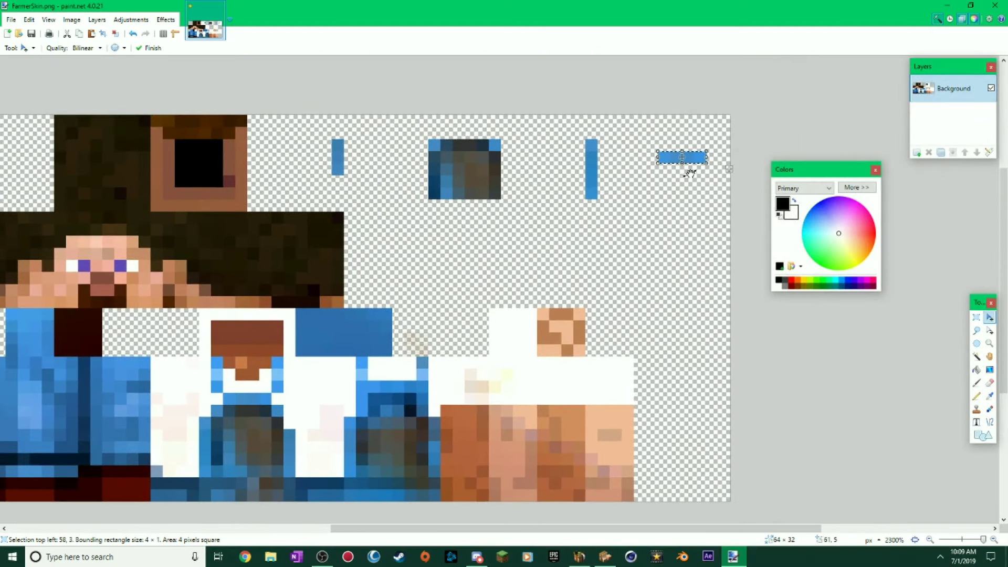
Copy the 1 × 3 pixel overall strap at 26, 20 on the torso front to the empty area at 43, 10.
{"action": "key", "text": "s"}
{"action": "scroll", "coordinate": [212, 360], "scroll_direction": "up", "scroll_amount": 1, "text": "ctrl"}
{"action": "left_click_drag", "start_coordinate": [296, 356], "coordinate": [311, 388]}
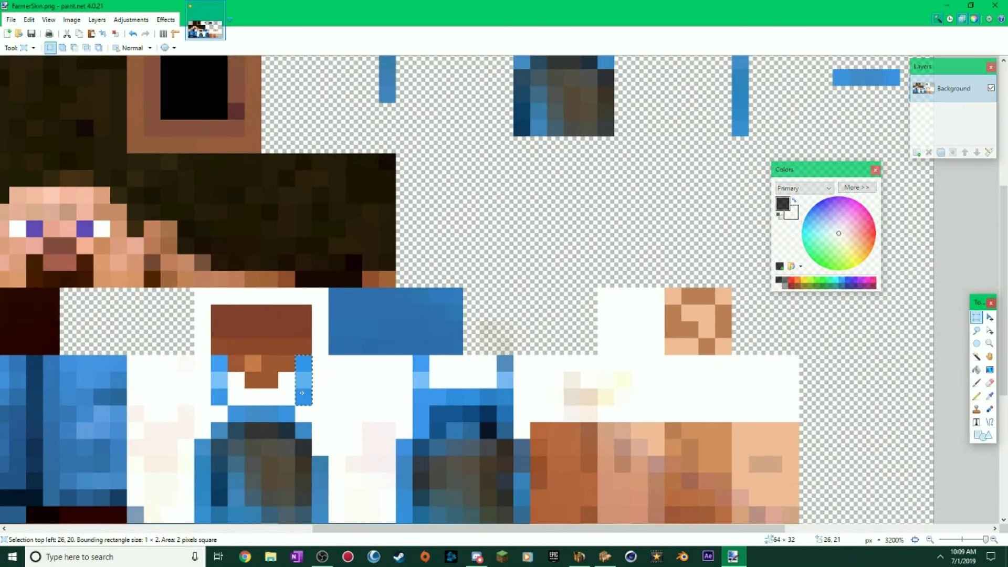
{"action": "key", "text": "m"}
{"action": "left_click_drag", "start_coordinate": [319, 427], "coordinate": [605, 259]}
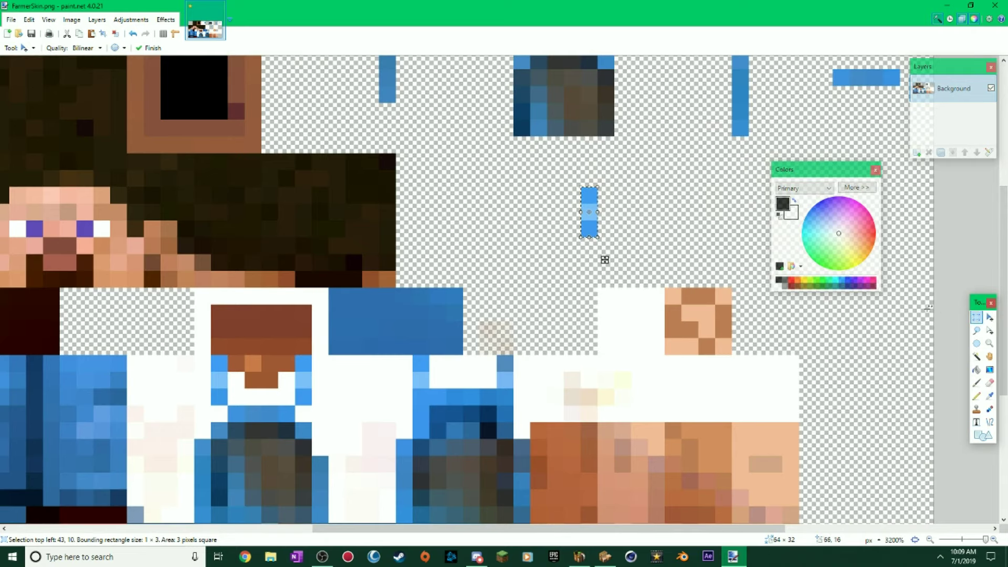
{"action": "left_click", "coordinate": [976, 317]}
{"action": "mouse_move", "coordinate": [347, 258]}
{"action": "left_mouse_down"}
{"action": "mouse_move", "coordinate": [355, 300]}
{"action": "mouse_move", "coordinate": [296, 314]}
{"action": "left_mouse_up"}
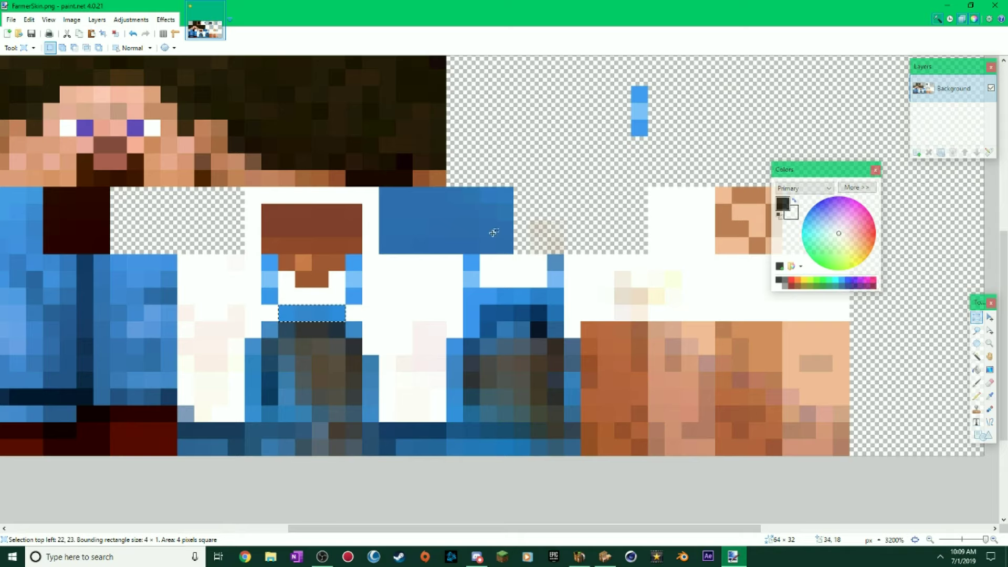
{"action": "scroll", "coordinate": [570, 162], "scroll_direction": "up", "scroll_amount": 2}
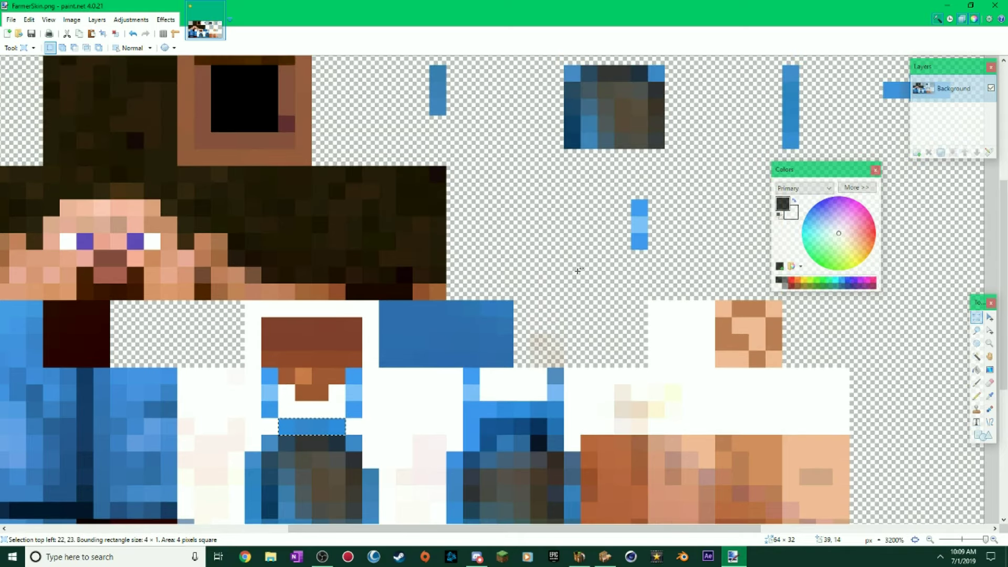
{"action": "left_click_drag", "start_coordinate": [600, 265], "coordinate": [645, 187]}
{"action": "left_click", "coordinate": [644, 184]}
{"action": "middle_click_drag", "start_coordinate": [620, 145], "coordinate": [589, 245]}
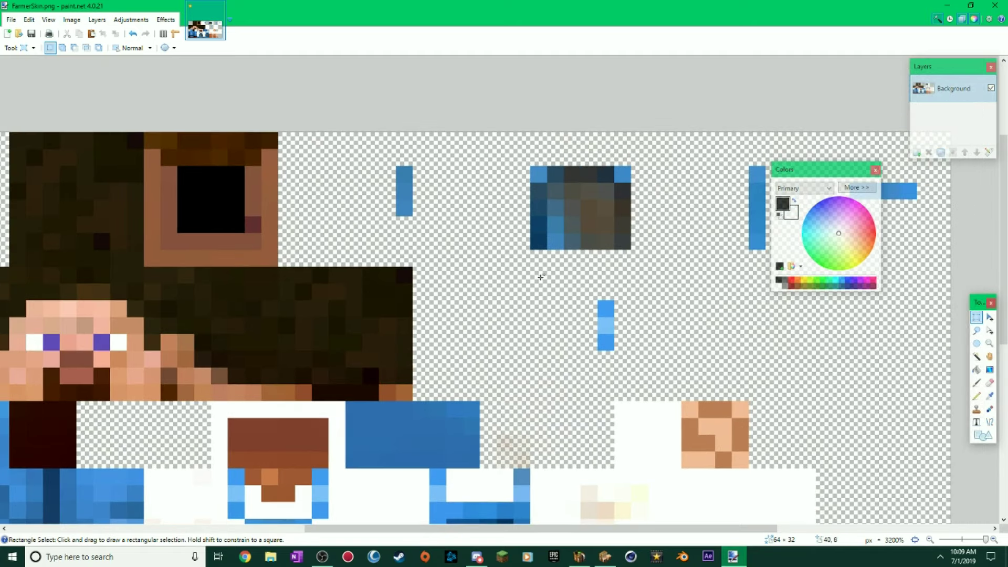
Copy the 1 × 3 blue strip at 27, 26 again and place it over the existing copy at 31, 2.
{"action": "scroll", "coordinate": [555, 273], "scroll_direction": "down", "scroll_amount": 5}
{"action": "scroll", "coordinate": [525, 294], "scroll_direction": "left", "scroll_amount": 1}
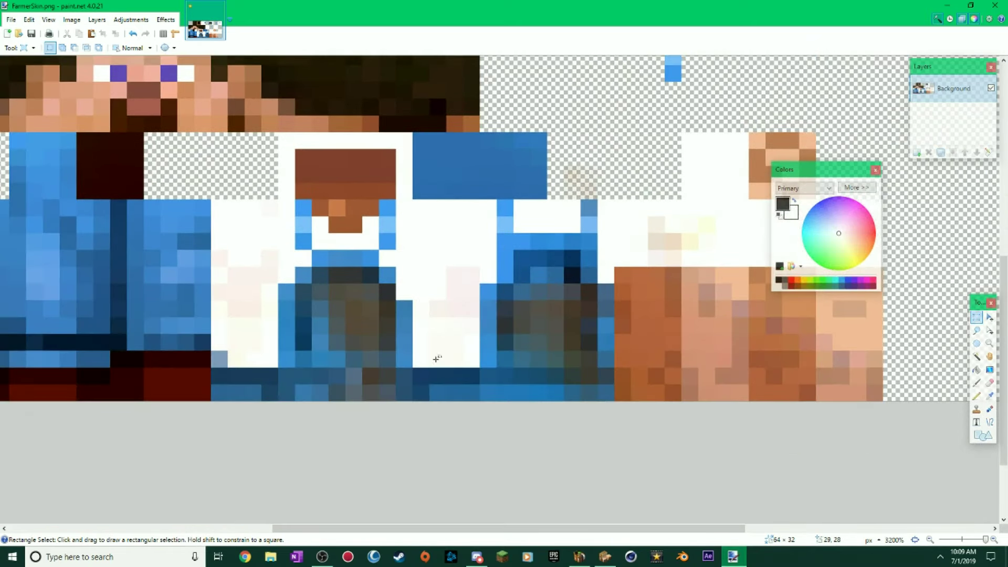
{"action": "left_click_drag", "start_coordinate": [407, 310], "coordinate": [399, 331]}
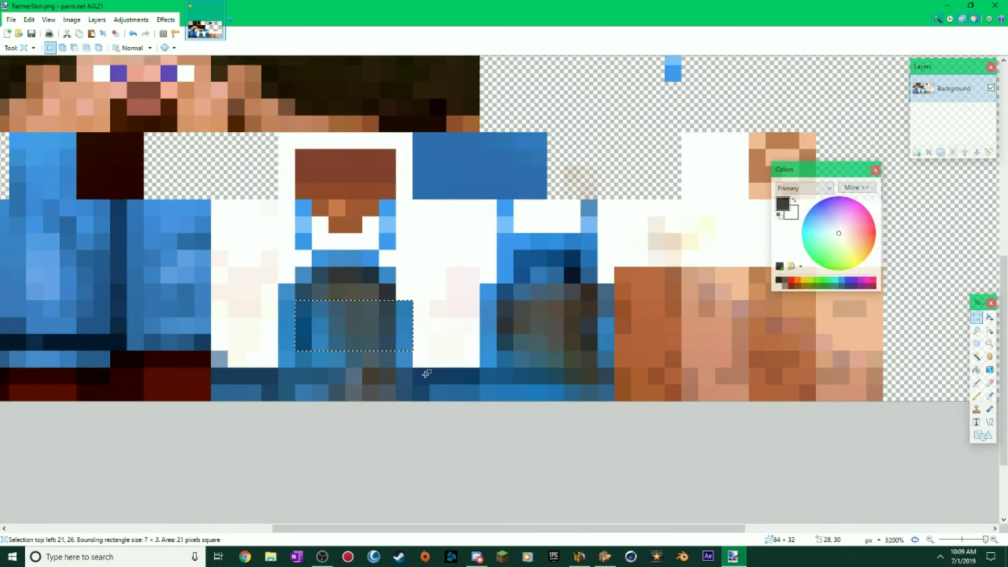
{"action": "scroll", "coordinate": [401, 340], "scroll_direction": "up", "scroll_amount": 2}
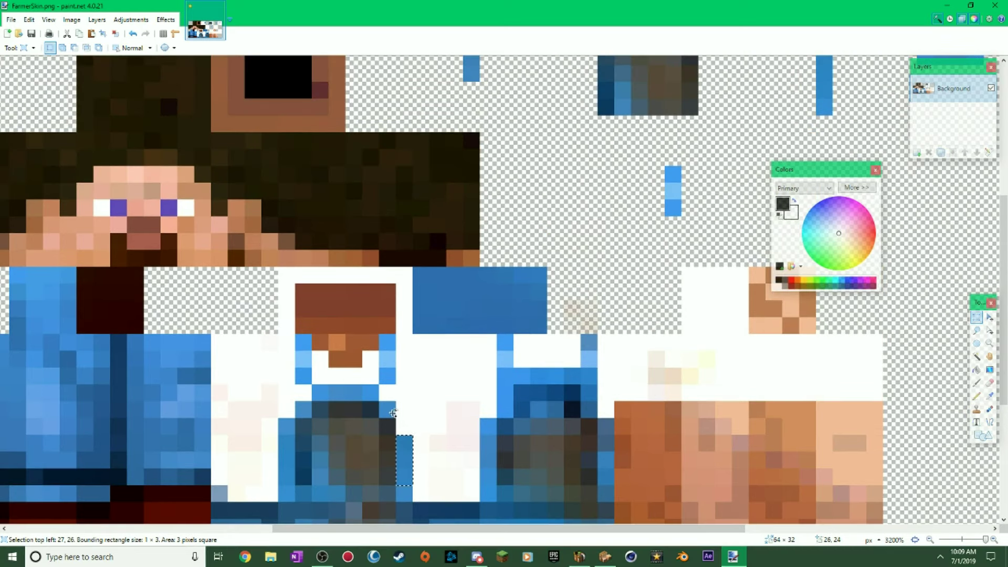
{"action": "key", "text": "m"}
{"action": "left_click_drag", "start_coordinate": [407, 450], "coordinate": [479, 205]}
{"action": "scroll", "coordinate": [439, 259], "scroll_direction": "up", "scroll_amount": 2}
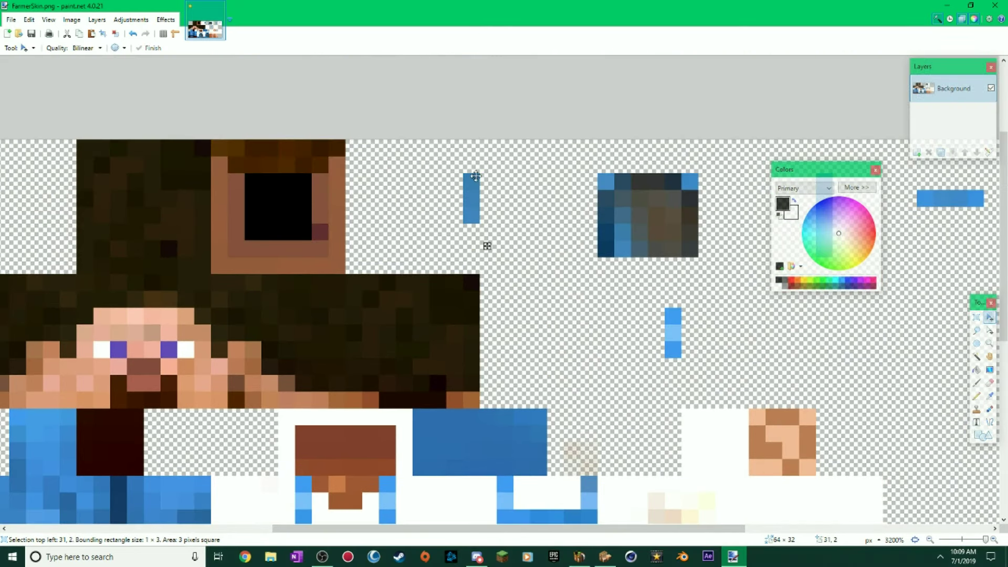
Compare the 6 × 5 dark patch on the torso front with its copy in the empty area, then clear the selection.
{"action": "left_click", "coordinate": [976, 317]}
{"action": "scroll", "coordinate": [641, 279], "scroll_direction": "down", "scroll_amount": 3, "text": "ctrl"}
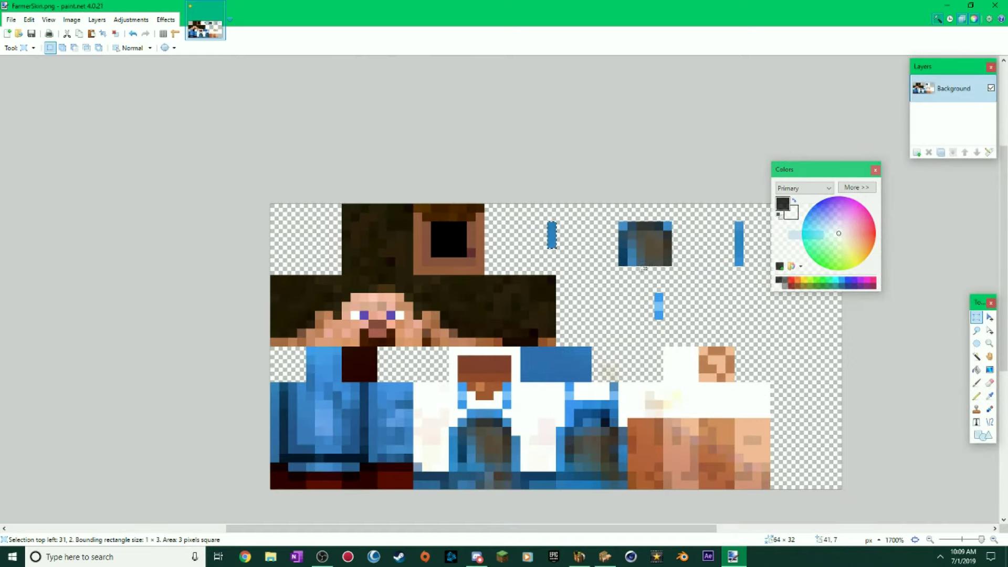
{"action": "middle_click_drag", "start_coordinate": [616, 256], "coordinate": [517, 210]}
{"action": "left_click", "coordinate": [518, 210]}
{"action": "scroll", "coordinate": [420, 388], "scroll_direction": "up", "scroll_amount": 3, "text": "ctrl"}
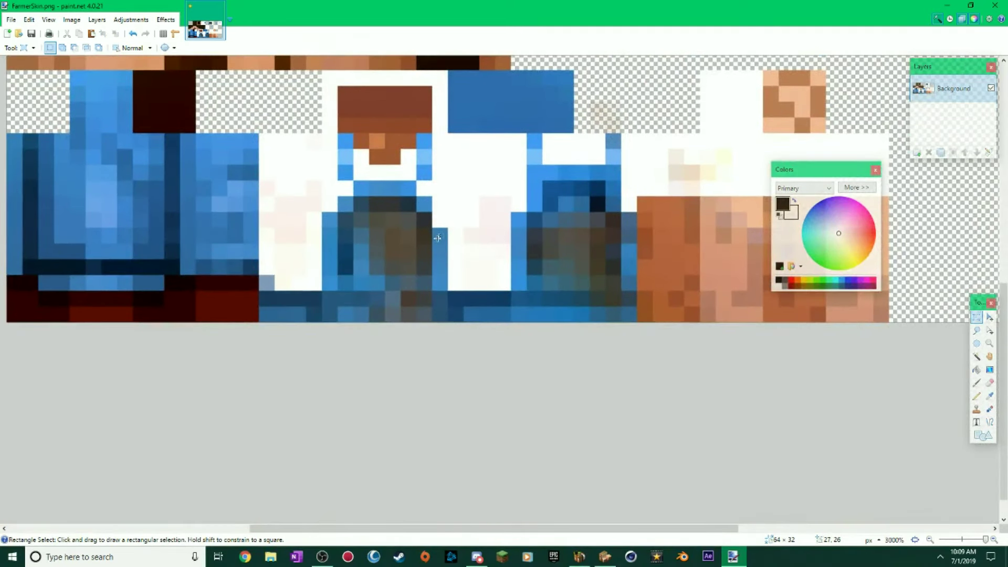
{"action": "mouse_move", "coordinate": [426, 220]}
{"action": "left_mouse_down"}
{"action": "mouse_move", "coordinate": [314, 269]}
{"action": "mouse_move", "coordinate": [344, 269]}
{"action": "mouse_move", "coordinate": [344, 254]}
{"action": "left_mouse_up"}
{"action": "mouse_move", "coordinate": [344, 203]}
{"action": "left_mouse_down"}
{"action": "mouse_move", "coordinate": [417, 280]}
{"action": "mouse_move", "coordinate": [420, 269]}
{"action": "left_mouse_up"}
{"action": "scroll", "coordinate": [475, 202], "scroll_direction": "up", "scroll_amount": 5}
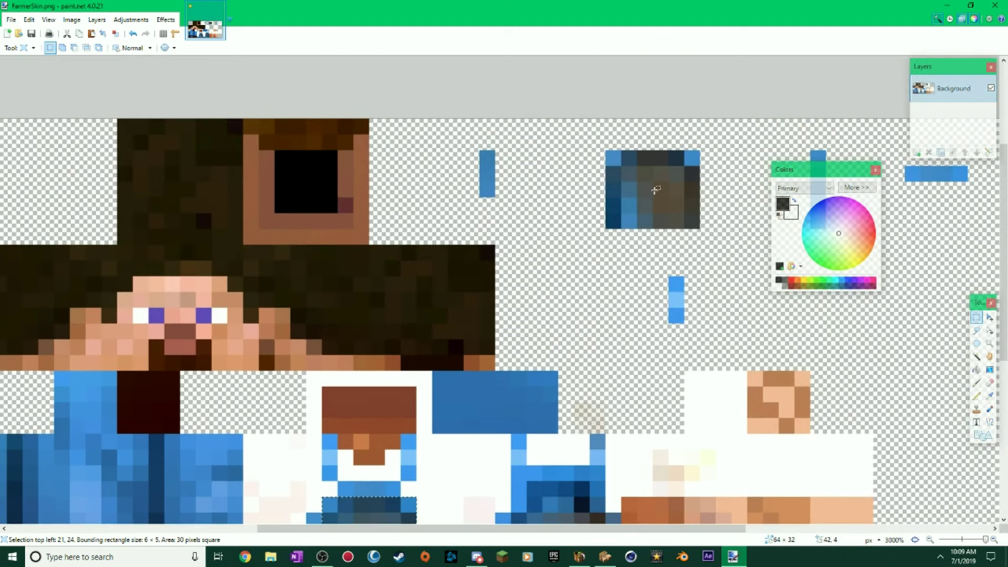
{"action": "left_click", "coordinate": [655, 190]}
{"action": "middle_click_drag", "start_coordinate": [735, 184], "coordinate": [593, 121]}
{"action": "scroll", "coordinate": [677, 184], "scroll_direction": "up", "scroll_amount": 3}
{"action": "scroll", "coordinate": [704, 263], "scroll_direction": "left", "scroll_amount": 4}
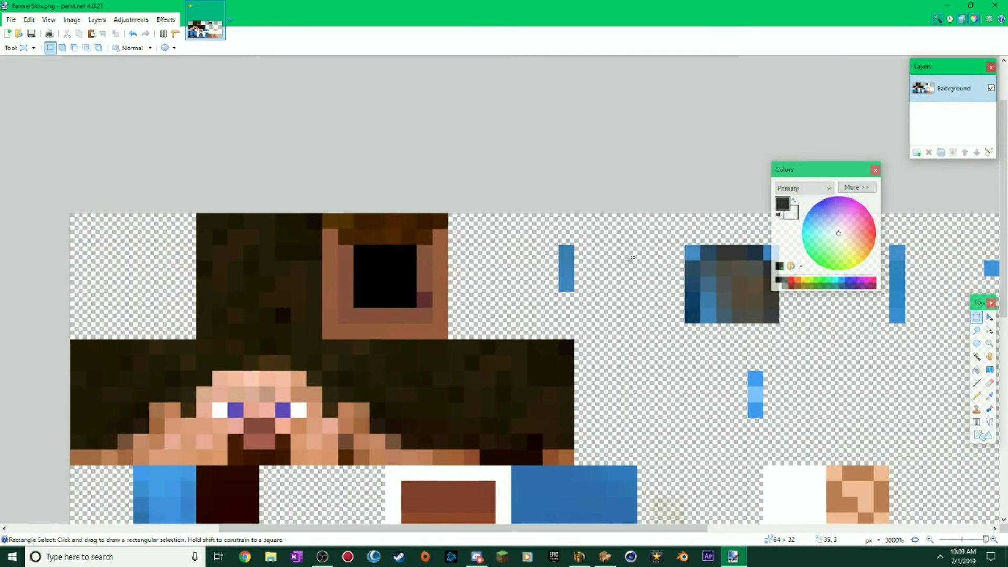
Duplicate the copied 1 × 3 blue strip side by side to form a 3 × 3 block starting at 30, 2.
{"action": "scroll", "coordinate": [632, 257], "scroll_direction": "up", "scroll_amount": 1, "text": "ctrl"}
{"action": "left_click_drag", "start_coordinate": [562, 324], "coordinate": [595, 382]}
{"action": "key", "text": "m"}
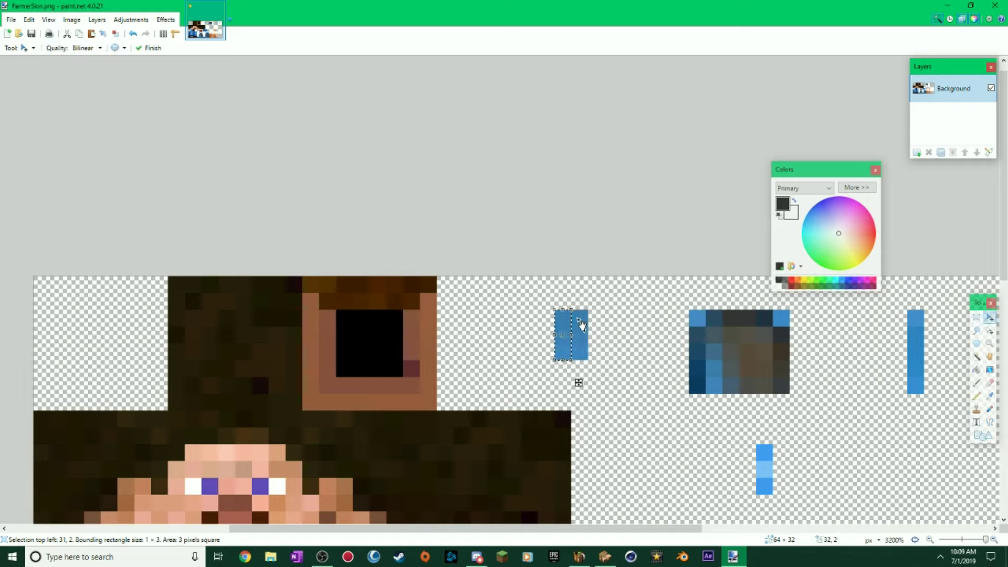
{"action": "left_click_drag", "start_coordinate": [578, 383], "coordinate": [562, 383], "text": "ctrl"}
Sample blues from the 3 × 3 block and pencil single pixels above it at 31, 1 and 32, 1.
{"action": "left_click", "coordinate": [977, 317]}
{"action": "left_click", "coordinate": [990, 395]}
{"action": "left_click", "coordinate": [578, 333]}
{"action": "key", "text": "p"}
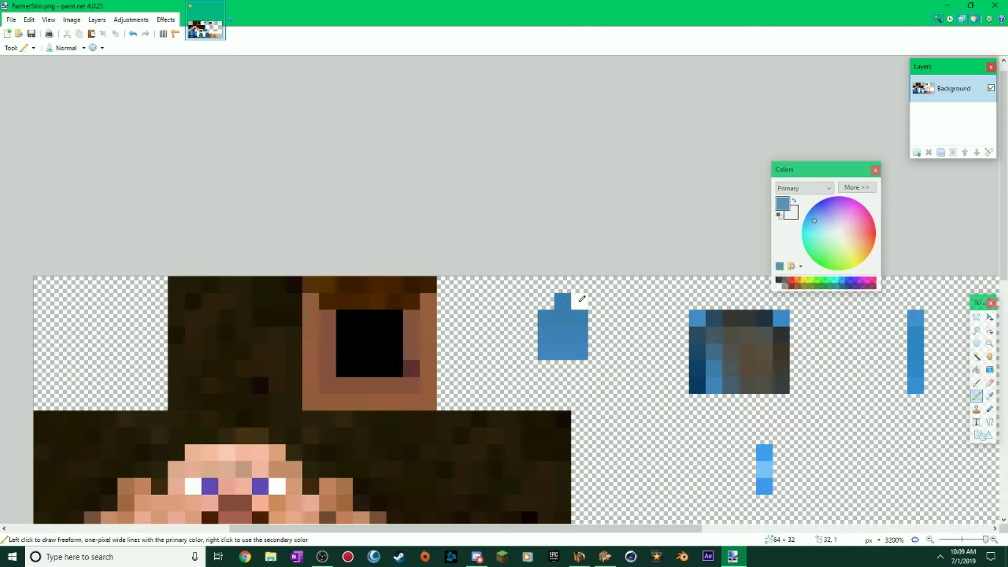
{"action": "left_click", "coordinate": [989, 395]}
{"action": "left_click", "coordinate": [977, 396]}
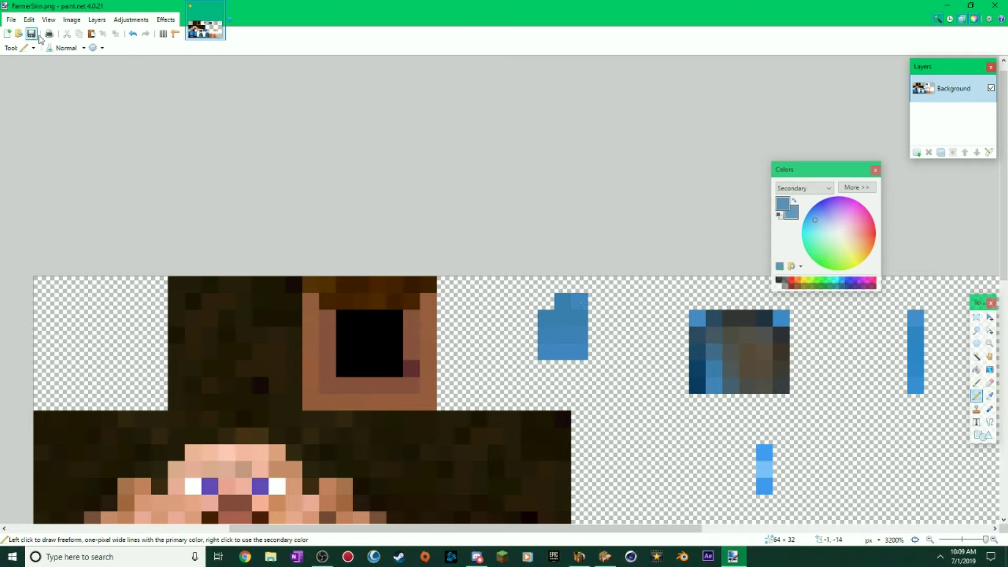
Save the edited FarmerSkin.png and switch to Modelbench.
{"action": "left_click", "coordinate": [32, 34]}
{"action": "left_click", "coordinate": [287, 292]}
{"action": "key", "text": "alt+Tab"}
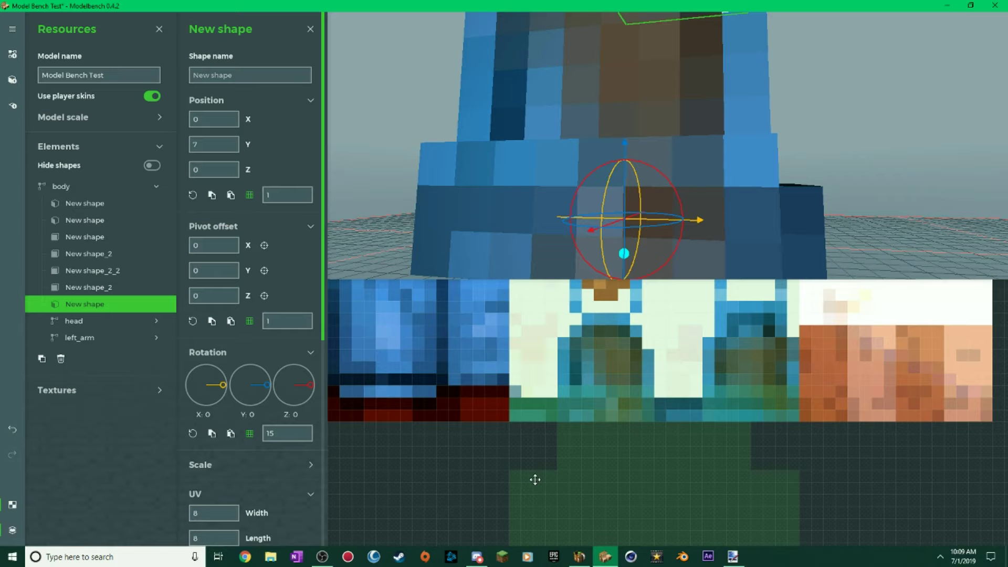
Set the FarmerSkin.png texture scale to 1 and replace the texture with the newly saved file.
{"action": "left_click", "coordinate": [160, 391]}
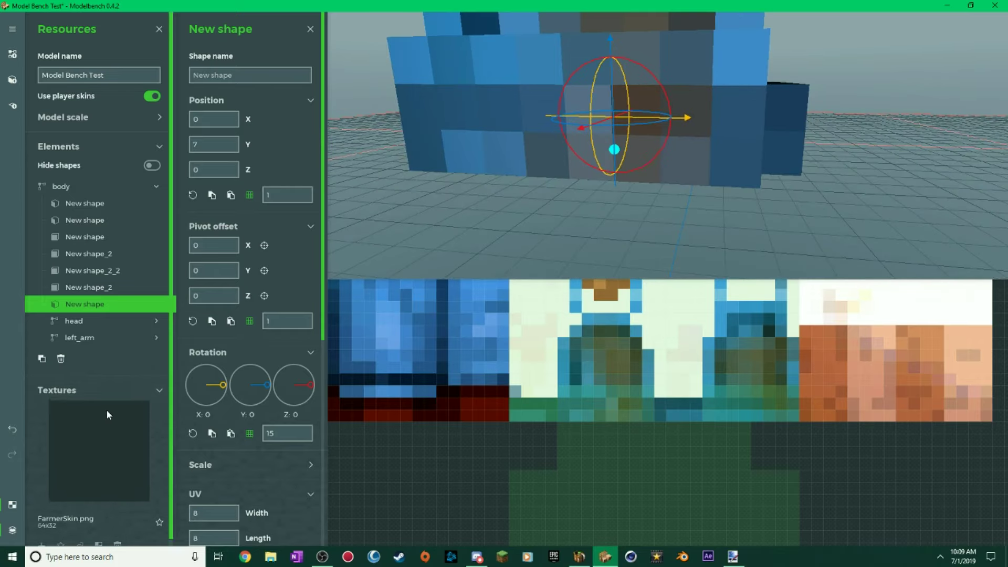
{"action": "scroll", "coordinate": [108, 413], "scroll_direction": "down", "scroll_amount": 2}
{"action": "left_click", "coordinate": [72, 510]}
{"action": "scroll", "coordinate": [73, 512], "scroll_direction": "down", "scroll_amount": 2}
{"action": "left_click", "coordinate": [81, 529]}
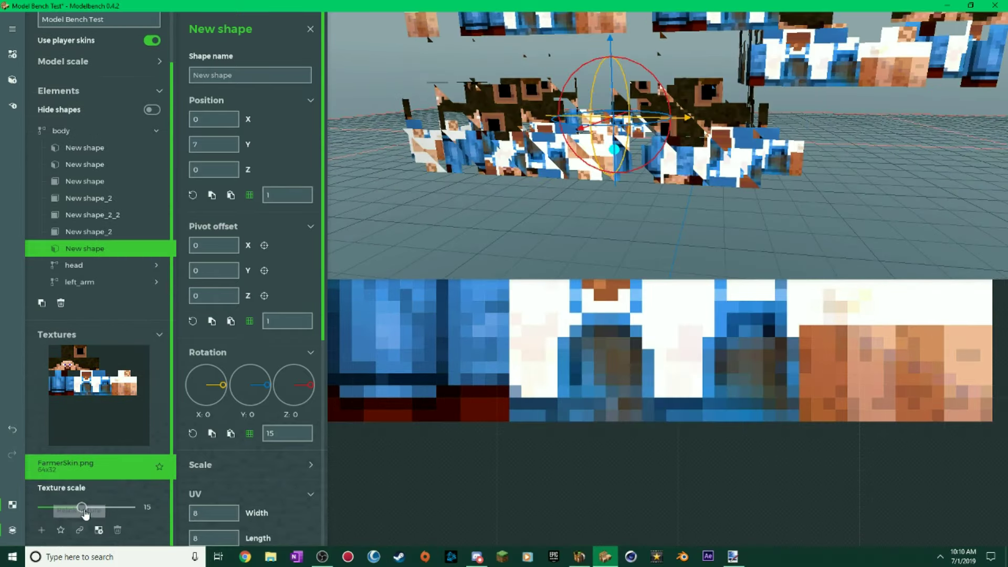
{"action": "left_click_drag", "start_coordinate": [82, 509], "coordinate": [223, 511]}
{"action": "left_click_drag", "start_coordinate": [122, 510], "coordinate": [36, 507]}
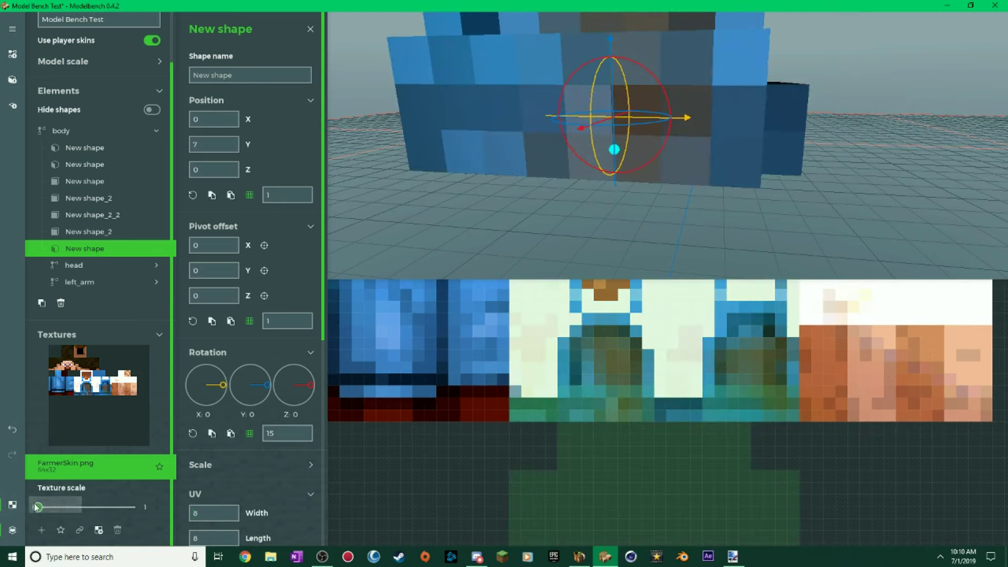
{"action": "left_click", "coordinate": [81, 526]}
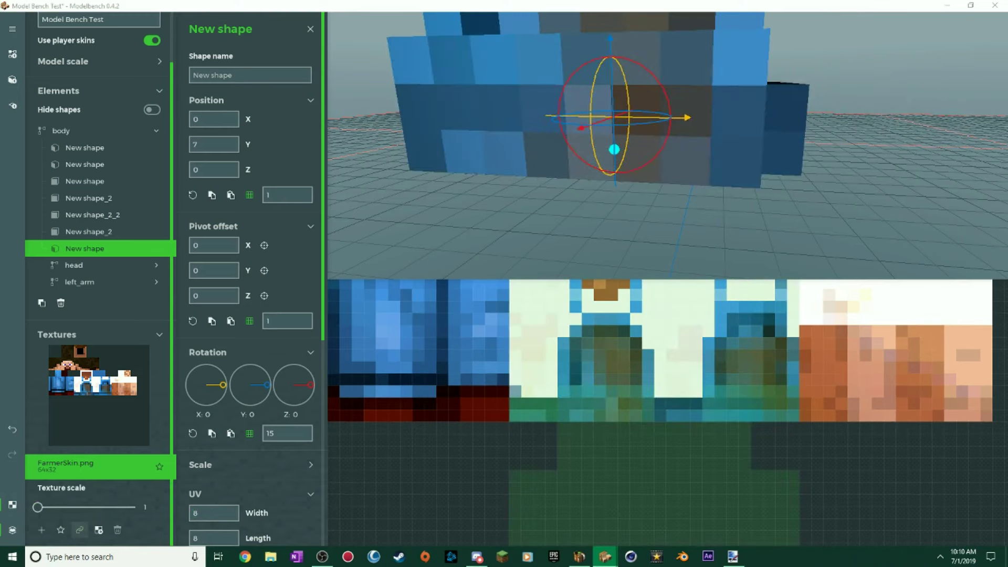
{"action": "key", "text": "Return"}
Delete the hat part from the head so the copied texture pieces do not cover the face.
{"action": "scroll", "coordinate": [767, 130], "scroll_direction": "down", "scroll_amount": 7}
{"action": "left_click_drag", "start_coordinate": [767, 129], "coordinate": [812, 156]}
{"action": "scroll", "coordinate": [767, 129], "scroll_direction": "up", "scroll_amount": 2}
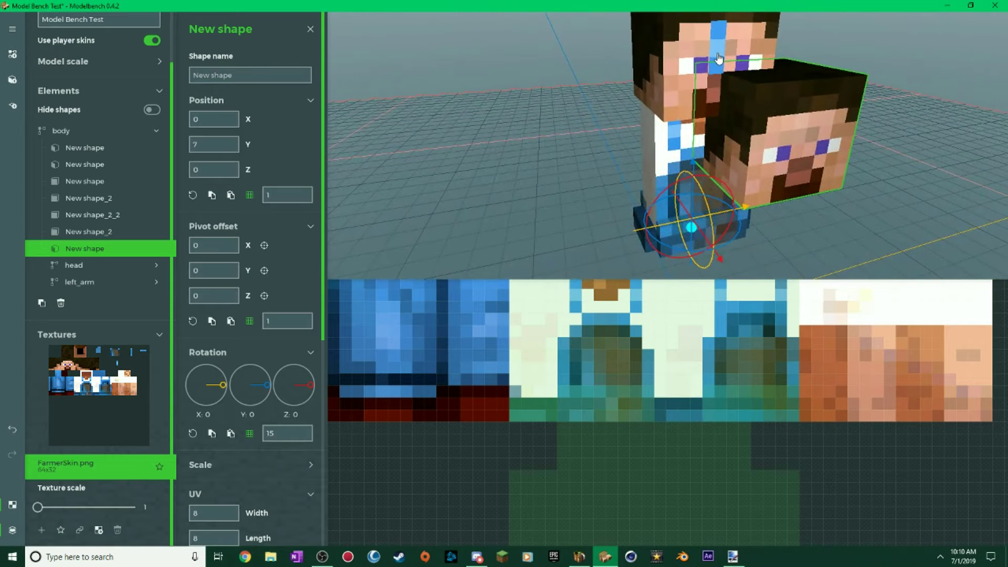
{"action": "right_click_drag", "start_coordinate": [773, 120], "coordinate": [741, 73]}
{"action": "left_click", "coordinate": [730, 73]}
{"action": "left_click_drag", "start_coordinate": [765, 330], "coordinate": [829, 378]}
{"action": "scroll", "coordinate": [830, 380], "scroll_direction": "down", "scroll_amount": 5}
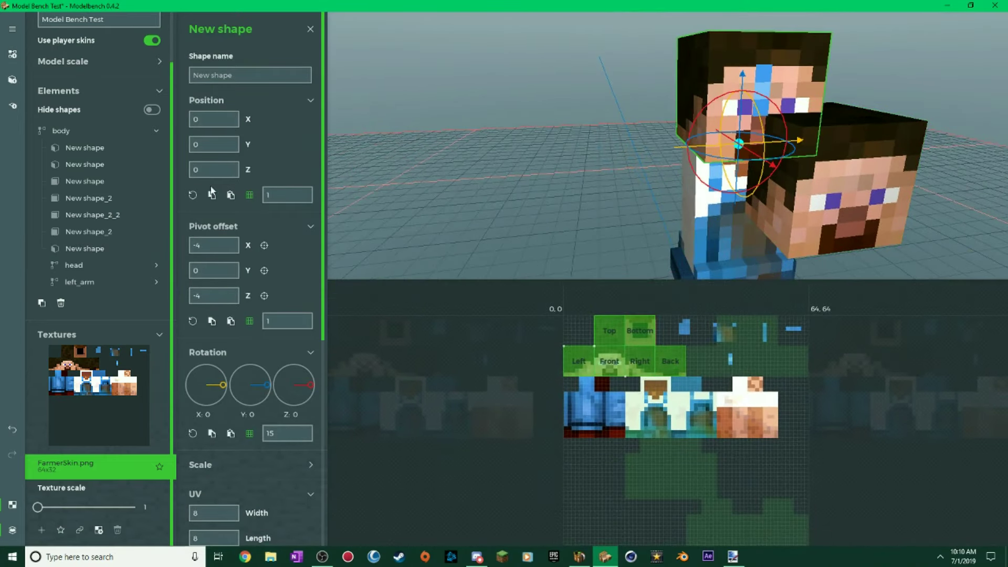
{"action": "double_click", "coordinate": [98, 266]}
{"action": "left_click", "coordinate": [95, 299]}
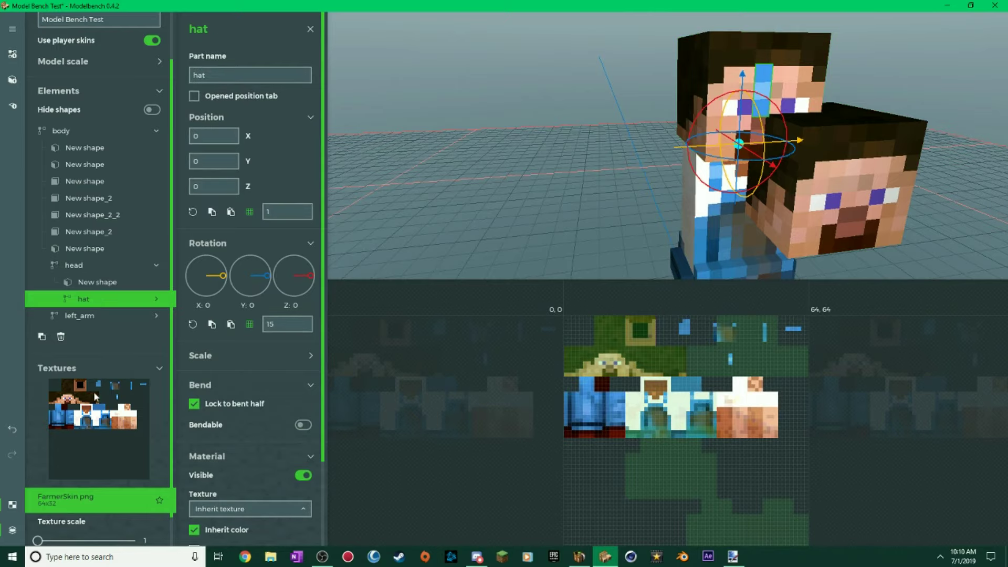
{"action": "left_click", "coordinate": [59, 341]}
Select the face-textured cube in the body and move its UV layout over to the copied blue block beside the head texture.
{"action": "left_click_drag", "start_coordinate": [664, 215], "coordinate": [625, 207]}
{"action": "left_click", "coordinate": [697, 176]}
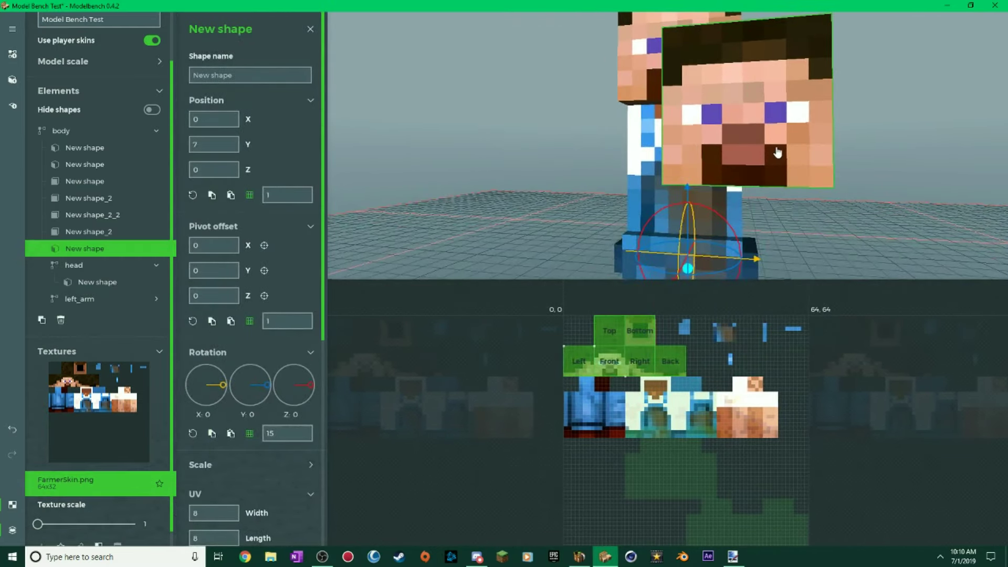
{"action": "left_click_drag", "start_coordinate": [792, 164], "coordinate": [735, 160]}
{"action": "scroll", "coordinate": [667, 157], "scroll_direction": "down", "scroll_amount": 5}
{"action": "scroll", "coordinate": [666, 345], "scroll_direction": "up", "scroll_amount": 5}
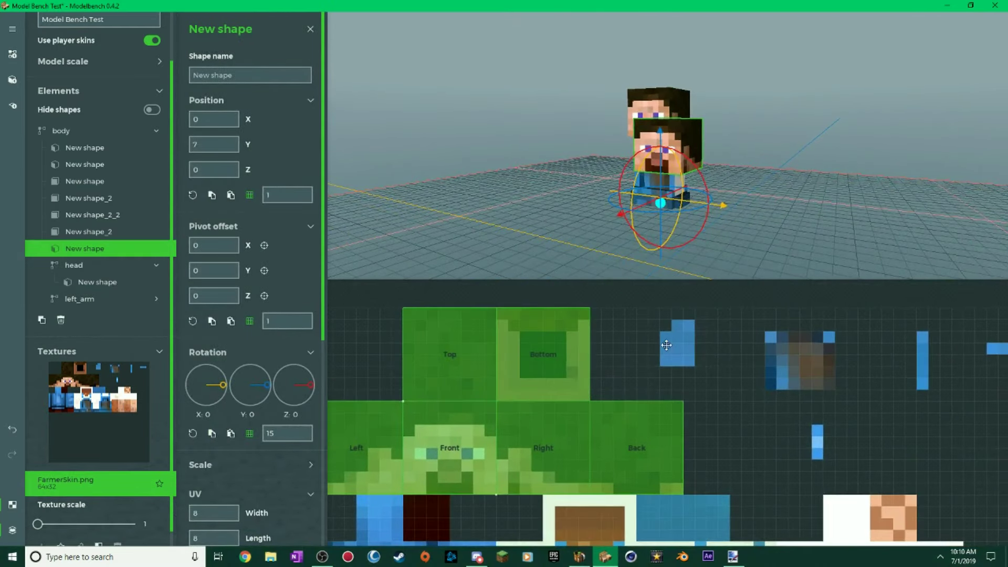
{"action": "middle_click_drag", "start_coordinate": [481, 416], "coordinate": [525, 213]}
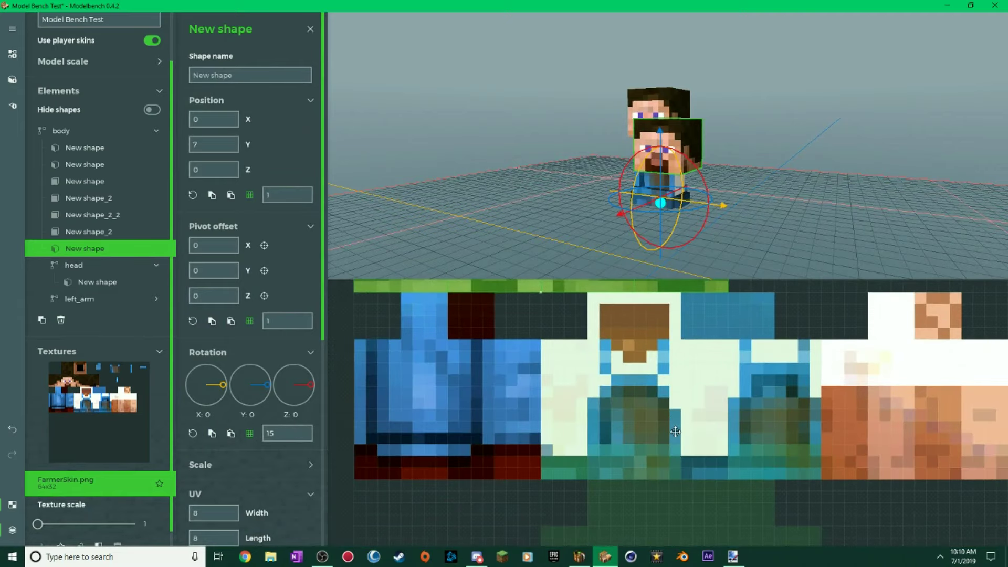
{"action": "middle_click_drag", "start_coordinate": [675, 402], "coordinate": [626, 529]}
{"action": "middle_click_drag", "start_coordinate": [671, 345], "coordinate": [672, 402]}
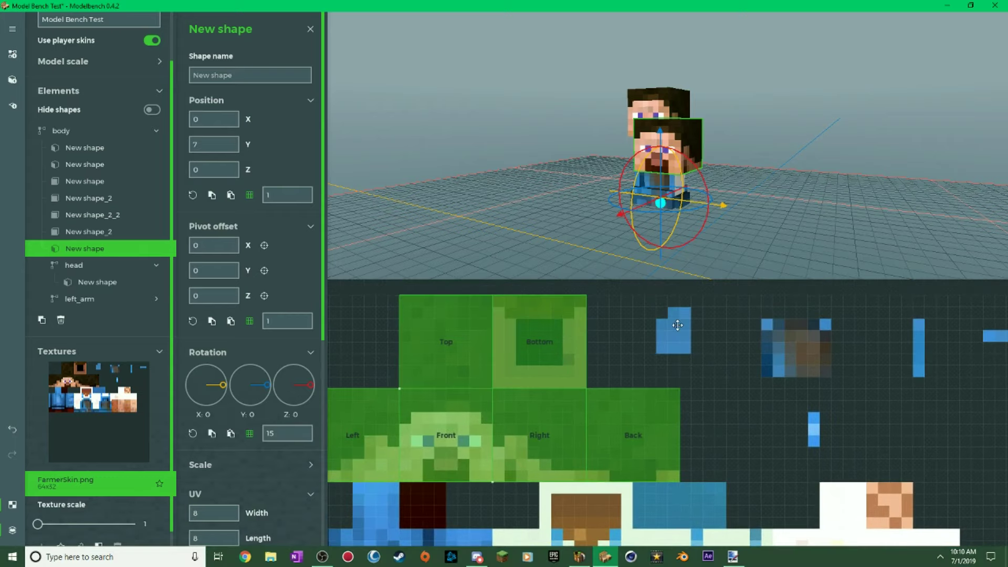
{"action": "left_click_drag", "start_coordinate": [401, 392], "coordinate": [671, 326]}
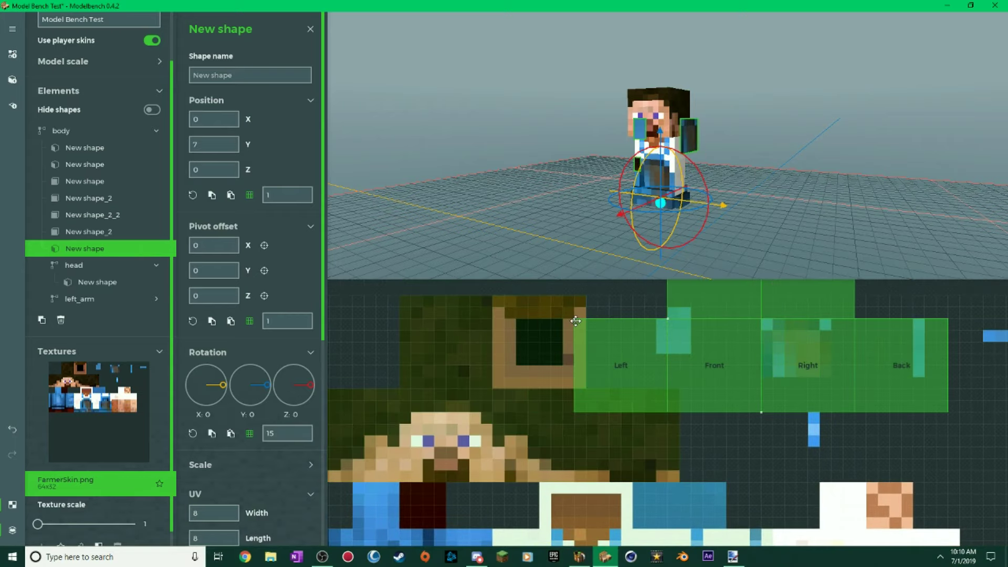
Resize the cube's UV to width 1, length 1 and height 3 to fit the copied blue block.
{"action": "left_click_drag", "start_coordinate": [583, 324], "coordinate": [659, 331]}
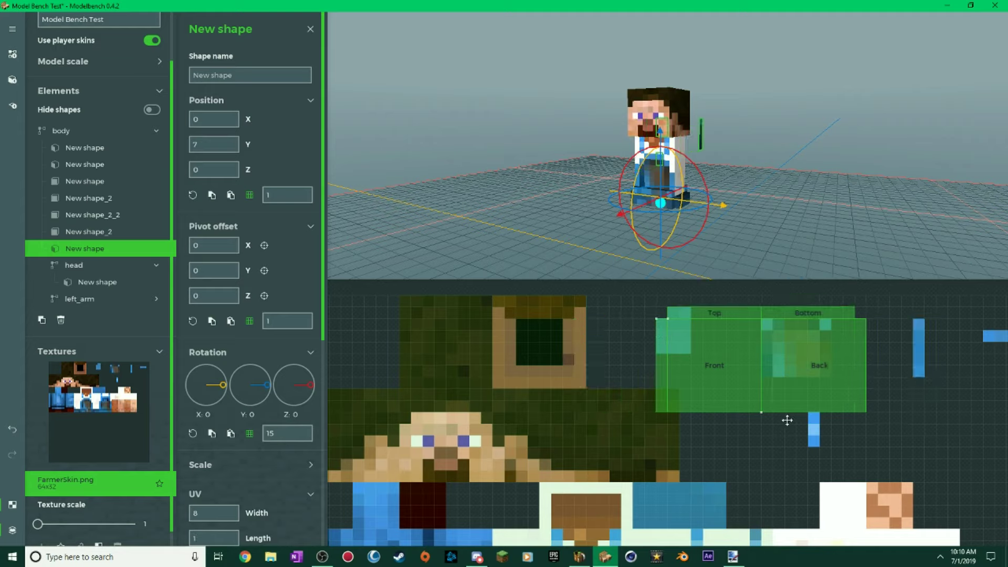
{"action": "left_click_drag", "start_coordinate": [763, 419], "coordinate": [682, 360]}
{"action": "scroll", "coordinate": [300, 441], "scroll_direction": "down", "scroll_amount": 5}
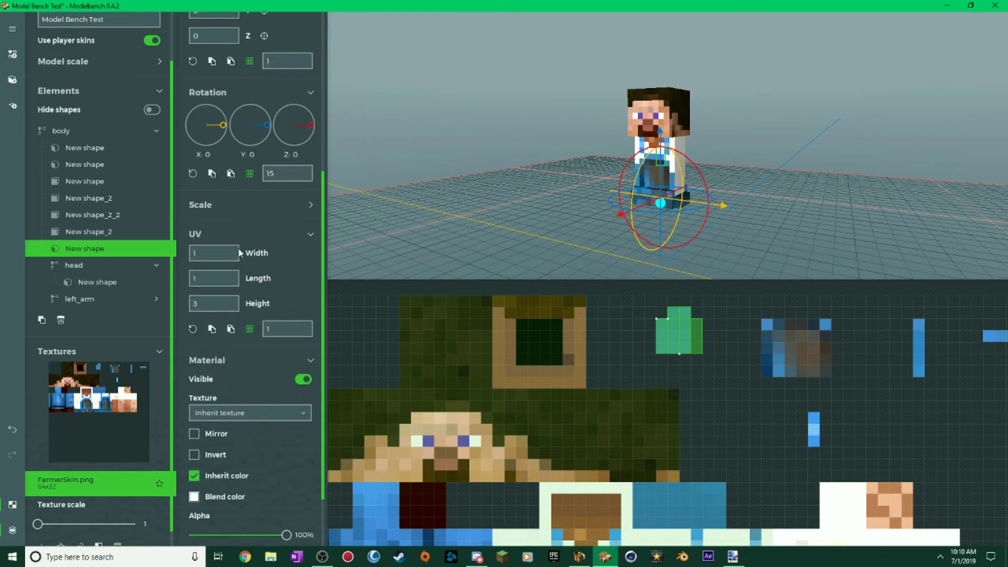
{"action": "mouse_move", "coordinate": [680, 356]}
{"action": "left_mouse_down"}
{"action": "mouse_move", "coordinate": [702, 349]}
{"action": "mouse_move", "coordinate": [662, 350]}
{"action": "mouse_move", "coordinate": [717, 362]}
{"action": "mouse_move", "coordinate": [677, 352]}
{"action": "left_mouse_up"}
Set the small blue block's pivot offset to 2 in Z and -4 in Y.
{"action": "scroll", "coordinate": [787, 164], "scroll_direction": "up", "scroll_amount": 10}
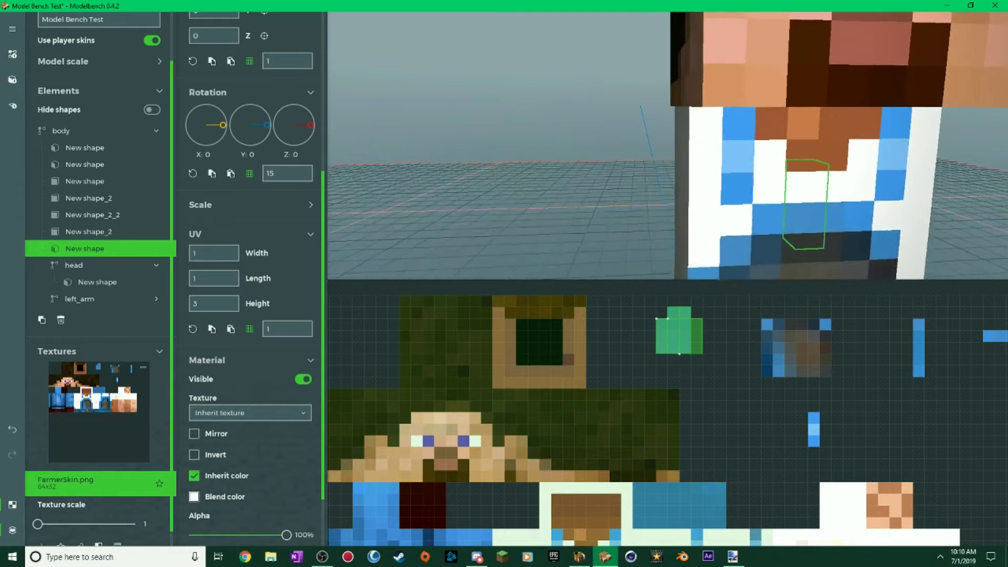
{"action": "scroll", "coordinate": [254, 200], "scroll_direction": "up", "scroll_amount": 5}
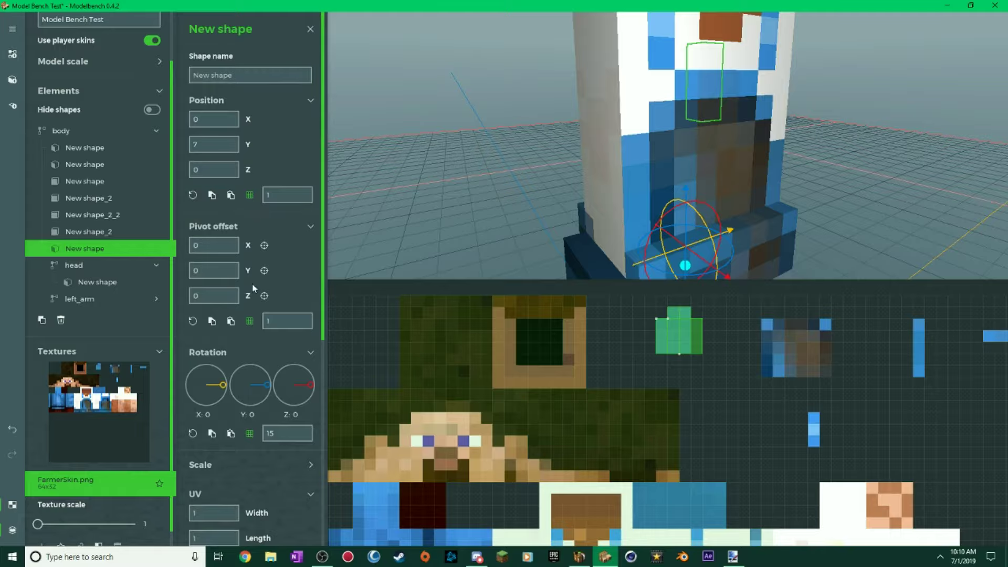
{"action": "left_click_drag", "start_coordinate": [247, 297], "coordinate": [268, 297]}
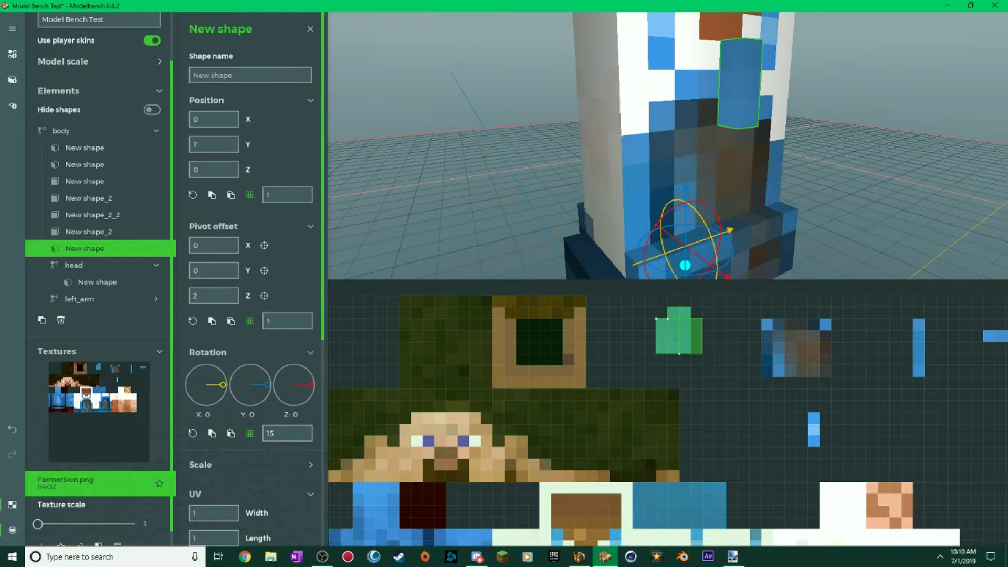
{"action": "left_click_drag", "start_coordinate": [656, 168], "coordinate": [551, 181]}
{"action": "left_click_drag", "start_coordinate": [557, 131], "coordinate": [639, 106]}
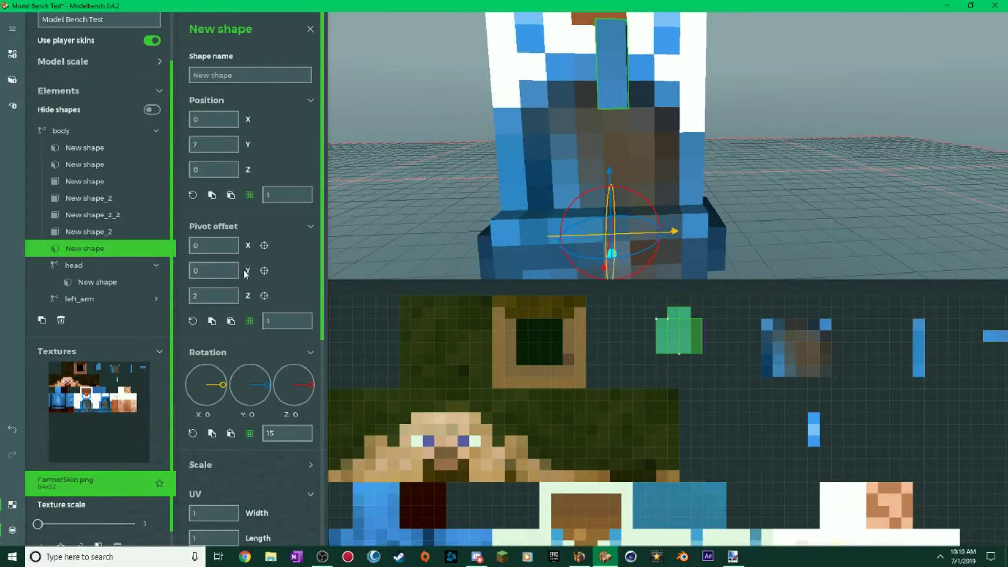
{"action": "left_click_drag", "start_coordinate": [247, 271], "coordinate": [202, 270]}
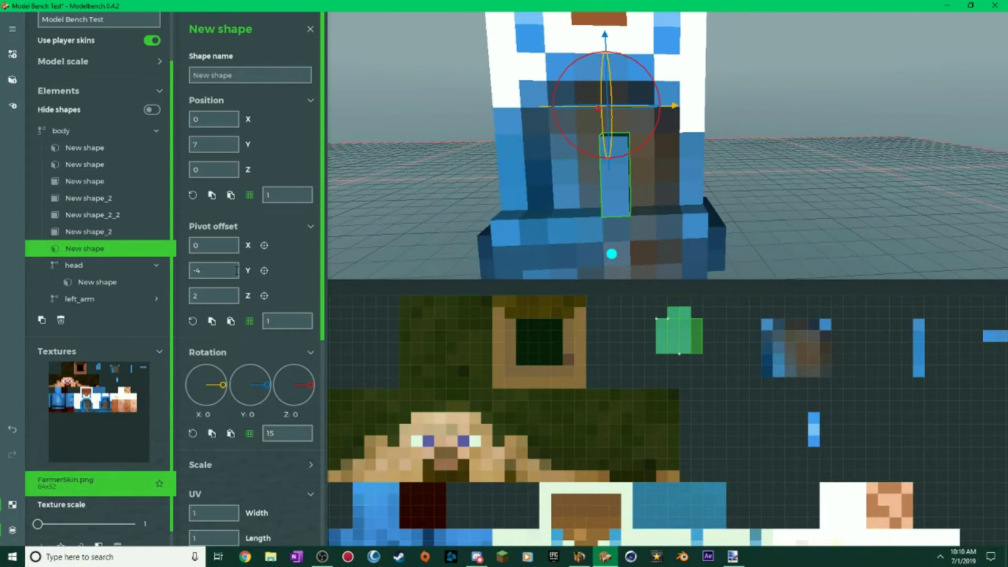
Set the blue block's X pivot offset to 3, moving it to the torso's side edge.
{"action": "left_click_drag", "start_coordinate": [726, 185], "coordinate": [850, 187]}
{"action": "left_click", "coordinate": [727, 184]}
{"action": "left_click_drag", "start_coordinate": [488, 205], "coordinate": [468, 202]}
{"action": "left_click_drag", "start_coordinate": [735, 181], "coordinate": [695, 148]}
{"action": "left_click", "coordinate": [694, 149]}
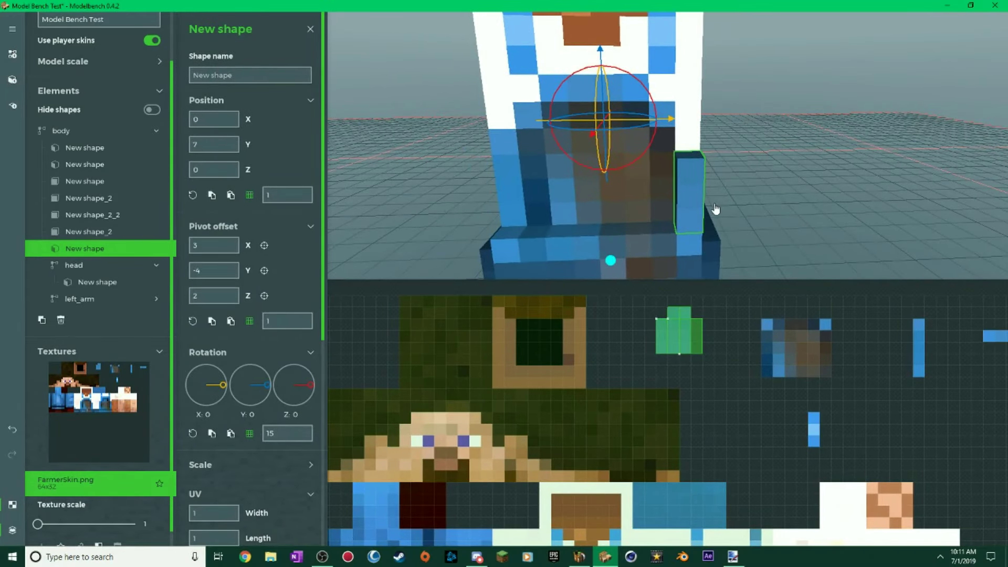
Examine from several angles how the blue block lines up with the torso's side edge and the waist band.
{"action": "mouse_move", "coordinate": [715, 212]}
{"action": "left_mouse_down"}
{"action": "mouse_move", "coordinate": [741, 234]}
{"action": "mouse_move", "coordinate": [721, 229]}
{"action": "left_mouse_up"}
{"action": "middle_click_drag", "start_coordinate": [716, 234], "coordinate": [714, 205]}
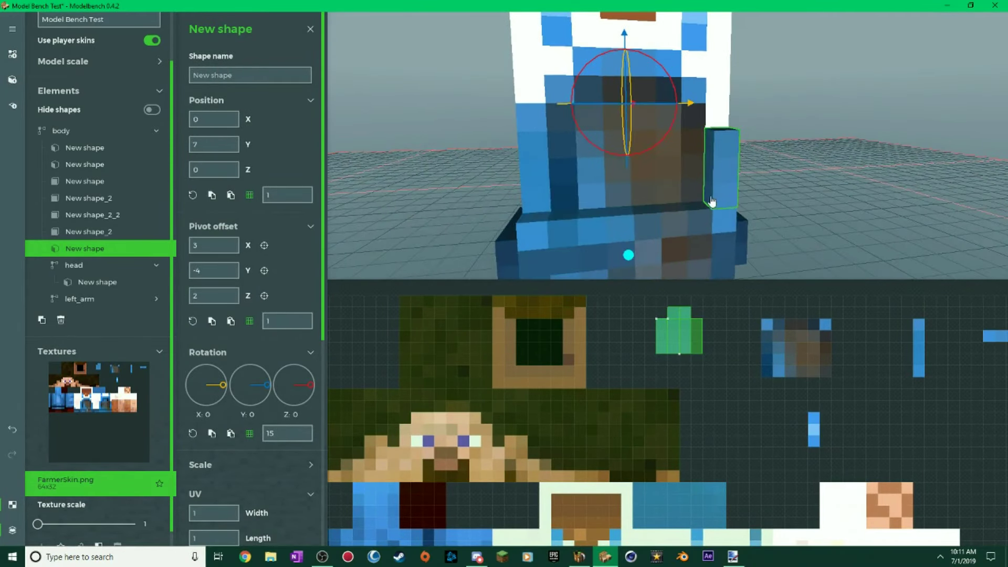
{"action": "middle_click_drag", "start_coordinate": [834, 112], "coordinate": [798, 114]}
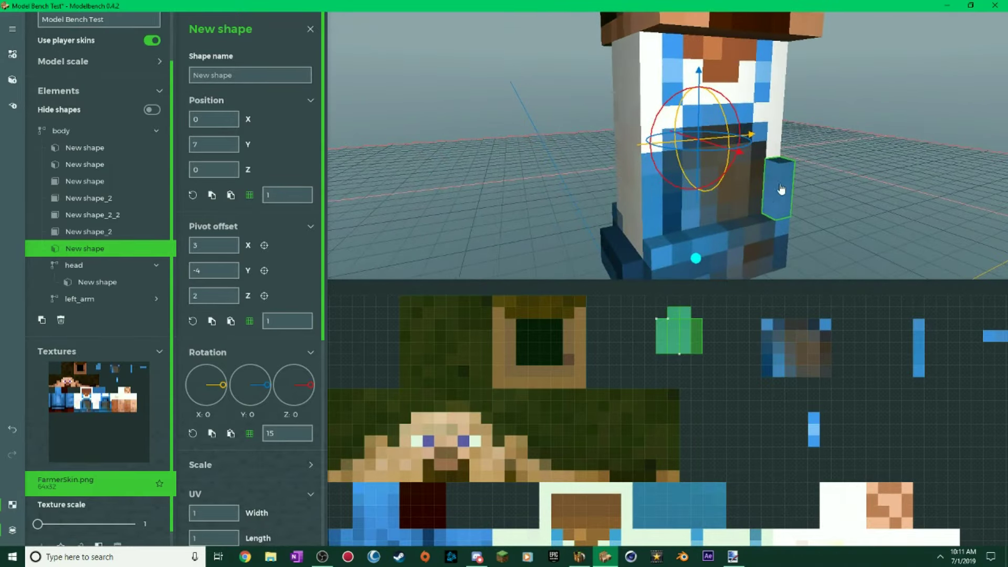
{"action": "left_click", "coordinate": [796, 194]}
{"action": "mouse_move", "coordinate": [795, 195]}
{"action": "left_mouse_down"}
{"action": "mouse_move", "coordinate": [714, 197]}
{"action": "mouse_move", "coordinate": [830, 192]}
{"action": "mouse_move", "coordinate": [811, 191]}
{"action": "left_mouse_up"}
{"action": "left_click_drag", "start_coordinate": [625, 120], "coordinate": [562, 115]}
{"action": "scroll", "coordinate": [613, 124], "scroll_direction": "up", "scroll_amount": 5}
{"action": "left_click", "coordinate": [600, 210]}
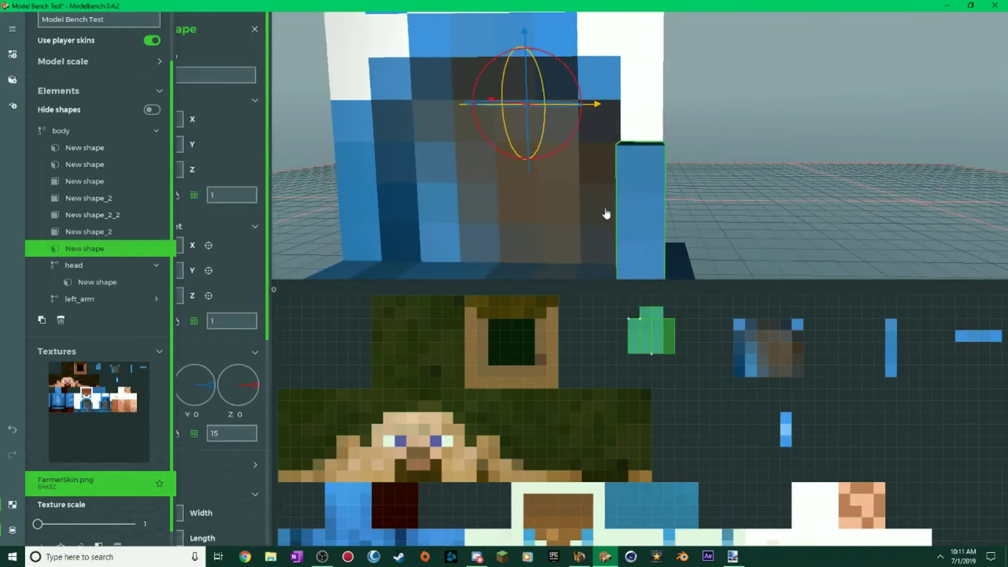
{"action": "scroll", "coordinate": [679, 207], "scroll_direction": "down", "scroll_amount": 4}
{"action": "mouse_move", "coordinate": [679, 207]}
{"action": "left_mouse_down"}
{"action": "mouse_move", "coordinate": [730, 226]}
{"action": "mouse_move", "coordinate": [679, 207]}
{"action": "left_mouse_up"}
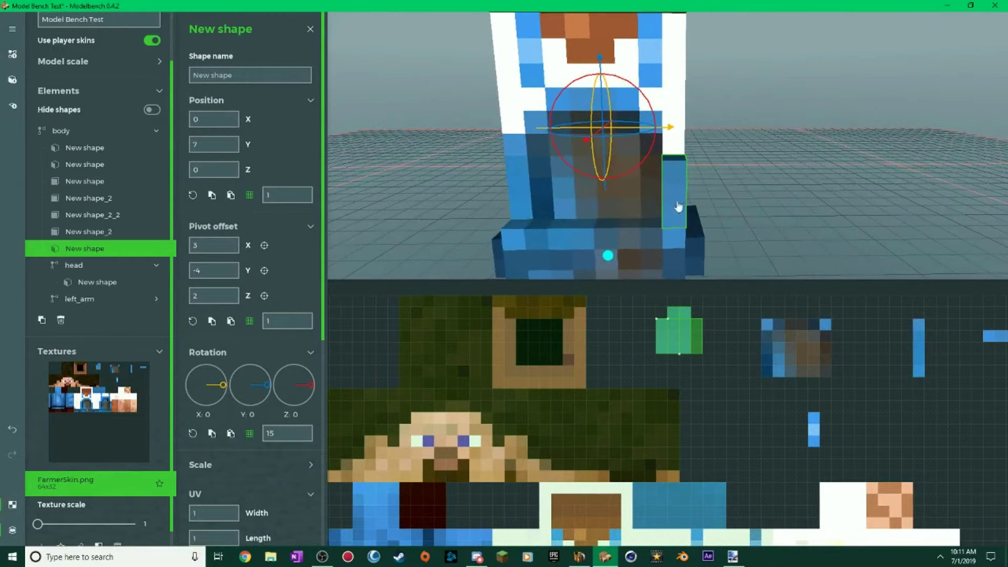
{"action": "mouse_move", "coordinate": [414, 163]}
{"action": "left_mouse_down"}
{"action": "mouse_move", "coordinate": [375, 173]}
{"action": "mouse_move", "coordinate": [424, 158]}
{"action": "left_mouse_up"}
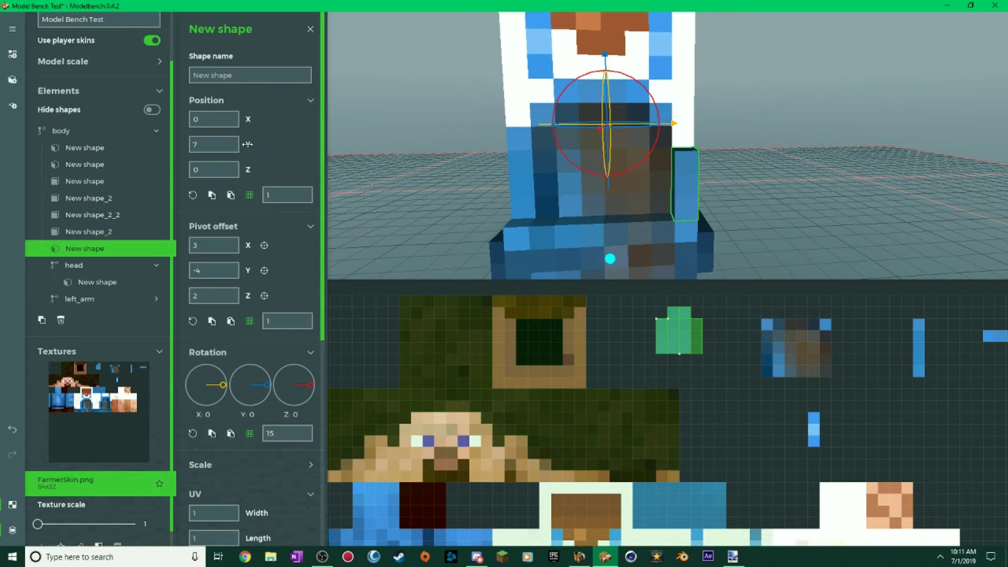
Set the blue block's Y position to 0 and its Y pivot offset to 3.
{"action": "scroll", "coordinate": [463, 141], "scroll_direction": "down", "scroll_amount": 3}
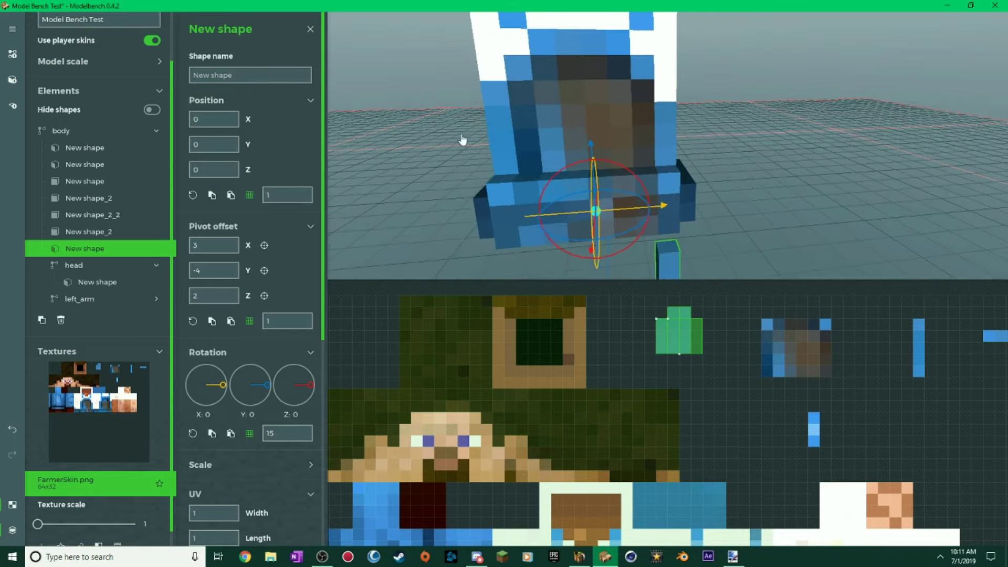
{"action": "left_click_drag", "start_coordinate": [464, 142], "coordinate": [430, 138]}
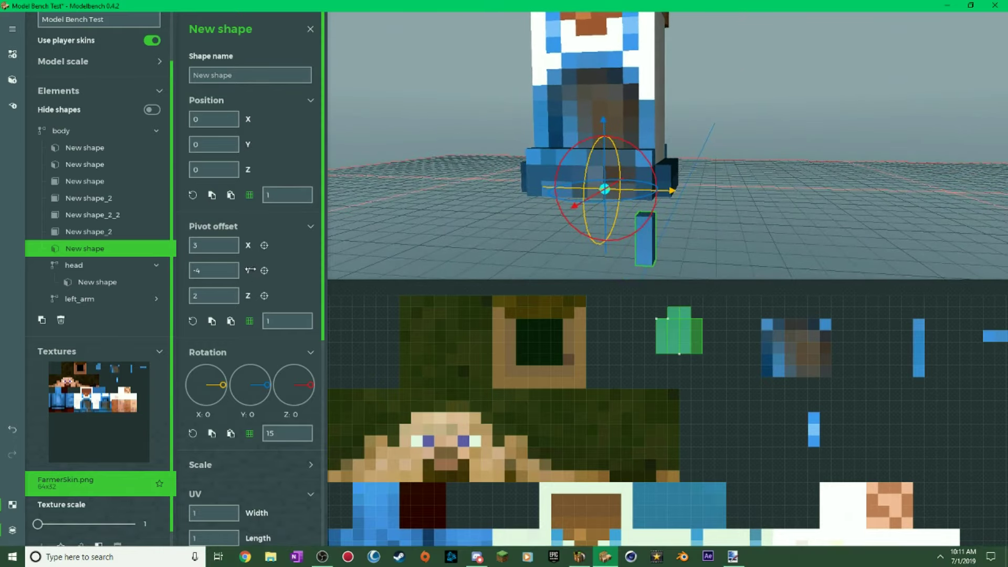
{"action": "left_click_drag", "start_coordinate": [317, 263], "coordinate": [322, 262]}
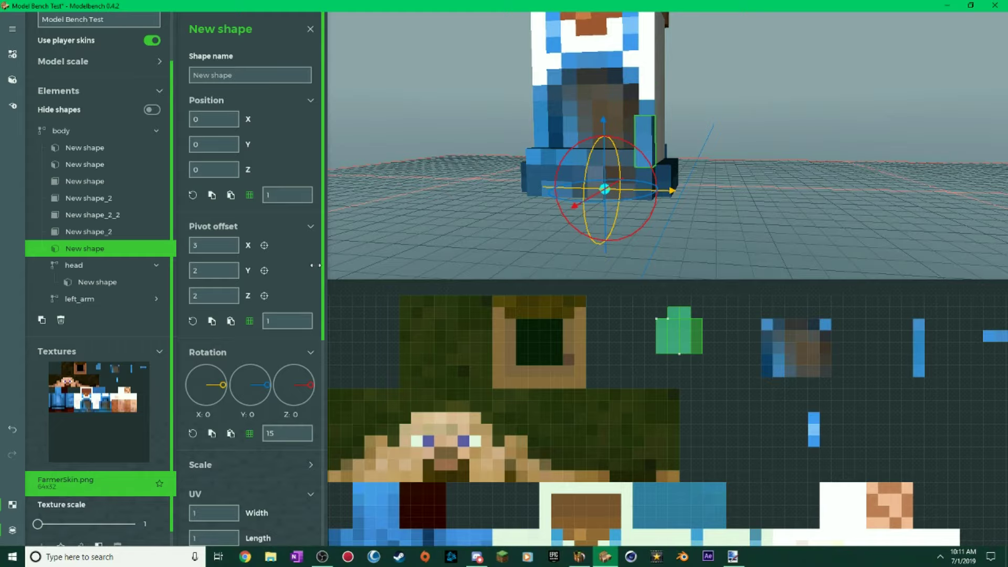
Inspect the repositioned blue block against the torso's front corner and the overalls pattern from the front and side.
{"action": "left_click_drag", "start_coordinate": [793, 199], "coordinate": [751, 210]}
{"action": "scroll", "coordinate": [754, 187], "scroll_direction": "up", "scroll_amount": 1}
{"action": "scroll", "coordinate": [719, 195], "scroll_direction": "down", "scroll_amount": 1}
{"action": "left_click_drag", "start_coordinate": [820, 182], "coordinate": [805, 179]}
{"action": "scroll", "coordinate": [805, 179], "scroll_direction": "up", "scroll_amount": 1}
{"action": "middle_click_drag", "start_coordinate": [805, 178], "coordinate": [777, 158]}
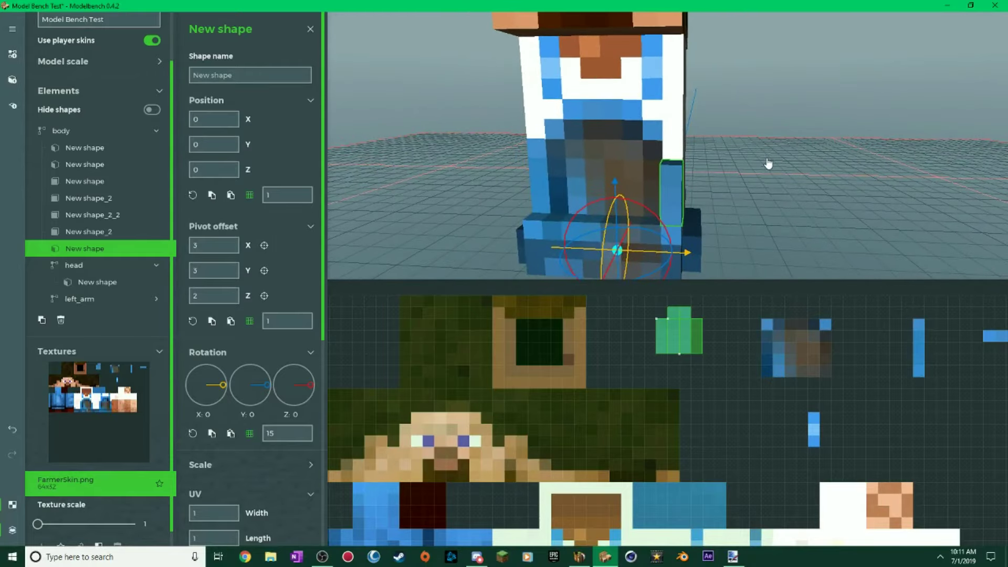
{"action": "mouse_move", "coordinate": [722, 180]}
{"action": "middle_mouse_down"}
{"action": "mouse_move", "coordinate": [661, 176]}
{"action": "mouse_move", "coordinate": [745, 187]}
{"action": "mouse_move", "coordinate": [731, 190]}
{"action": "middle_mouse_up"}
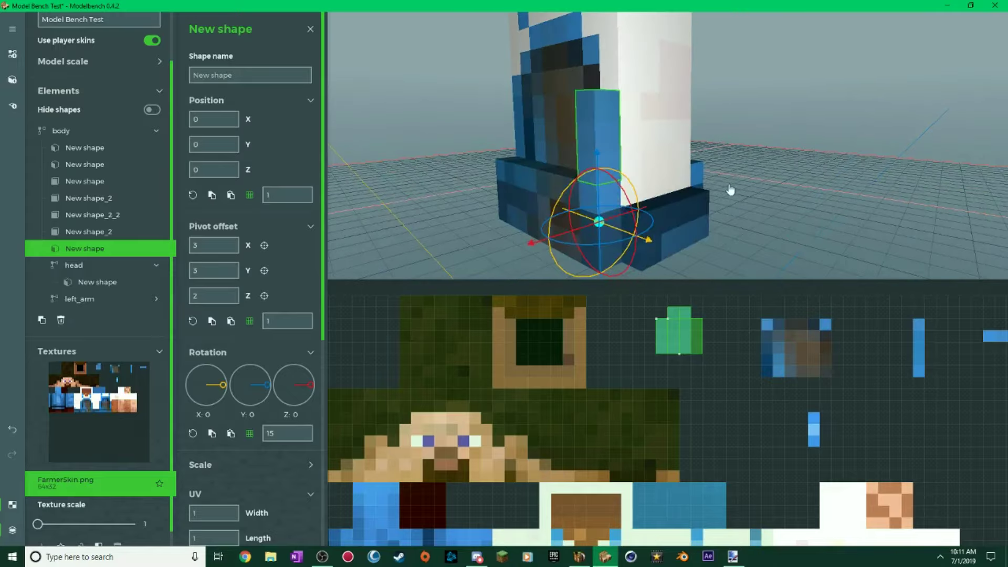
{"action": "middle_click_drag", "start_coordinate": [609, 118], "coordinate": [713, 152]}
{"action": "scroll", "coordinate": [713, 151], "scroll_direction": "up", "scroll_amount": 3}
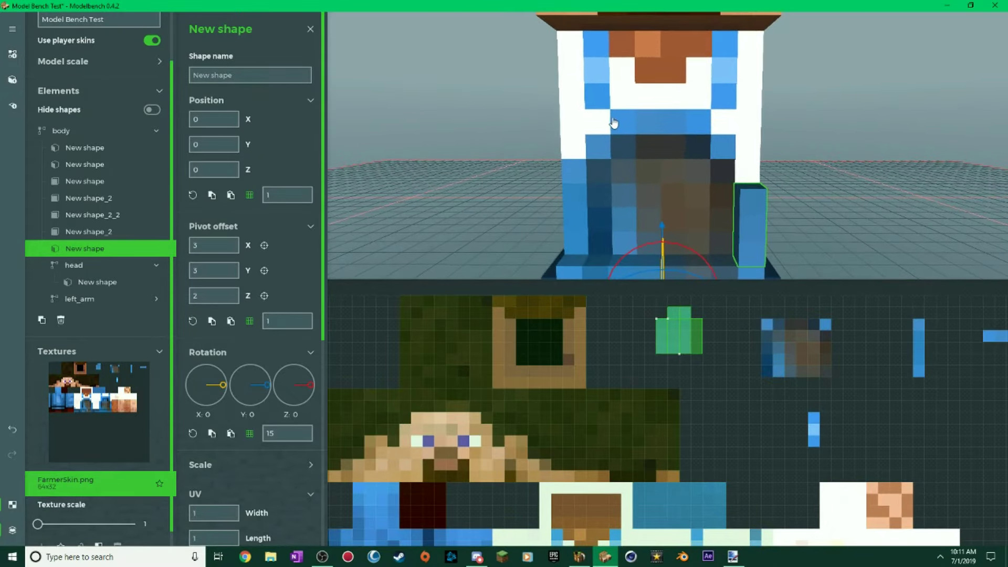
{"action": "middle_click_drag", "start_coordinate": [738, 184], "coordinate": [730, 209]}
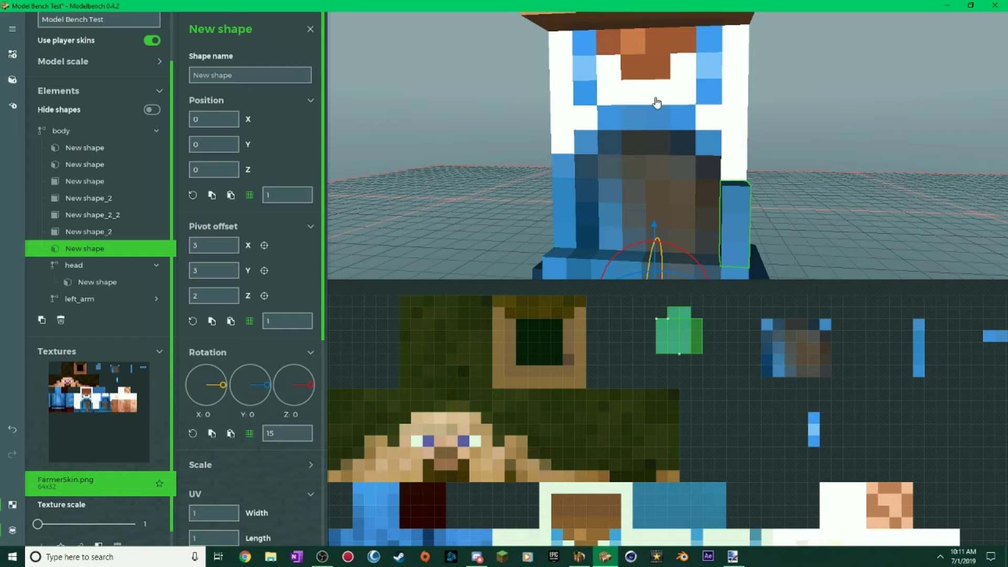
Switch to paint.net and copy the 1 by 5 pixel dark blue column of the overalls front into a blank area.
{"action": "left_click", "coordinate": [735, 559]}
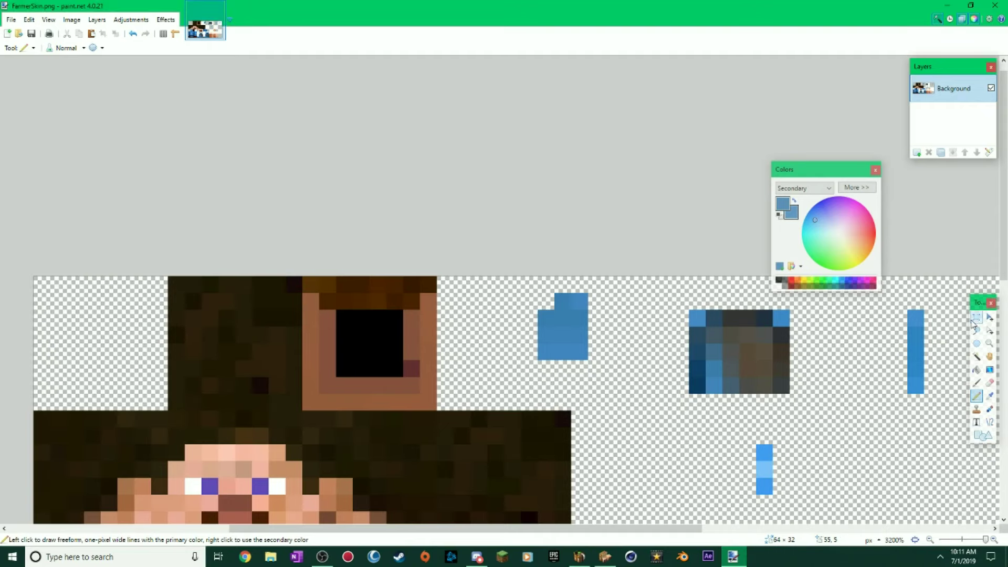
{"action": "left_click", "coordinate": [977, 319]}
{"action": "mouse_move", "coordinate": [757, 5]}
{"action": "left_mouse_down"}
{"action": "mouse_move", "coordinate": [623, 313]}
{"action": "mouse_move", "coordinate": [806, 1]}
{"action": "left_mouse_up"}
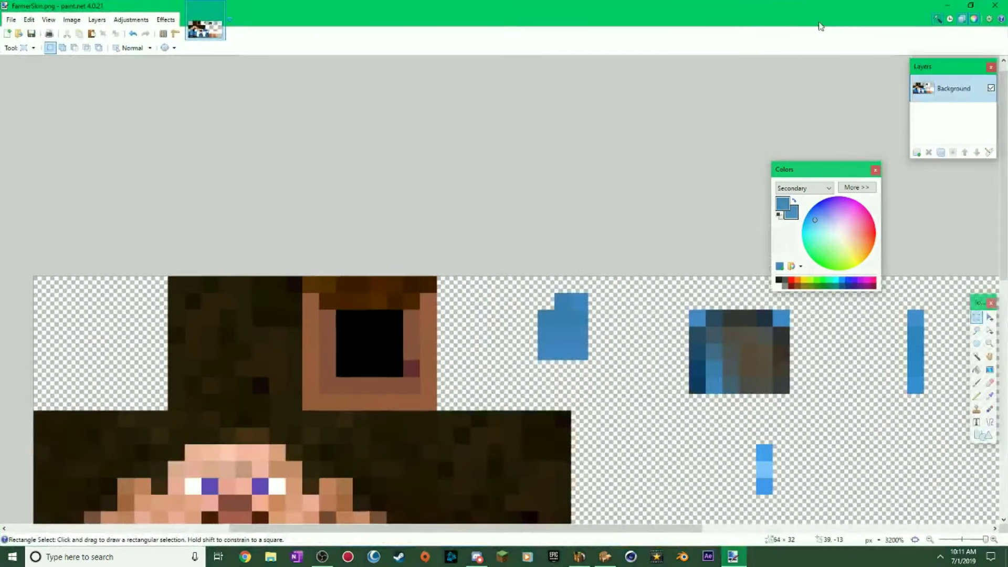
{"action": "left_click", "coordinate": [945, 6]}
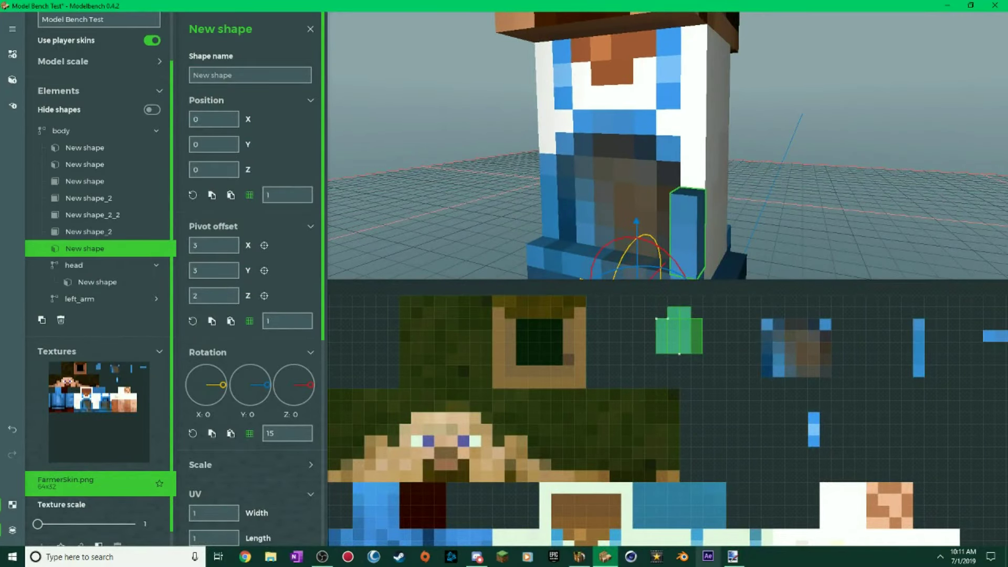
{"action": "left_click", "coordinate": [733, 556]}
{"action": "left_click_drag", "start_coordinate": [635, 6], "coordinate": [598, 1]}
{"action": "scroll", "coordinate": [604, 142], "scroll_direction": "down", "scroll_amount": 4}
{"action": "scroll", "coordinate": [384, 367], "scroll_direction": "down", "scroll_amount": 3}
{"action": "left_click_drag", "start_coordinate": [289, 296], "coordinate": [300, 375]}
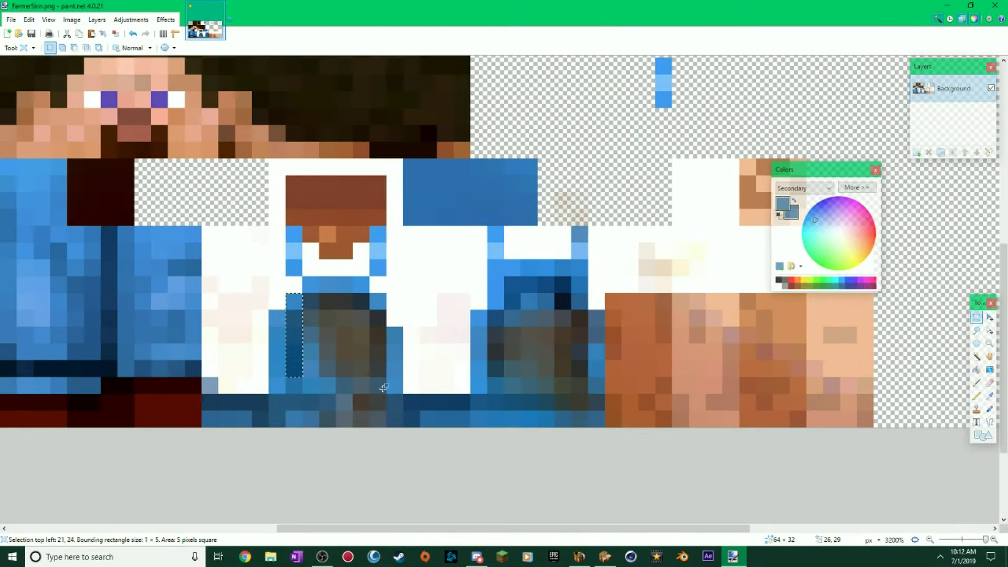
{"action": "scroll", "coordinate": [384, 367], "scroll_direction": "up", "scroll_amount": 5}
{"action": "key", "text": "ctrl+v"}
Separate the overalls' centre section and its dark brown column into their own pieces in blank areas of the skin texture.
{"action": "left_click", "coordinate": [977, 318]}
{"action": "scroll", "coordinate": [420, 294], "scroll_direction": "down", "scroll_amount": 6}
{"action": "left_click_drag", "start_coordinate": [355, 226], "coordinate": [412, 328]}
{"action": "key", "text": "ctrl+v"}
{"action": "left_click", "coordinate": [977, 318]}
{"action": "left_click_drag", "start_coordinate": [356, 292], "coordinate": [405, 364]}
{"action": "key", "text": "ctrl+v"}
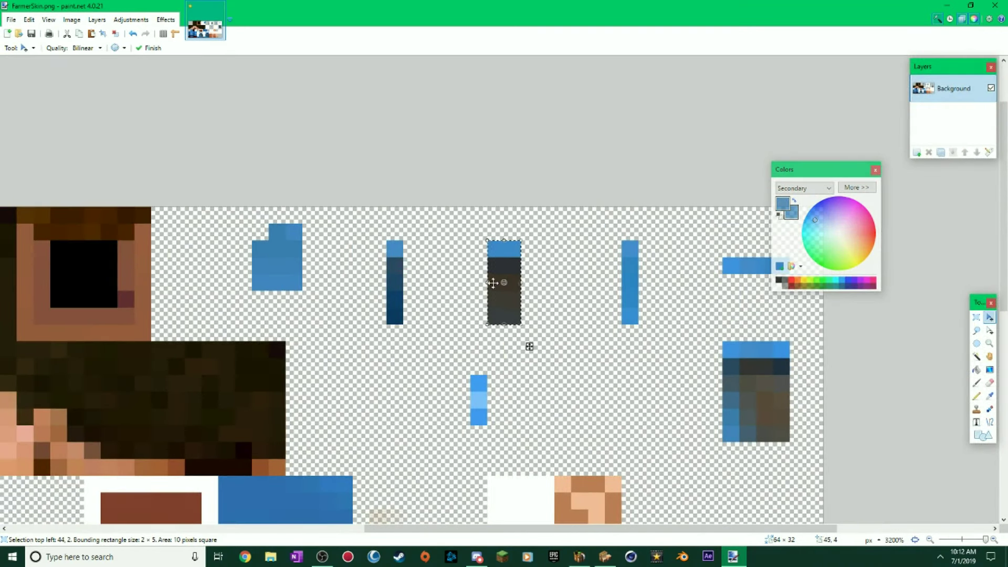
Widen the dark brown piece to three pixels and add a blue top-face pixel and a dark bottom-face pixel above it.
{"action": "left_click_drag", "start_coordinate": [487, 282], "coordinate": [472, 282]}
{"action": "key", "text": "k"}
{"action": "left_click", "coordinate": [496, 232]}
{"action": "right_click", "coordinate": [512, 232]}
Widen the dark blue strip to three pixels and add top-face and bottom-face pixels above it.
{"action": "left_click_drag", "start_coordinate": [395, 318], "coordinate": [394, 248]}
{"action": "mouse_move", "coordinate": [403, 283]}
{"action": "left_mouse_down"}
{"action": "mouse_move", "coordinate": [420, 282]}
{"action": "mouse_move", "coordinate": [371, 282]}
{"action": "left_mouse_up"}
{"action": "key", "text": "k"}
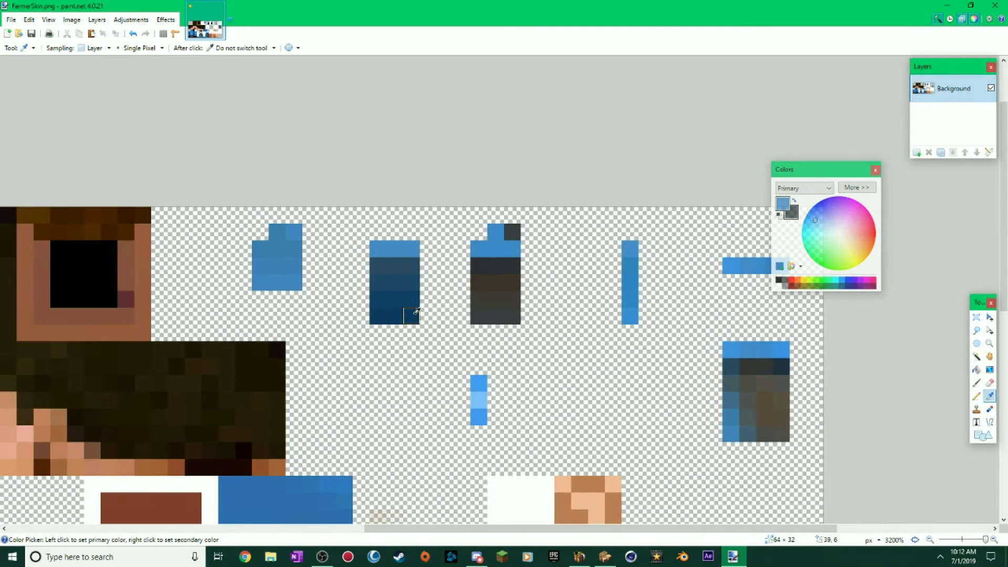
{"action": "right_click", "coordinate": [412, 316]}
{"action": "left_click", "coordinate": [395, 232]}
{"action": "right_click", "coordinate": [412, 232]}
Touch up the side columns and face pixels of the dark brown strip using its own sampled colors.
{"action": "left_click_drag", "start_coordinate": [495, 229], "coordinate": [495, 300]}
{"action": "mouse_move", "coordinate": [504, 266]}
{"action": "left_mouse_down"}
{"action": "mouse_move", "coordinate": [521, 266]}
{"action": "mouse_move", "coordinate": [471, 266]}
{"action": "left_mouse_up"}
{"action": "right_click", "coordinate": [511, 298]}
{"action": "right_click", "coordinate": [513, 216]}
Extend the remaining blue strip pieces with matching side columns and face pixels for use on 3D blocks.
{"action": "key", "text": "s"}
{"action": "key", "text": "m"}
{"action": "mouse_move", "coordinate": [344, 366]}
{"action": "left_mouse_down"}
{"action": "mouse_move", "coordinate": [345, 401]}
{"action": "mouse_move", "coordinate": [369, 383]}
{"action": "left_mouse_up"}
{"action": "left_click_drag", "start_coordinate": [336, 384], "coordinate": [319, 383]}
{"action": "key", "text": "s"}
{"action": "left_click", "coordinate": [344, 367]}
{"action": "left_click_drag", "start_coordinate": [344, 350], "coordinate": [361, 350]}
Try moving a selected texture piece to another blank area, undo the move, and save the skin texture.
{"action": "key", "text": "s"}
{"action": "left_click_drag", "start_coordinate": [597, 333], "coordinate": [596, 417]}
{"action": "key", "text": "m"}
{"action": "mouse_move", "coordinate": [588, 375]}
{"action": "left_mouse_down"}
{"action": "mouse_move", "coordinate": [571, 375]}
{"action": "mouse_move", "coordinate": [745, 356]}
{"action": "left_mouse_up"}
{"action": "key", "text": "ctrl+z"}
{"action": "key", "text": "ctrl+z"}
{"action": "key", "text": "s"}
{"action": "key", "text": "ctrl+s"}
Switch to Modelbench, duplicate the blue side block twice, and map the second copy onto the dark brown strip with X pivot offset 2.
{"action": "left_click", "coordinate": [605, 557]}
{"action": "left_click", "coordinate": [41, 303]}
{"action": "scroll", "coordinate": [683, 199], "scroll_direction": "up", "scroll_amount": 2}
{"action": "left_click_drag", "start_coordinate": [745, 373], "coordinate": [745, 396]}
{"action": "left_click_drag", "start_coordinate": [755, 274], "coordinate": [724, 262]}
{"action": "left_click", "coordinate": [42, 320]}
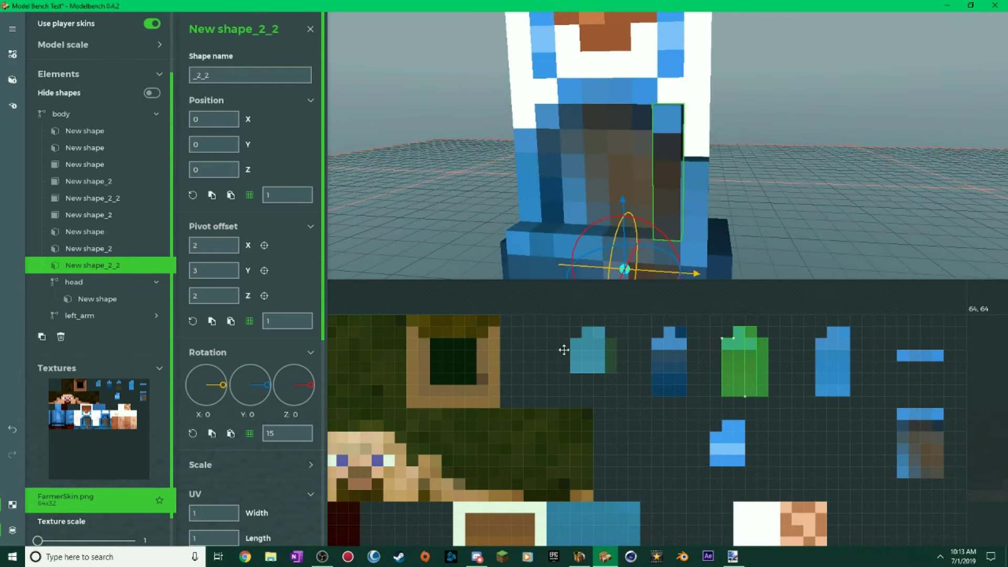
{"action": "left_click_drag", "start_coordinate": [412, 267], "coordinate": [525, 252]}
Switch to paint.net, copy the overalls' narrow side column, and paste it among the separated texture pieces.
{"action": "left_click", "coordinate": [733, 556]}
{"action": "middle_click_drag", "start_coordinate": [367, 394], "coordinate": [568, 137]}
{"action": "left_click", "coordinate": [605, 557]}
{"action": "left_click", "coordinate": [732, 557]}
{"action": "left_click_drag", "start_coordinate": [160, 362], "coordinate": [160, 429]}
{"action": "key", "text": "ctrl+c"}
{"action": "scroll", "coordinate": [161, 381], "scroll_direction": "up", "scroll_amount": 3}
{"action": "key", "text": "ctrl+v"}
{"action": "left_click", "coordinate": [605, 557]}
Delete the bottom pixel row of the plain blue side strip and save the skin texture.
{"action": "left_click", "coordinate": [733, 557]}
{"action": "left_click_drag", "start_coordinate": [663, 248], "coordinate": [734, 267]}
{"action": "key", "text": "Delete"}
{"action": "left_click", "coordinate": [976, 396]}
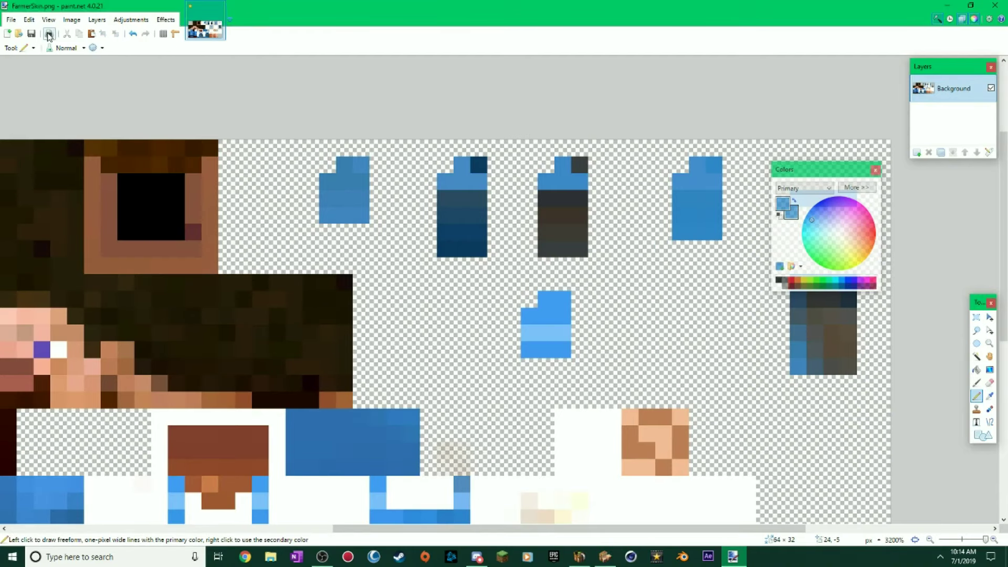
{"action": "left_click", "coordinate": [32, 33]}
Switch to Modelbench, refresh FarmerSkin.png, and duplicate a block with its UV moved onto the plain blue side strip.
{"action": "left_click", "coordinate": [605, 556]}
{"action": "left_click", "coordinate": [80, 527]}
{"action": "left_click", "coordinate": [42, 303]}
{"action": "left_click_drag", "start_coordinate": [617, 388], "coordinate": [780, 389]}
Make two shoulder strap blocks mapped onto the light blue strap texture at Y pivot offset 9, setting the second's X pivot offset to -3.
{"action": "left_click_drag", "start_coordinate": [776, 400], "coordinate": [666, 455]}
{"action": "scroll", "coordinate": [630, 173], "scroll_direction": "up", "scroll_amount": 3}
{"action": "left_click", "coordinate": [45, 320]}
{"action": "left_click", "coordinate": [42, 336]}
{"action": "left_click_drag", "start_coordinate": [671, 481], "coordinate": [670, 470]}
{"action": "scroll", "coordinate": [635, 179], "scroll_direction": "down", "scroll_amount": 3}
{"action": "left_click_drag", "start_coordinate": [635, 179], "coordinate": [627, 157]}
{"action": "left_click_drag", "start_coordinate": [248, 270], "coordinate": [247, 245]}
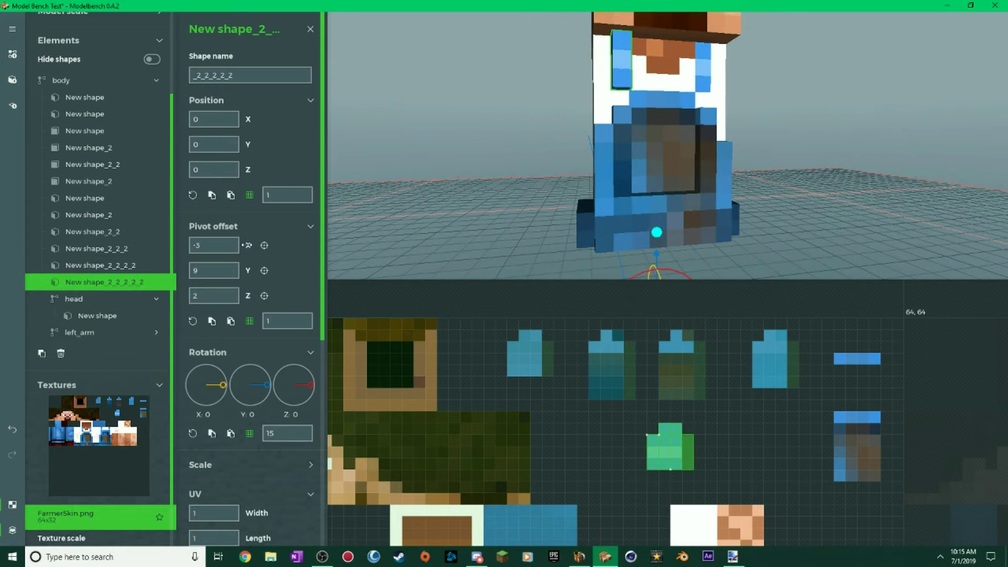
Duplicate the dark brown block as a centre panel with UV width 4 and X pivot offset -2, mapped onto the overalls' centre piece.
{"action": "scroll", "coordinate": [677, 153], "scroll_direction": "up", "scroll_amount": 3}
{"action": "left_click_drag", "start_coordinate": [724, 150], "coordinate": [683, 134]}
{"action": "left_click", "coordinate": [674, 135]}
{"action": "left_click", "coordinate": [733, 557]}
{"action": "left_click", "coordinate": [604, 556]}
{"action": "scroll", "coordinate": [92, 446], "scroll_direction": "down", "scroll_amount": 2}
{"action": "left_click", "coordinate": [42, 303]}
{"action": "left_click_drag", "start_coordinate": [670, 349], "coordinate": [844, 419]}
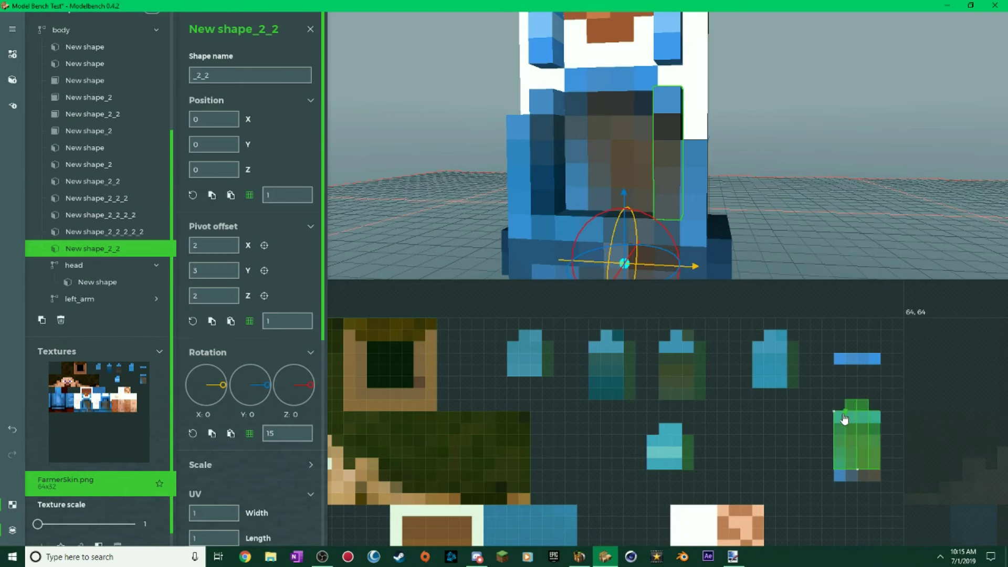
{"action": "key", "text": "alt+Tab"}
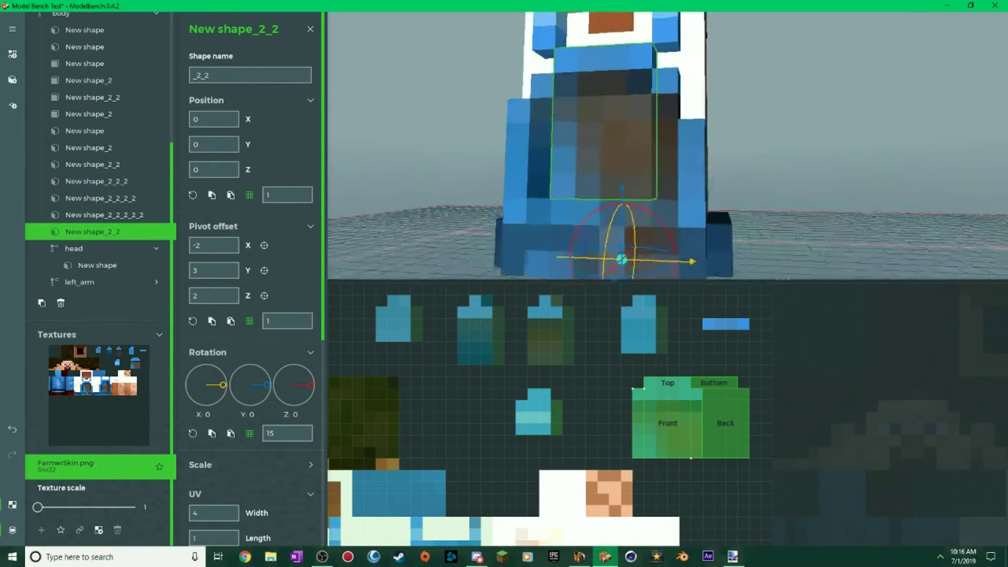
Inspect the raised overalls blocks on the torso from the side and front.
{"action": "left_click", "coordinate": [441, 120]}
{"action": "left_click_drag", "start_coordinate": [441, 120], "coordinate": [593, 132]}
{"action": "scroll", "coordinate": [582, 125], "scroll_direction": "up", "scroll_amount": 2}
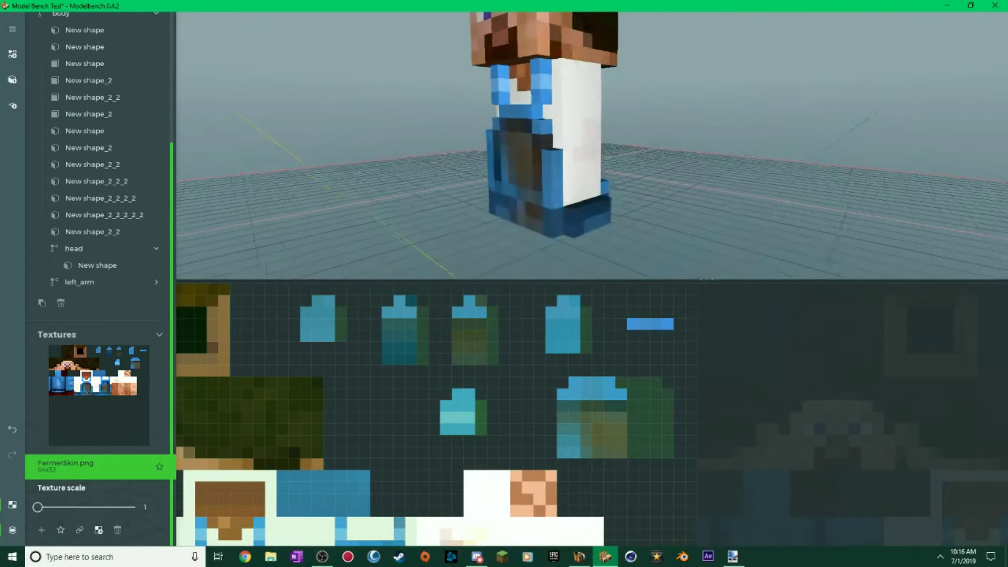
{"action": "key", "text": "w"}
{"action": "right_click_drag", "start_coordinate": [830, 126], "coordinate": [829, 126]}
{"action": "mouse_move", "coordinate": [743, 161]}
{"action": "left_mouse_down"}
{"action": "mouse_move", "coordinate": [766, 171]}
{"action": "mouse_move", "coordinate": [743, 161]}
{"action": "left_mouse_up"}
{"action": "scroll", "coordinate": [743, 161], "scroll_direction": "down", "scroll_amount": 3}
{"action": "left_click_drag", "start_coordinate": [673, 193], "coordinate": [525, 202]}
{"action": "left_click_drag", "start_coordinate": [622, 189], "coordinate": [530, 170]}
{"action": "scroll", "coordinate": [622, 189], "scroll_direction": "up", "scroll_amount": 3}
Try widening the plain blue side block at X pivot offset -4 to a UV width of 2.
{"action": "left_click", "coordinate": [546, 196]}
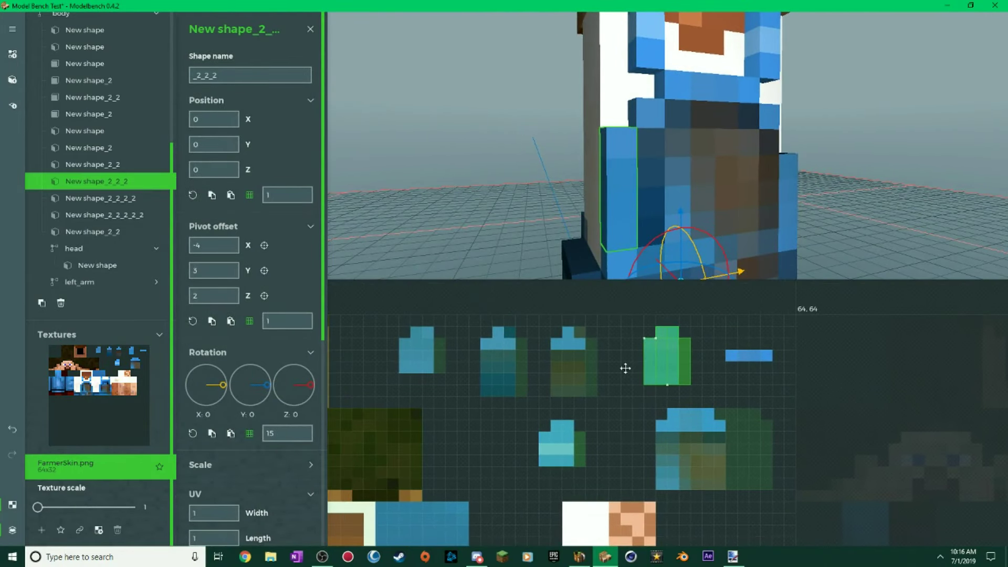
{"action": "left_click_drag", "start_coordinate": [701, 238], "coordinate": [715, 243]}
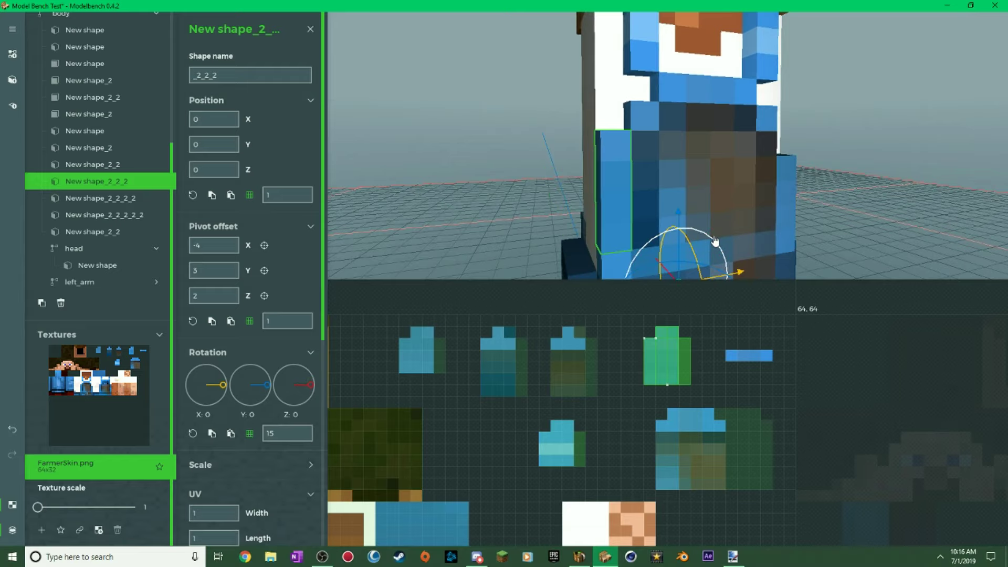
{"action": "scroll", "coordinate": [676, 372], "scroll_direction": "up", "scroll_amount": 2}
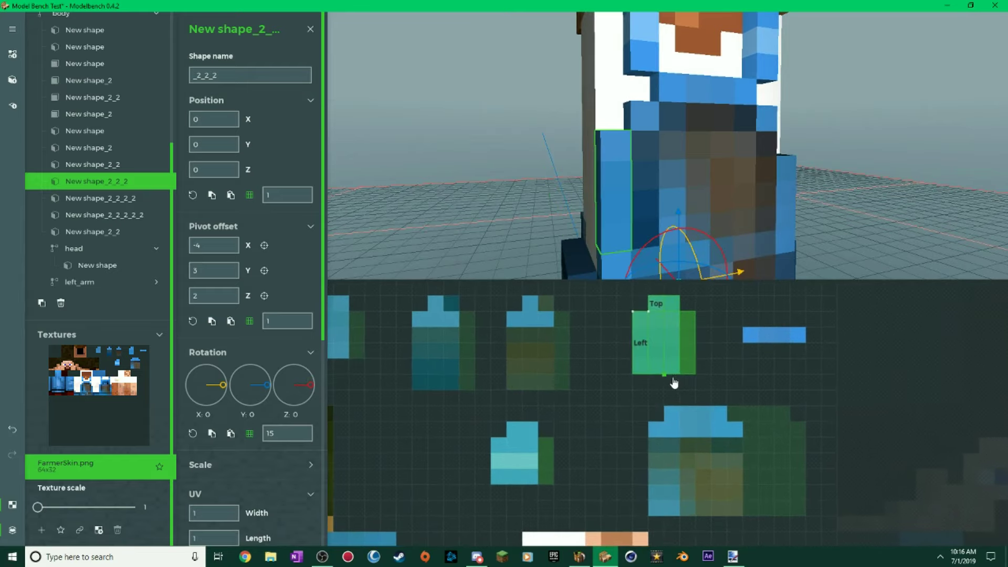
{"action": "left_click_drag", "start_coordinate": [672, 383], "coordinate": [688, 382]}
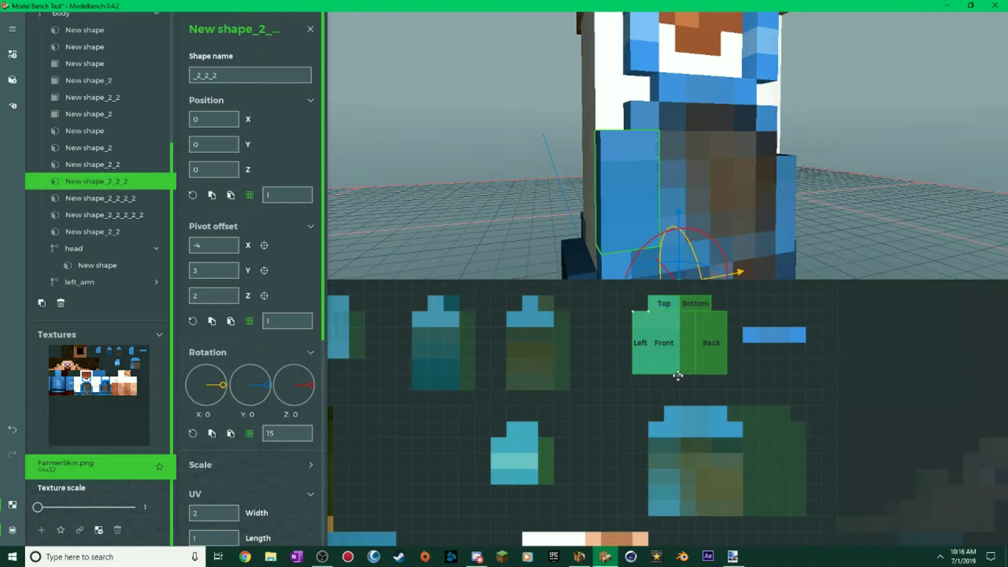
{"action": "left_click_drag", "start_coordinate": [681, 382], "coordinate": [667, 383]}
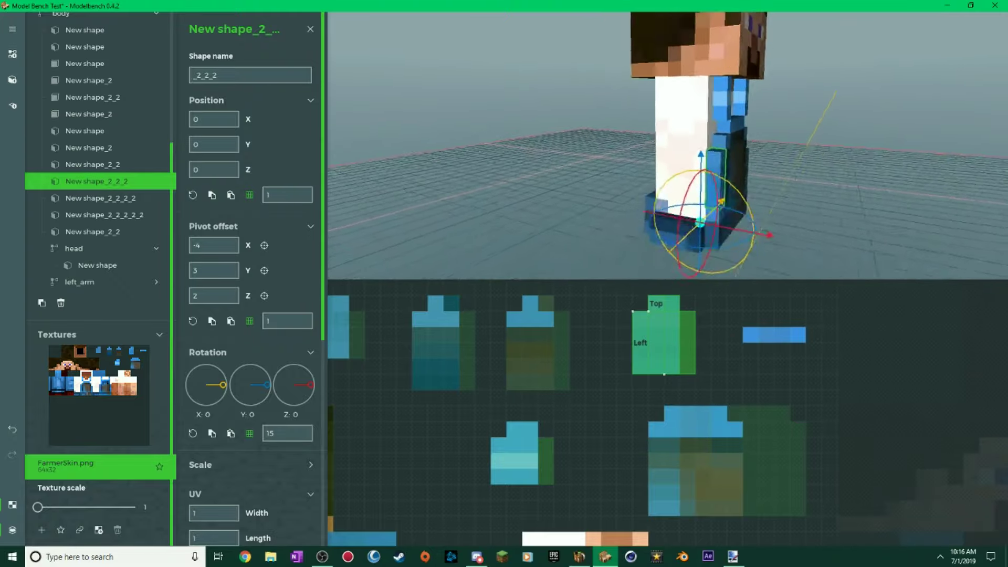
Examine the stepped overalls blocks, waist band and straps from both sides of the torso.
{"action": "middle_click_drag", "start_coordinate": [789, 212], "coordinate": [756, 210]}
{"action": "left_click", "coordinate": [795, 187]}
{"action": "left_click_drag", "start_coordinate": [794, 187], "coordinate": [661, 150]}
{"action": "scroll", "coordinate": [708, 181], "scroll_direction": "up", "scroll_amount": 5}
{"action": "scroll", "coordinate": [751, 181], "scroll_direction": "down", "scroll_amount": 5}
{"action": "left_click_drag", "start_coordinate": [788, 152], "coordinate": [845, 199]}
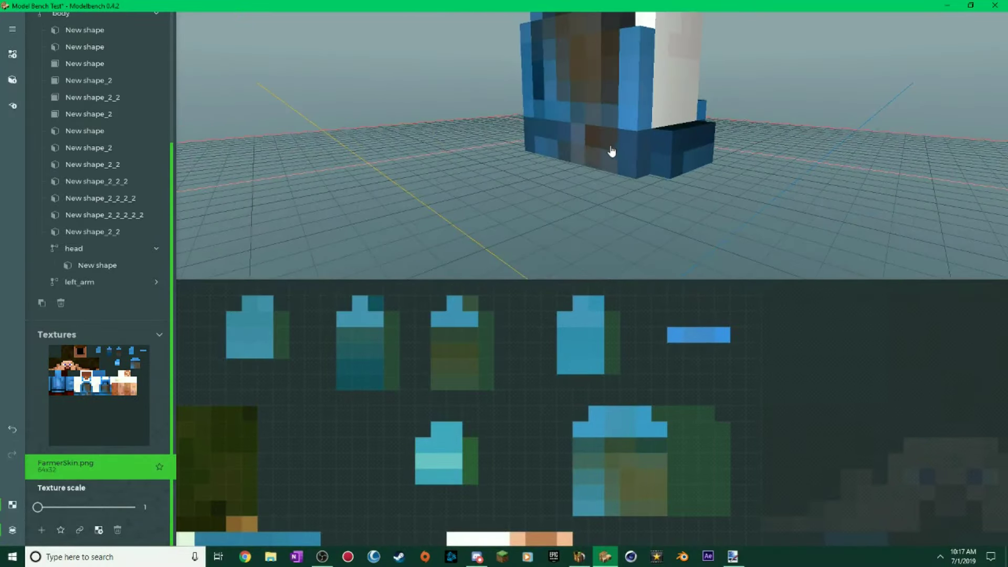
{"action": "left_click_drag", "start_coordinate": [777, 184], "coordinate": [840, 186]}
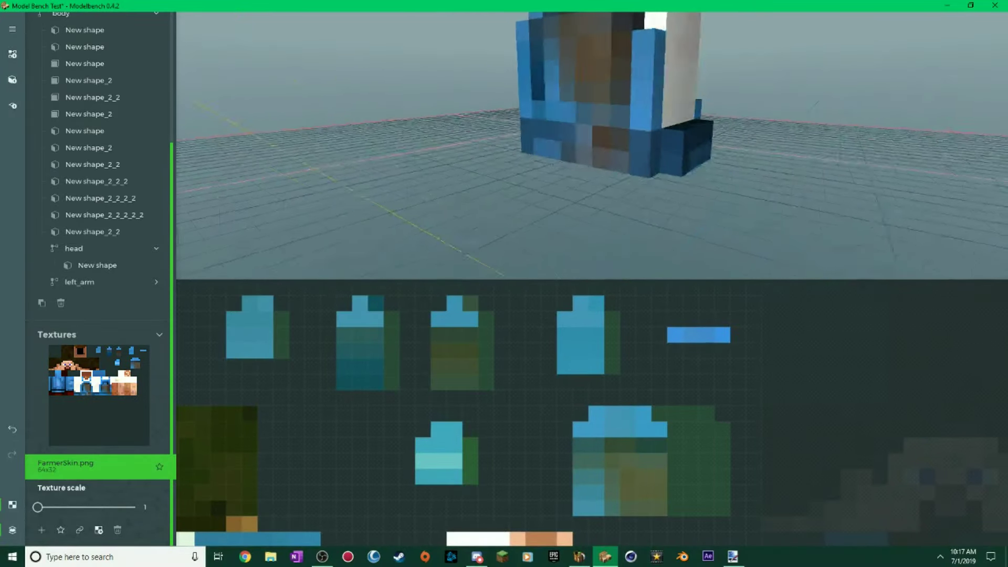
{"action": "left_click_drag", "start_coordinate": [735, 152], "coordinate": [473, 168]}
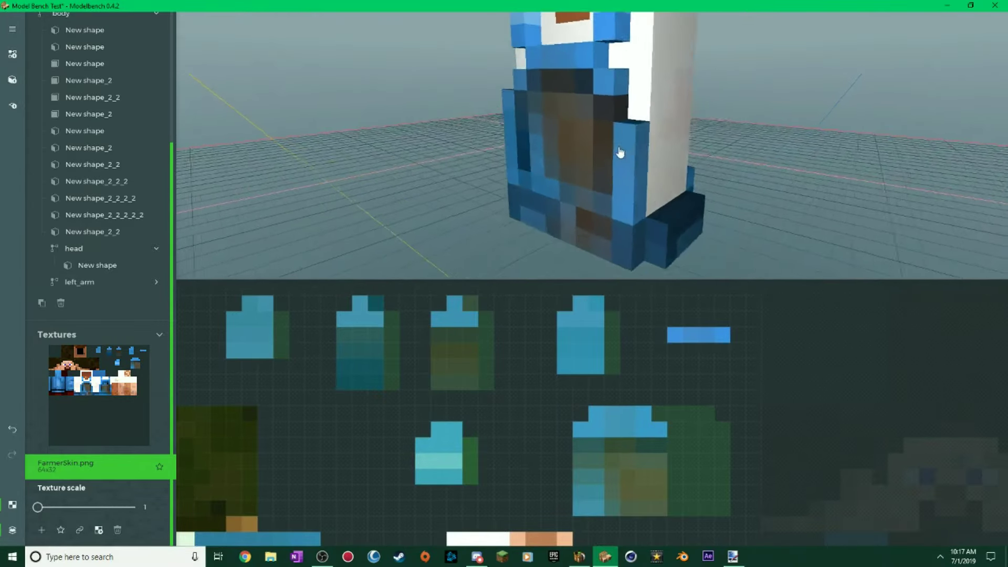
{"action": "left_click_drag", "start_coordinate": [621, 152], "coordinate": [564, 150]}
{"action": "scroll", "coordinate": [624, 126], "scroll_direction": "down", "scroll_amount": 3}
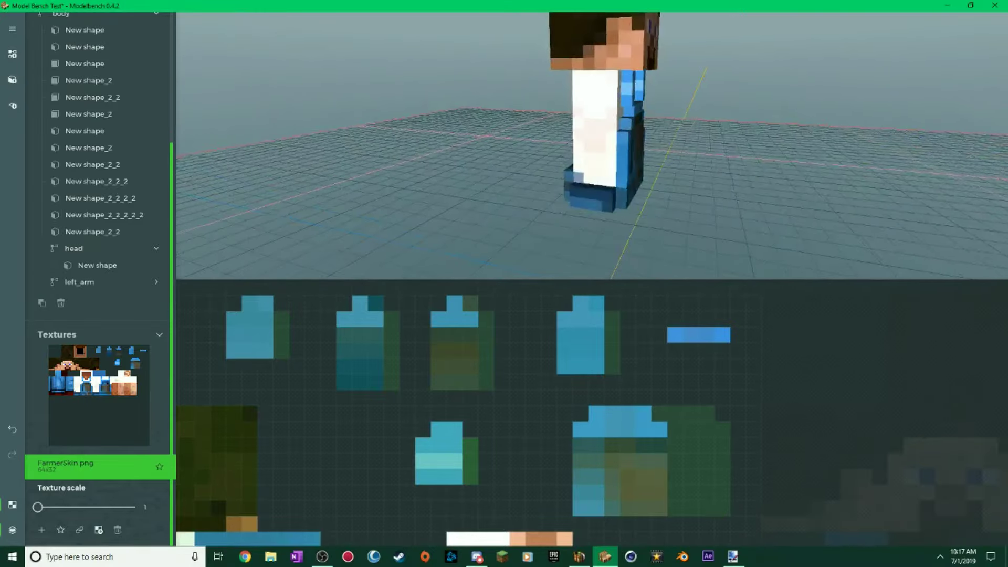
{"action": "middle_click_drag", "start_coordinate": [629, 125], "coordinate": [588, 131]}
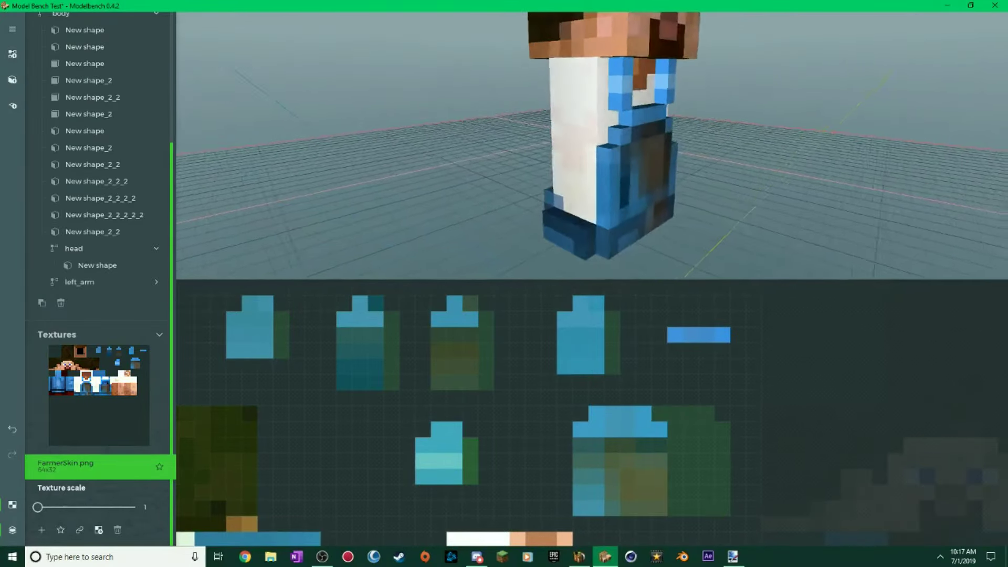
{"action": "left_click_drag", "start_coordinate": [614, 147], "coordinate": [678, 144]}
{"action": "left_click_drag", "start_coordinate": [614, 149], "coordinate": [714, 134]}
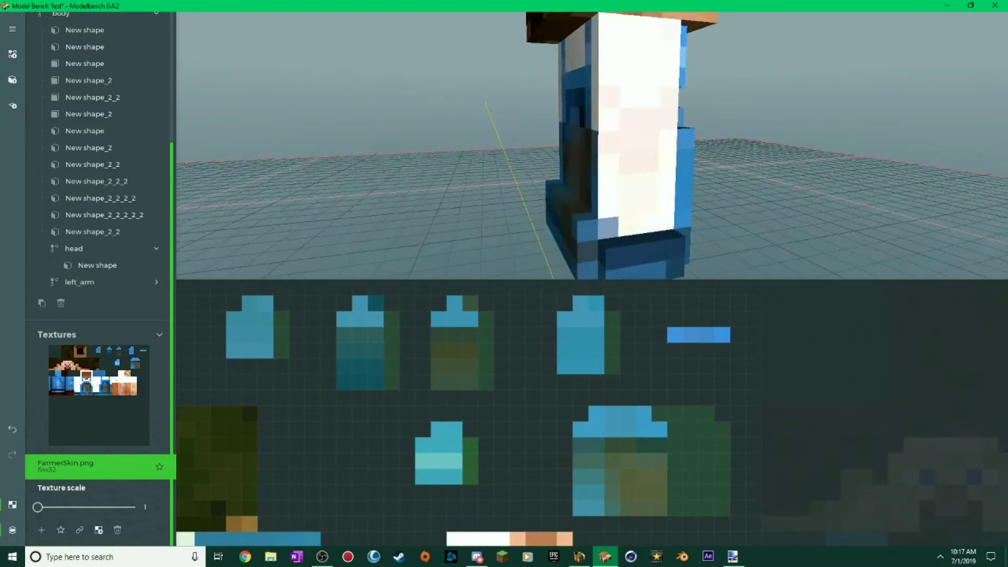
Examine the overalls' centre panel, its texture layout, and how far it stands out beside the neighbouring blocks.
{"action": "left_click_drag", "start_coordinate": [627, 443], "coordinate": [618, 342]}
{"action": "scroll", "coordinate": [633, 393], "scroll_direction": "down", "scroll_amount": 3}
{"action": "middle_click_drag", "start_coordinate": [617, 343], "coordinate": [601, 276]}
{"action": "left_click_drag", "start_coordinate": [599, 137], "coordinate": [654, 183]}
{"action": "scroll", "coordinate": [649, 139], "scroll_direction": "up", "scroll_amount": 4}
{"action": "scroll", "coordinate": [649, 139], "scroll_direction": "down", "scroll_amount": 3}
{"action": "scroll", "coordinate": [638, 178], "scroll_direction": "up", "scroll_amount": 3}
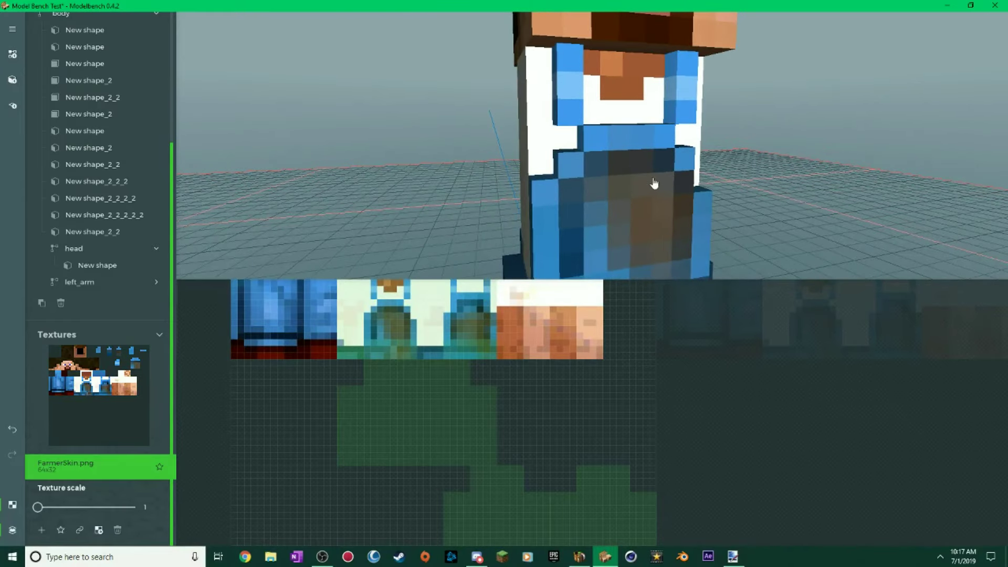
{"action": "left_click", "coordinate": [654, 184]}
{"action": "mouse_move", "coordinate": [698, 132]}
{"action": "left_mouse_down"}
{"action": "mouse_move", "coordinate": [710, 162]}
{"action": "mouse_move", "coordinate": [699, 134]}
{"action": "mouse_move", "coordinate": [699, 148]}
{"action": "left_mouse_up"}
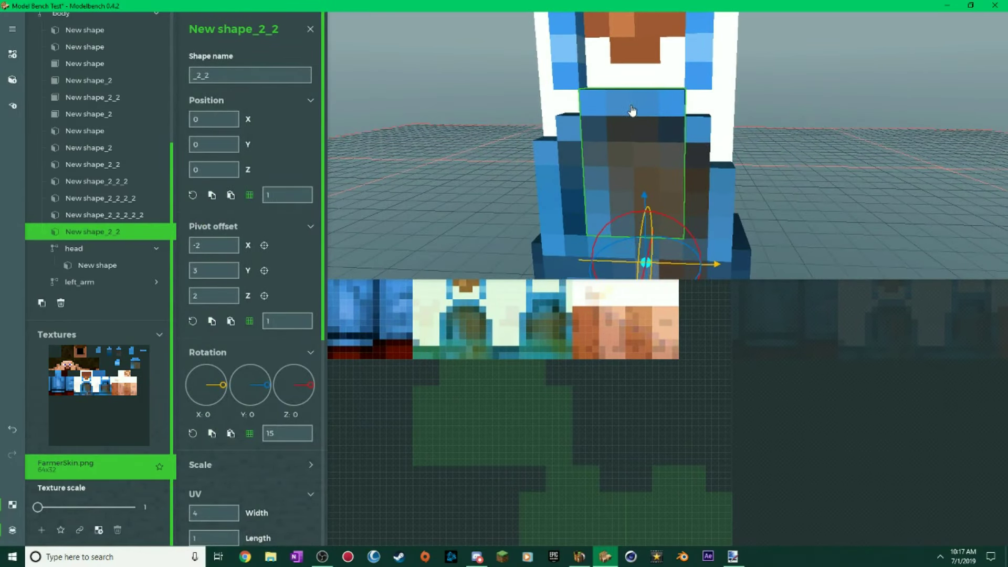
{"action": "scroll", "coordinate": [732, 412], "scroll_direction": "up", "scroll_amount": 5}
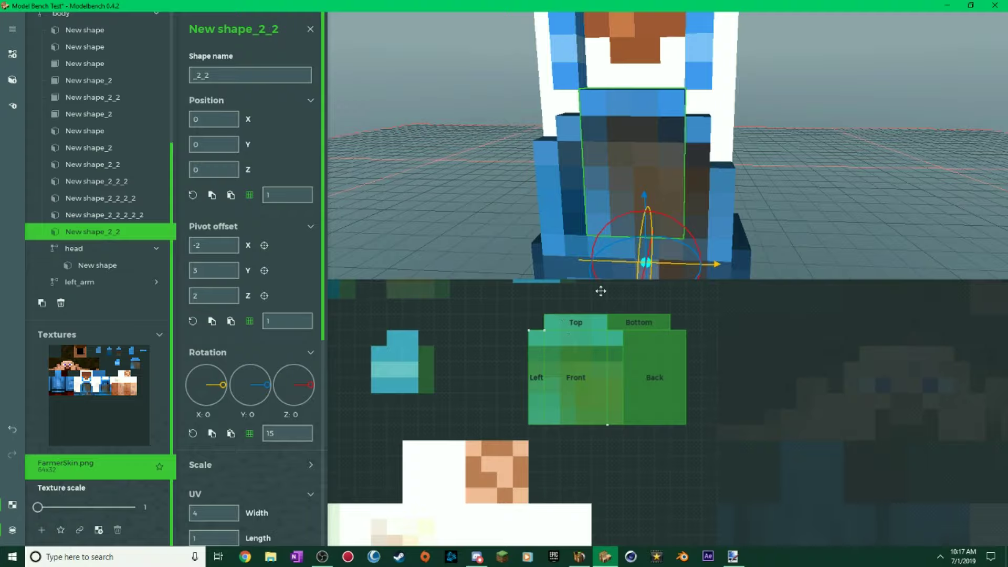
{"action": "middle_click_drag", "start_coordinate": [604, 265], "coordinate": [691, 219]}
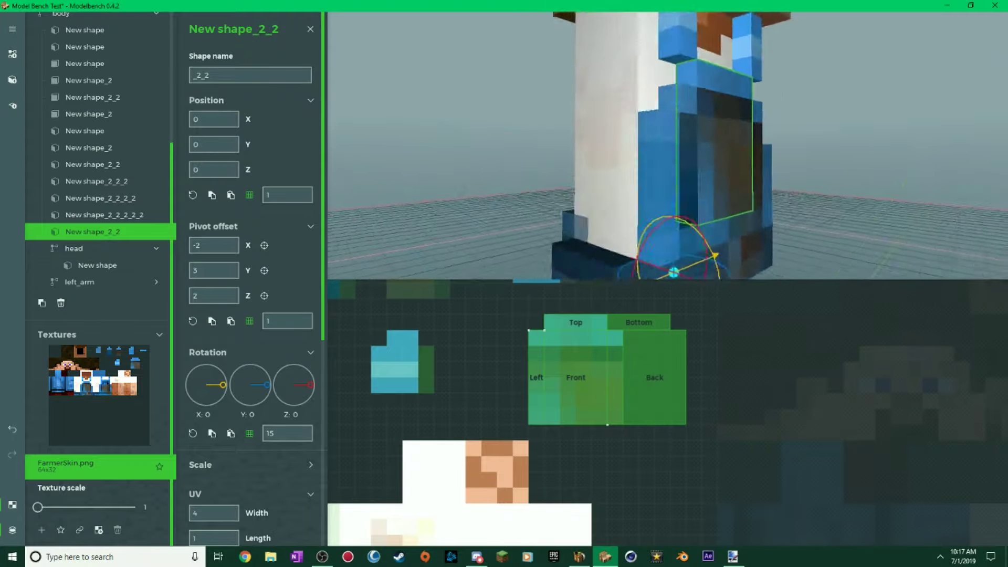
{"action": "left_click_drag", "start_coordinate": [819, 195], "coordinate": [751, 195]}
{"action": "scroll", "coordinate": [751, 195], "scroll_direction": "up", "scroll_amount": 3}
{"action": "scroll", "coordinate": [751, 195], "scroll_direction": "down", "scroll_amount": 3}
{"action": "middle_click_drag", "start_coordinate": [751, 196], "coordinate": [774, 263]}
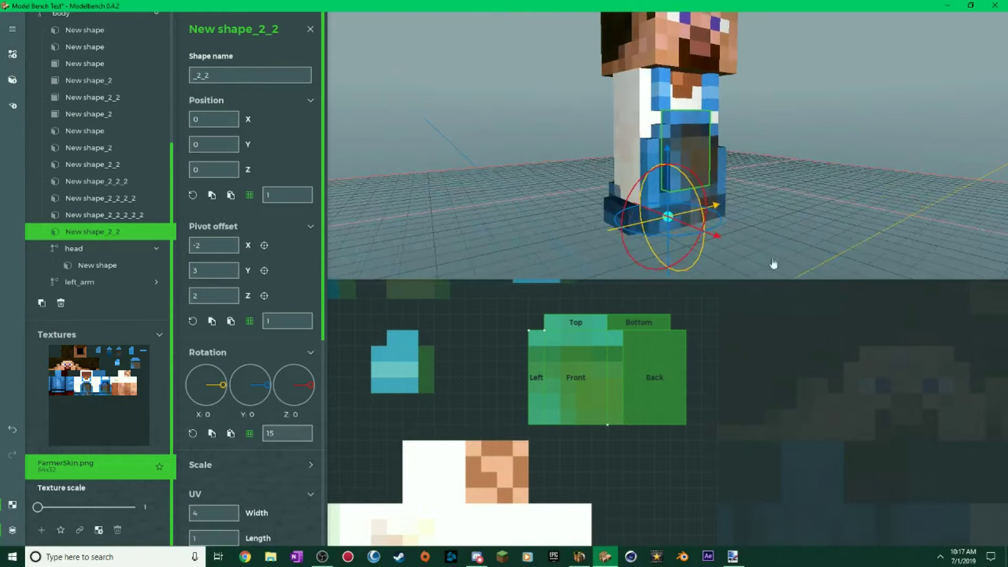
Examine the flat overalls pattern on the back of the torso.
{"action": "left_click", "coordinate": [762, 237]}
{"action": "scroll", "coordinate": [788, 231], "scroll_direction": "up", "scroll_amount": 5}
{"action": "scroll", "coordinate": [788, 231], "scroll_direction": "down", "scroll_amount": 5}
{"action": "left_click_drag", "start_coordinate": [787, 231], "coordinate": [767, 225]}
{"action": "scroll", "coordinate": [799, 222], "scroll_direction": "up", "scroll_amount": 5}
{"action": "scroll", "coordinate": [613, 161], "scroll_direction": "down", "scroll_amount": 3}
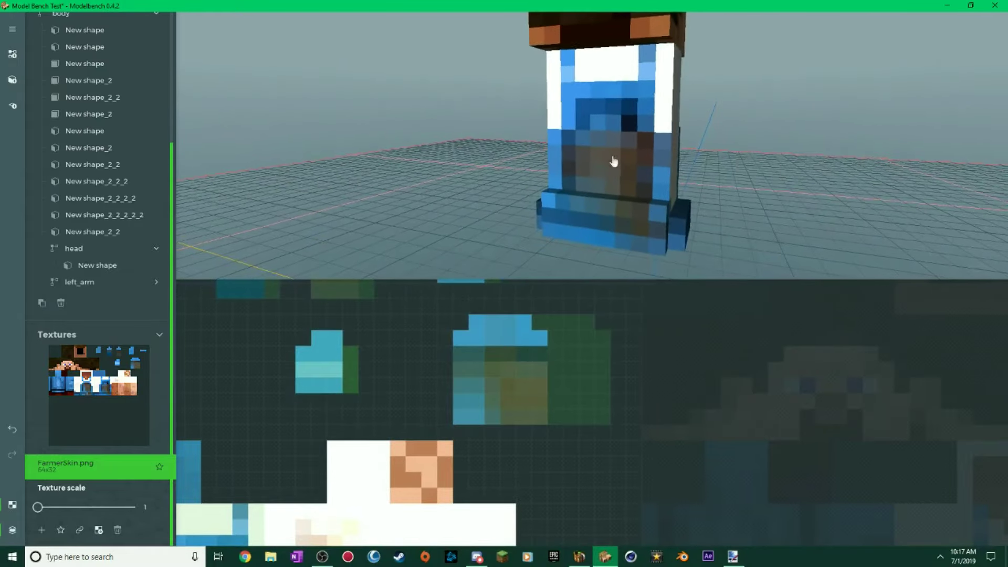
{"action": "mouse_move", "coordinate": [694, 185]}
{"action": "left_mouse_down"}
{"action": "mouse_move", "coordinate": [603, 202]}
{"action": "mouse_move", "coordinate": [708, 171]}
{"action": "mouse_move", "coordinate": [688, 192]}
{"action": "mouse_move", "coordinate": [625, 194]}
{"action": "mouse_move", "coordinate": [714, 184]}
{"action": "left_mouse_up"}
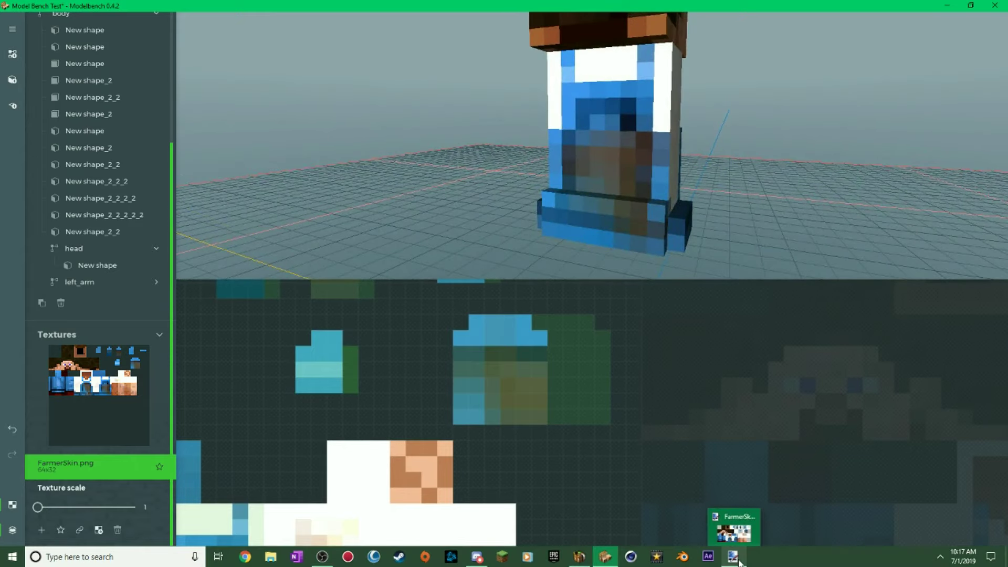
Switch to paint.net and move the strip 1 pixel wide and 9 tall into the empty area beside the front panel piece.
{"action": "left_click", "coordinate": [733, 556]}
{"action": "scroll", "coordinate": [411, 225], "scroll_direction": "down", "scroll_amount": 2, "text": "ctrl"}
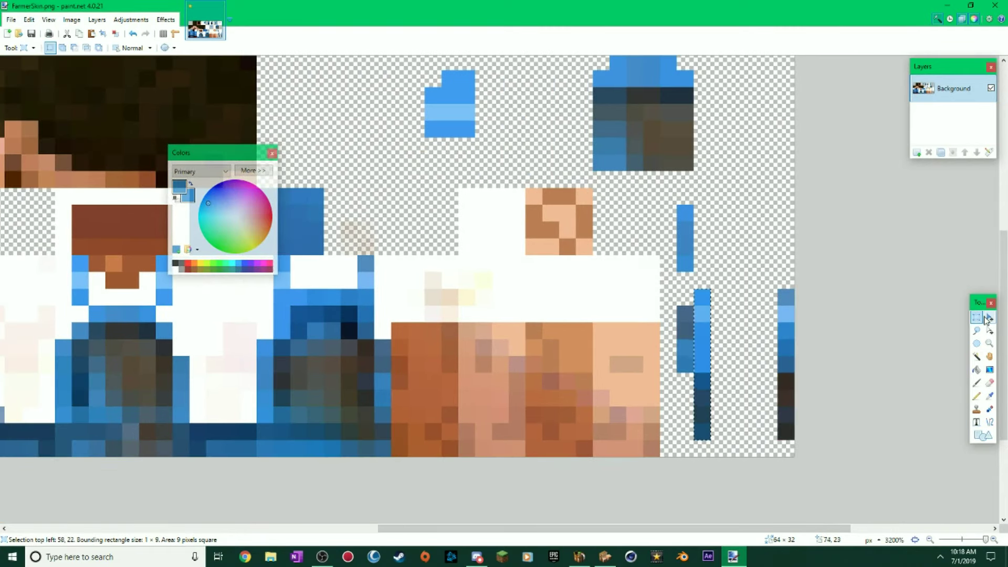
{"action": "scroll", "coordinate": [818, 336], "scroll_direction": "up", "scroll_amount": 2}
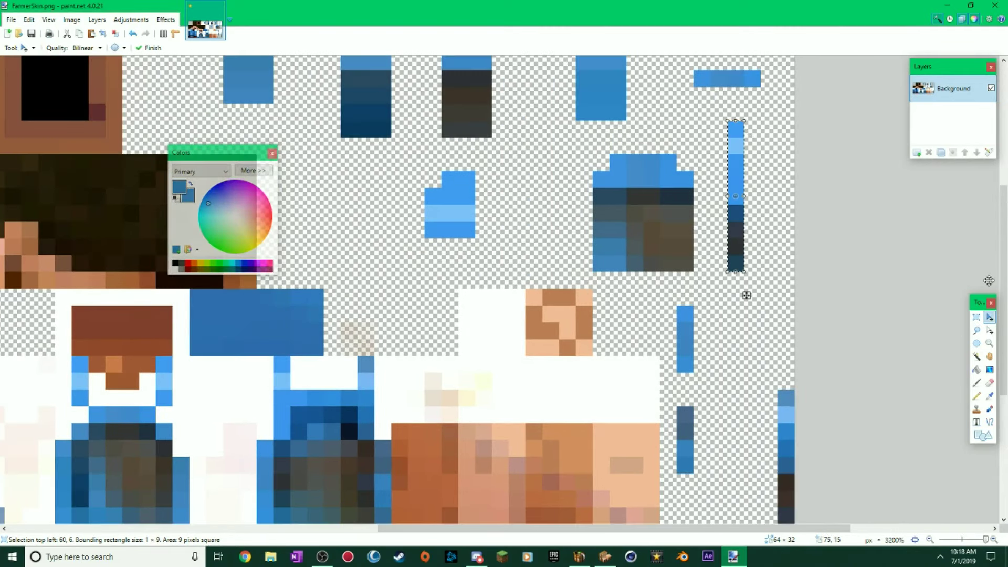
{"action": "scroll", "coordinate": [818, 337], "scroll_direction": "down", "scroll_amount": 2}
{"action": "left_click_drag", "start_coordinate": [818, 336], "coordinate": [764, 337]}
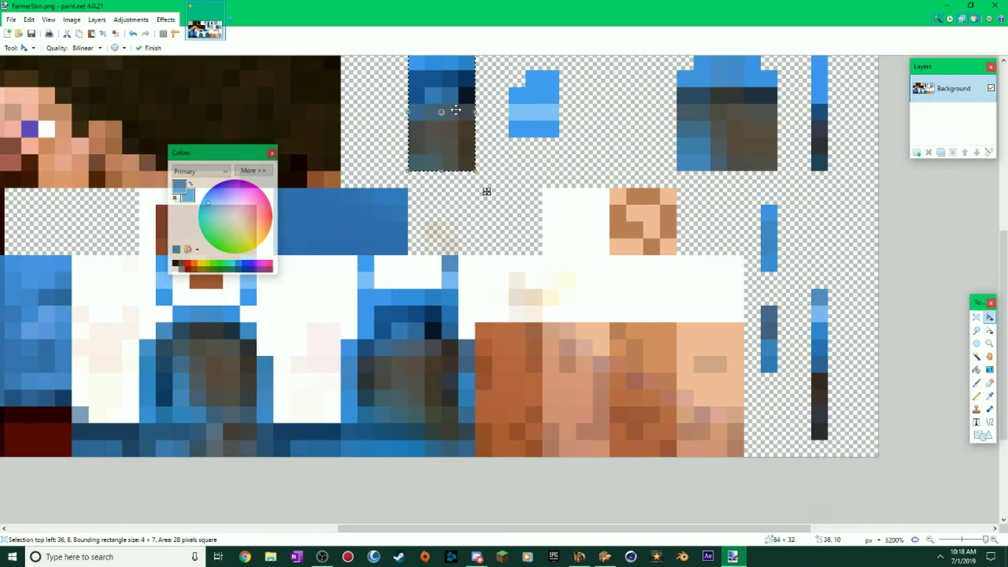
Extend the separated back overalls panel piece with copied edge columns to 6 pixels wide, and save the skin file.
{"action": "scroll", "coordinate": [450, 267], "scroll_direction": "down", "scroll_amount": 2, "text": "ctrl"}
{"action": "scroll", "coordinate": [451, 267], "scroll_direction": "up", "scroll_amount": 2, "text": "ctrl"}
{"action": "left_click_drag", "start_coordinate": [433, 281], "coordinate": [417, 297]}
{"action": "key", "text": "s"}
{"action": "left_click_drag", "start_coordinate": [389, 238], "coordinate": [414, 222]}
{"action": "left_click_drag", "start_coordinate": [437, 254], "coordinate": [436, 332]}
{"action": "left_click_drag", "start_coordinate": [437, 294], "coordinate": [452, 294], "text": "ctrl"}
{"action": "left_click_drag", "start_coordinate": [389, 253], "coordinate": [372, 329]}
{"action": "left_click", "coordinate": [32, 34]}
Widen the two 4-pixel-tall side strips to 3 pixels by copying their columns, sampling their colours for the top pixels.
{"action": "key", "text": "s"}
{"action": "left_click_drag", "start_coordinate": [561, 221], "coordinate": [562, 272]}
{"action": "mouse_move", "coordinate": [561, 257]}
{"action": "left_mouse_down", "text": "ctrl"}
{"action": "mouse_move", "coordinate": [578, 258]}
{"action": "mouse_move", "coordinate": [544, 257]}
{"action": "left_mouse_up", "text": "ctrl"}
{"action": "key", "text": "k"}
{"action": "left_click", "coordinate": [564, 221]}
{"action": "left_click", "coordinate": [561, 204]}
{"action": "right_click", "coordinate": [578, 204]}
{"action": "left_click_drag", "start_coordinate": [561, 322], "coordinate": [561, 372]}
{"action": "mouse_move", "coordinate": [561, 347]}
{"action": "left_mouse_down", "text": "ctrl"}
{"action": "mouse_move", "coordinate": [578, 347]}
{"action": "mouse_move", "coordinate": [544, 347]}
{"action": "left_mouse_up", "text": "ctrl"}
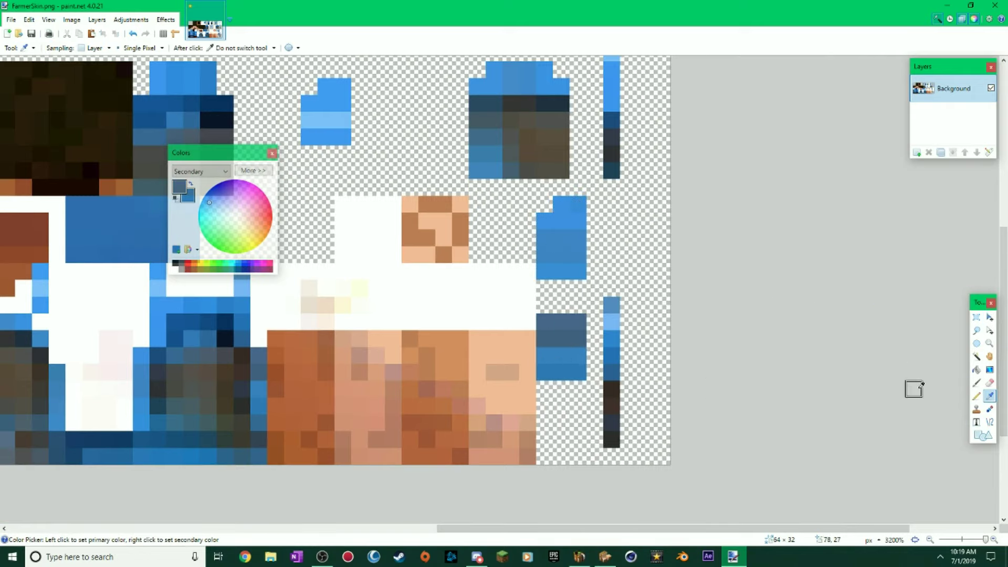
{"action": "left_click", "coordinate": [561, 305]}
{"action": "right_click", "coordinate": [578, 305]}
Widen the 9-pixel-tall strip by copying its column, add its top pixels, and save the skin file.
{"action": "left_click", "coordinate": [976, 317]}
{"action": "left_click_drag", "start_coordinate": [611, 305], "coordinate": [612, 440]}
{"action": "left_click_drag", "start_coordinate": [622, 471], "coordinate": [656, 470]}
{"action": "left_click_drag", "start_coordinate": [655, 470], "coordinate": [672, 470], "text": "ctrl"}
{"action": "left_click_drag", "start_coordinate": [629, 305], "coordinate": [661, 470]}
{"action": "left_click", "coordinate": [629, 305]}
{"action": "right_click", "coordinate": [628, 439]}
{"action": "right_click", "coordinate": [645, 288]}
{"action": "left_click", "coordinate": [628, 288]}
{"action": "left_click", "coordinate": [32, 34]}
Switch to Modelbench, refresh the FarmerSkin.png texture, and duplicate the plain blue 1 × 1 × 3 side block.
{"action": "left_click", "coordinate": [605, 557]}
{"action": "left_click", "coordinate": [79, 530]}
{"action": "mouse_move", "coordinate": [630, 174]}
{"action": "left_mouse_down"}
{"action": "mouse_move", "coordinate": [609, 131]}
{"action": "mouse_move", "coordinate": [499, 147]}
{"action": "mouse_move", "coordinate": [693, 174]}
{"action": "left_mouse_up"}
{"action": "left_click", "coordinate": [690, 203]}
{"action": "left_click", "coordinate": [42, 303]}
Rotate the duplicated blue side block about the Y axis toward the back of the torso.
{"action": "left_click_drag", "start_coordinate": [759, 176], "coordinate": [593, 174]}
{"action": "scroll", "coordinate": [222, 293], "scroll_direction": "down", "scroll_amount": 5}
{"action": "scroll", "coordinate": [619, 381], "scroll_direction": "down", "scroll_amount": 5}
{"action": "scroll", "coordinate": [484, 342], "scroll_direction": "up", "scroll_amount": 3}
{"action": "scroll", "coordinate": [604, 173], "scroll_direction": "up", "scroll_amount": 2}
{"action": "scroll", "coordinate": [210, 362], "scroll_direction": "down", "scroll_amount": 2}
{"action": "scroll", "coordinate": [657, 184], "scroll_direction": "down", "scroll_amount": 3}
{"action": "left_click_drag", "start_coordinate": [657, 174], "coordinate": [727, 209]}
{"action": "left_click_drag", "start_coordinate": [267, 48], "coordinate": [232, 57]}
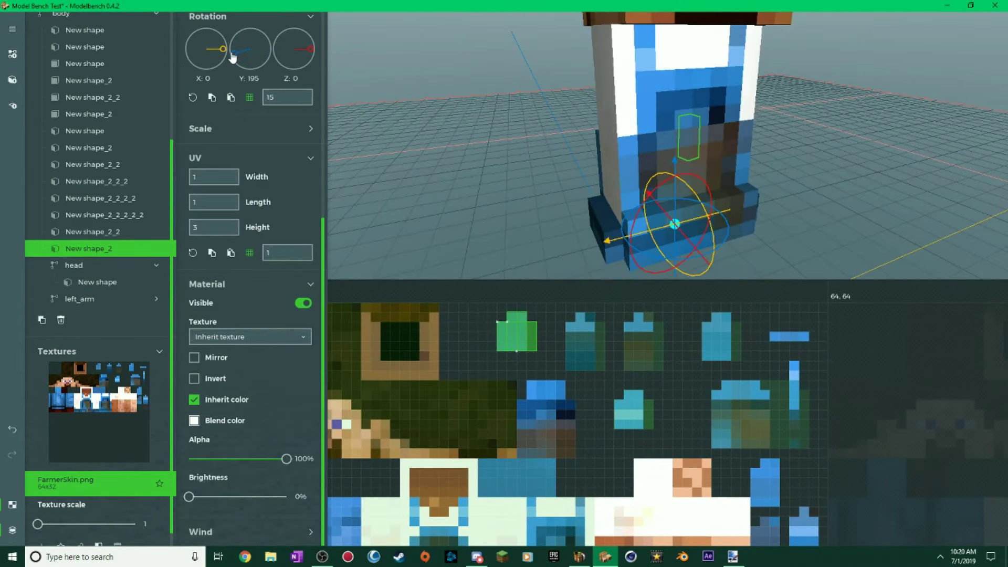
{"action": "scroll", "coordinate": [231, 131], "scroll_direction": "up", "scroll_amount": 4}
{"action": "left_click_drag", "start_coordinate": [223, 197], "coordinate": [291, 201]}
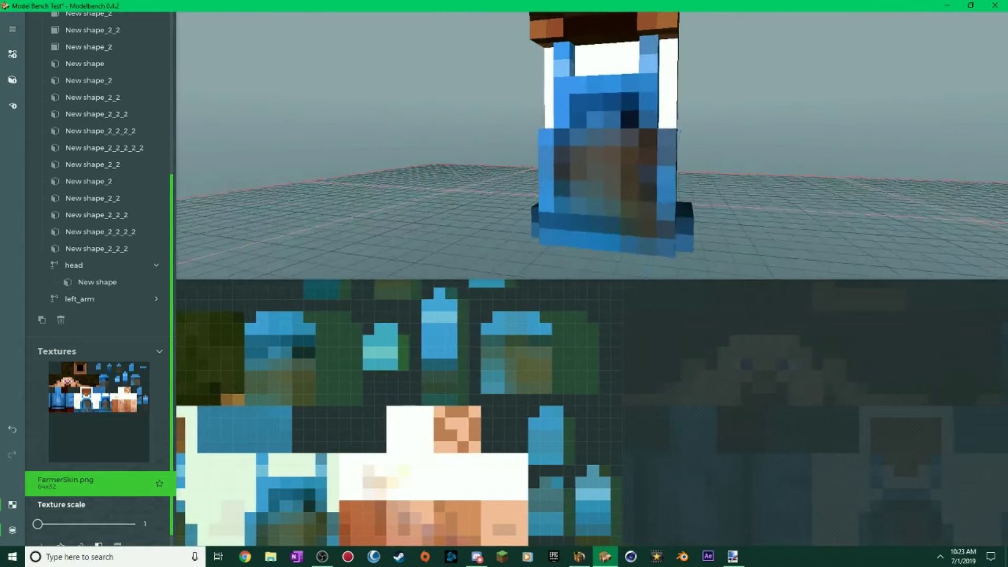
Reduce the Z scale of the 4 × 8 × 2 waist-band block to about 0.85.
{"action": "left_click_drag", "start_coordinate": [473, 158], "coordinate": [784, 185]}
{"action": "scroll", "coordinate": [836, 144], "scroll_direction": "up", "scroll_amount": 3}
{"action": "left_click", "coordinate": [558, 225]}
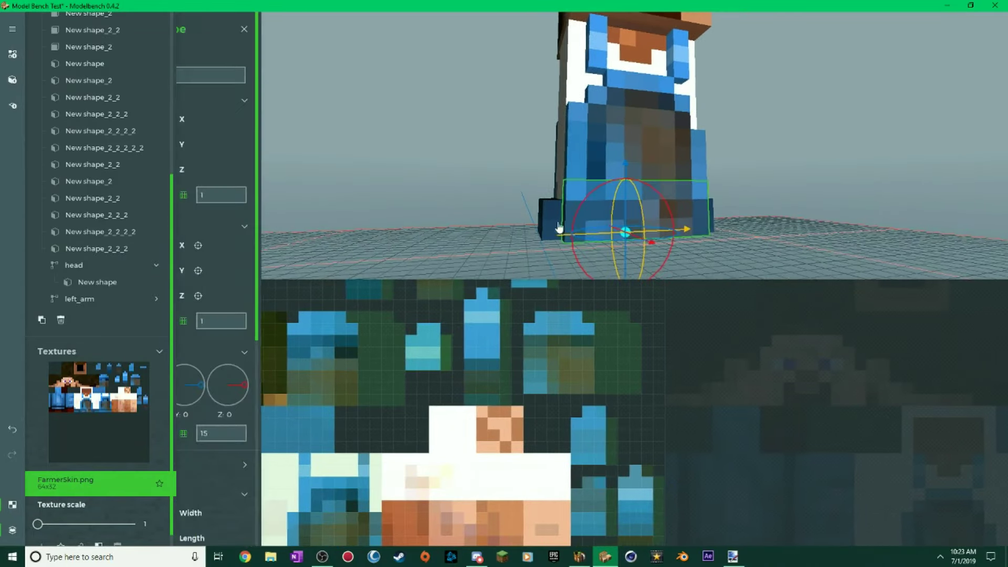
{"action": "middle_click_drag", "start_coordinate": [558, 224], "coordinate": [740, 256]}
{"action": "left_click", "coordinate": [635, 237]}
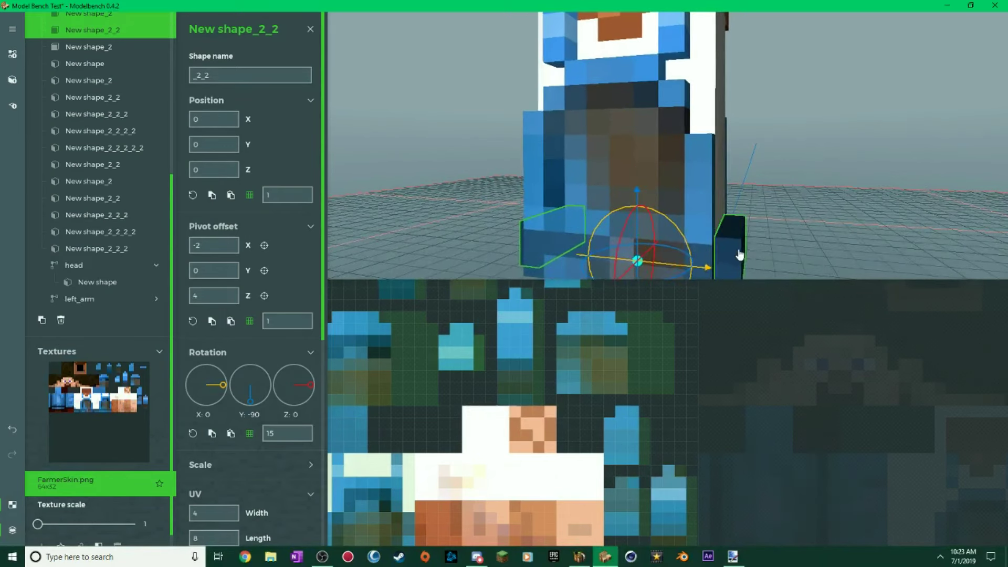
{"action": "scroll", "coordinate": [273, 368], "scroll_direction": "down", "scroll_amount": 3}
{"action": "left_click", "coordinate": [311, 372]}
{"action": "left_click_drag", "start_coordinate": [247, 321], "coordinate": [245, 323]}
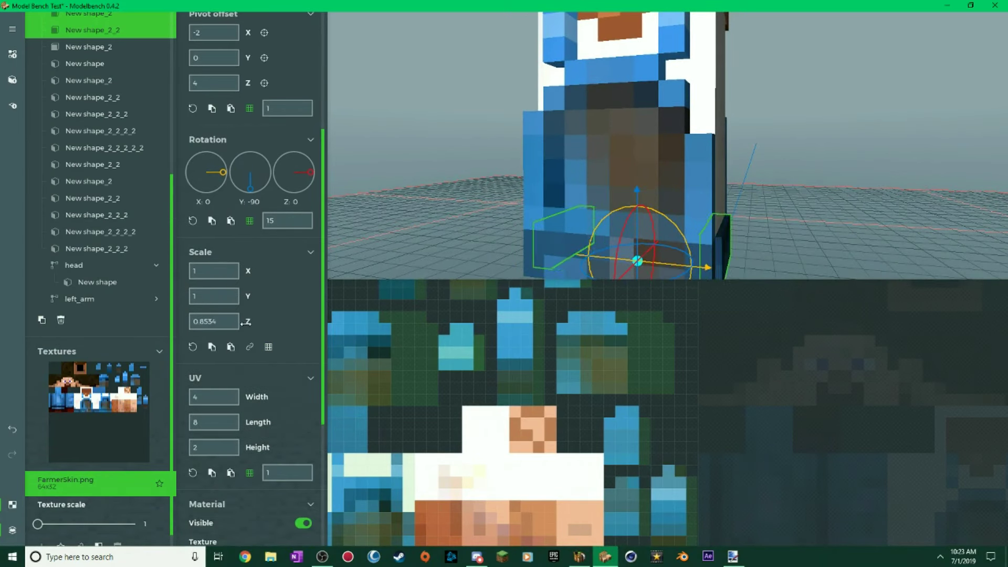
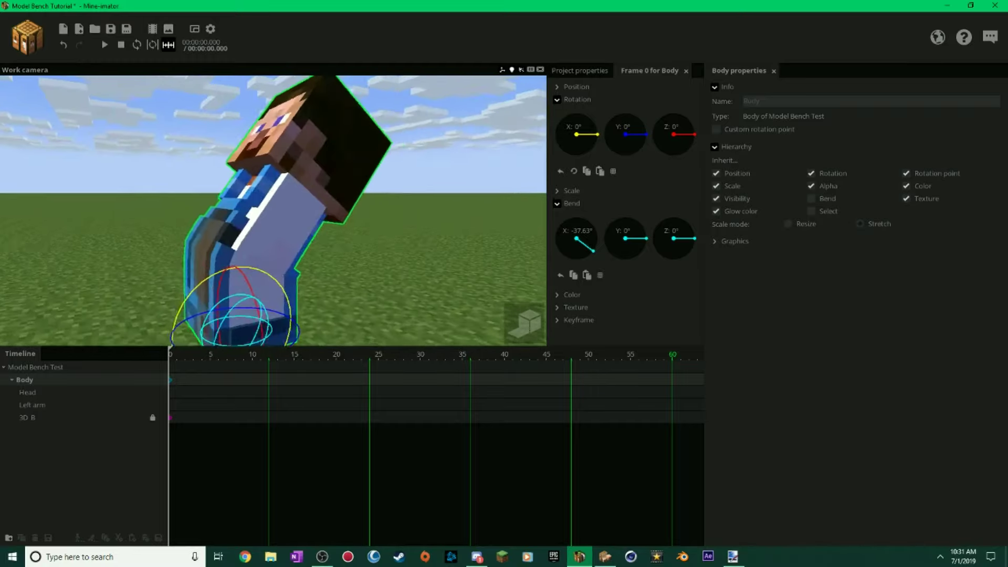
Try bending the body about -50° on X in Mine-imator, inspect the overalls' fold up close, and reset the bend.
{"action": "left_click_drag", "start_coordinate": [600, 254], "coordinate": [603, 236]}
{"action": "right_click", "coordinate": [597, 238]}
{"action": "left_click_drag", "start_coordinate": [487, 234], "coordinate": [343, 242]}
{"action": "left_click", "coordinate": [439, 245]}
{"action": "left_click_drag", "start_coordinate": [439, 245], "coordinate": [199, 285]}
{"action": "scroll", "coordinate": [439, 245], "scroll_direction": "up", "scroll_amount": 3}
{"action": "middle_click_drag", "start_coordinate": [440, 181], "coordinate": [439, 181]}
{"action": "left_click_drag", "start_coordinate": [440, 210], "coordinate": [368, 213]}
{"action": "left_click", "coordinate": [436, 211]}
{"action": "left_click", "coordinate": [294, 216]}
{"action": "left_click_drag", "start_coordinate": [268, 332], "coordinate": [226, 234]}
{"action": "left_click_drag", "start_coordinate": [335, 238], "coordinate": [257, 259]}
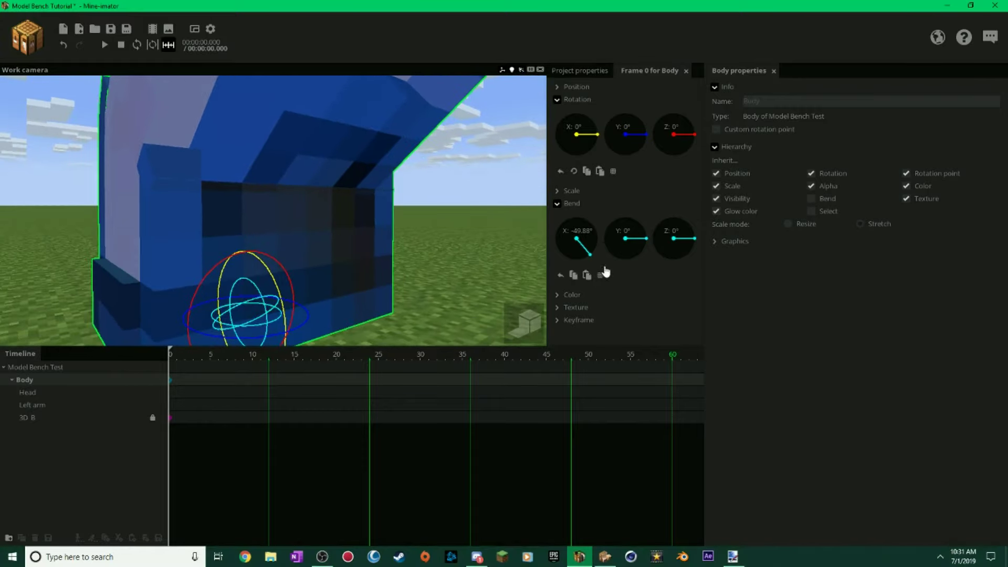
{"action": "left_click", "coordinate": [561, 276]}
Switch to Modelbench, set the X scale of the back side blocks to 0.999, and save the model.
{"action": "left_click", "coordinate": [609, 559]}
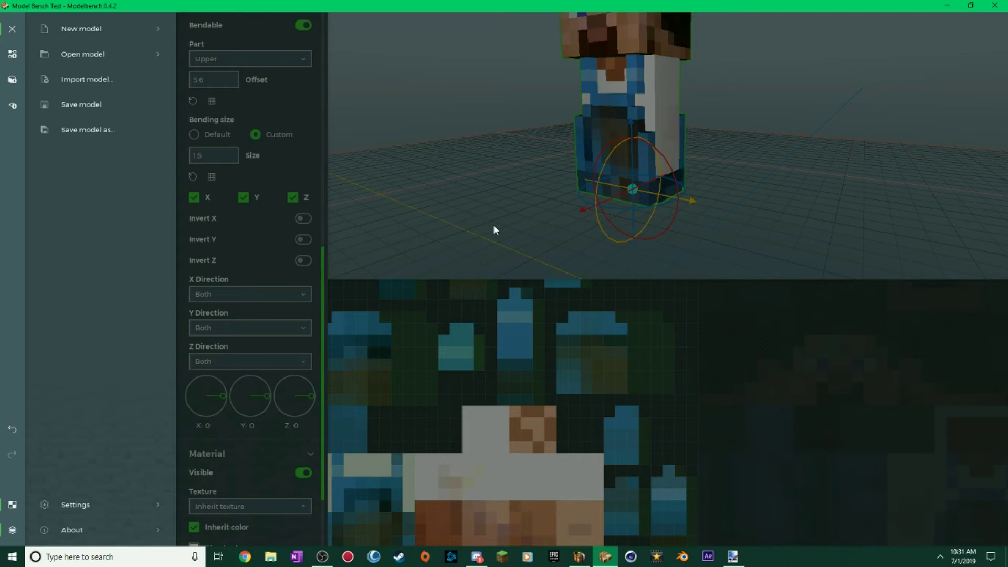
{"action": "left_click", "coordinate": [761, 140]}
{"action": "mouse_move", "coordinate": [761, 140]}
{"action": "left_mouse_down"}
{"action": "mouse_move", "coordinate": [648, 112]}
{"action": "mouse_move", "coordinate": [659, 130]}
{"action": "mouse_move", "coordinate": [556, 137]}
{"action": "mouse_move", "coordinate": [747, 138]}
{"action": "left_mouse_up"}
{"action": "left_click", "coordinate": [658, 129]}
{"action": "left_click", "coordinate": [645, 178]}
{"action": "middle_click_drag", "start_coordinate": [738, 165], "coordinate": [757, 177]}
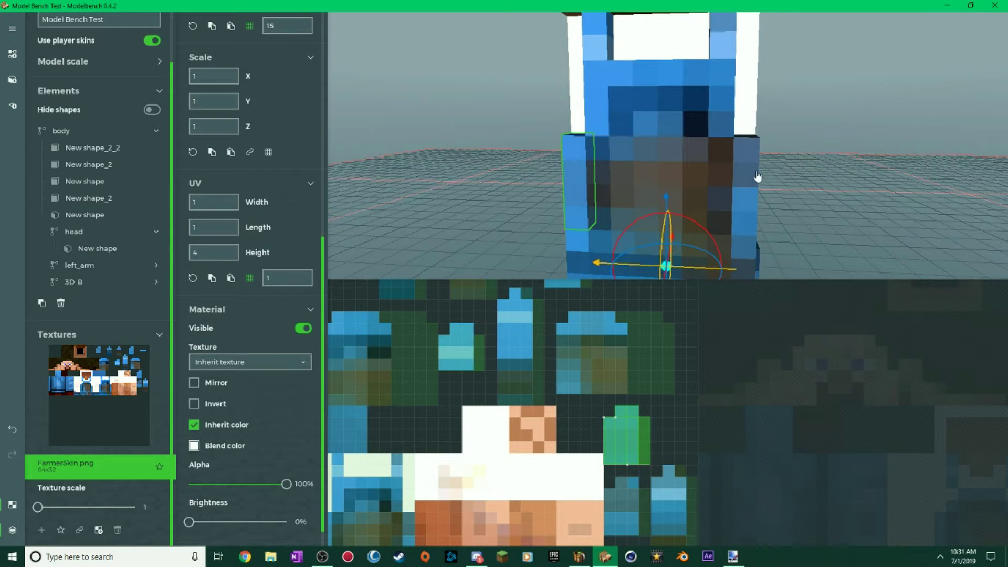
{"action": "left_click", "coordinate": [758, 176]}
{"action": "left_click", "coordinate": [761, 170]}
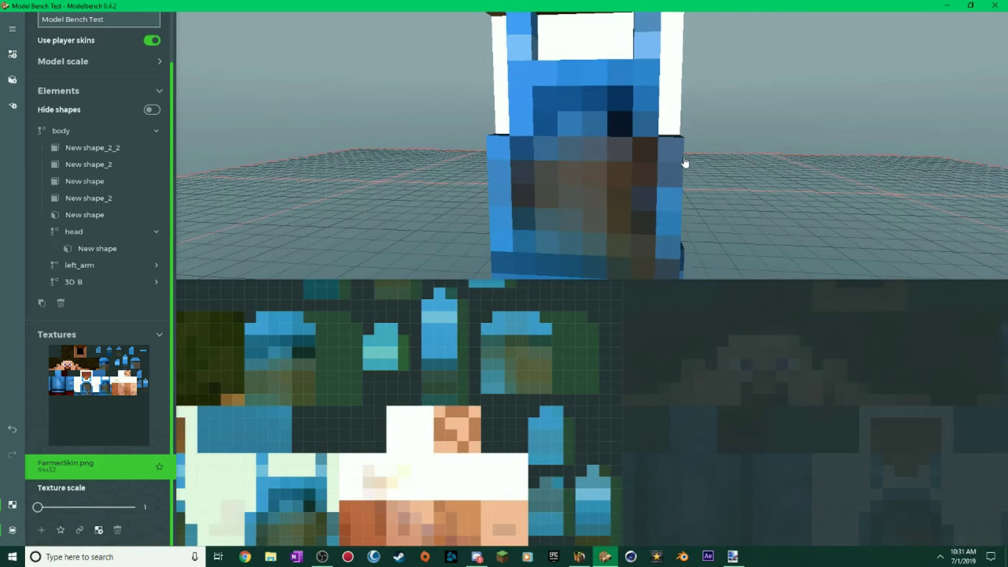
{"action": "left_click", "coordinate": [669, 163]}
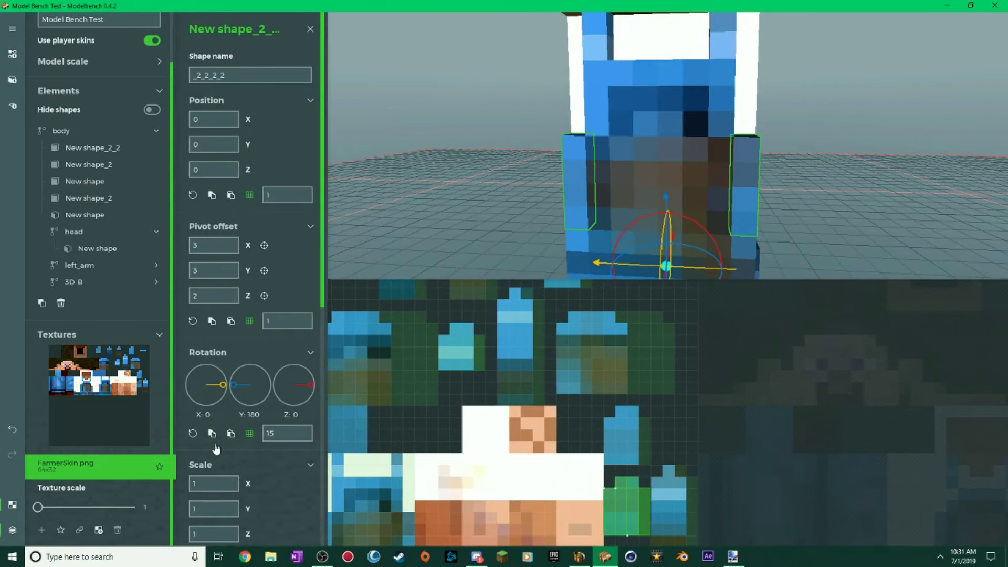
{"action": "key", "text": "BackSpace"}
{"action": "type", "text": ".999"}
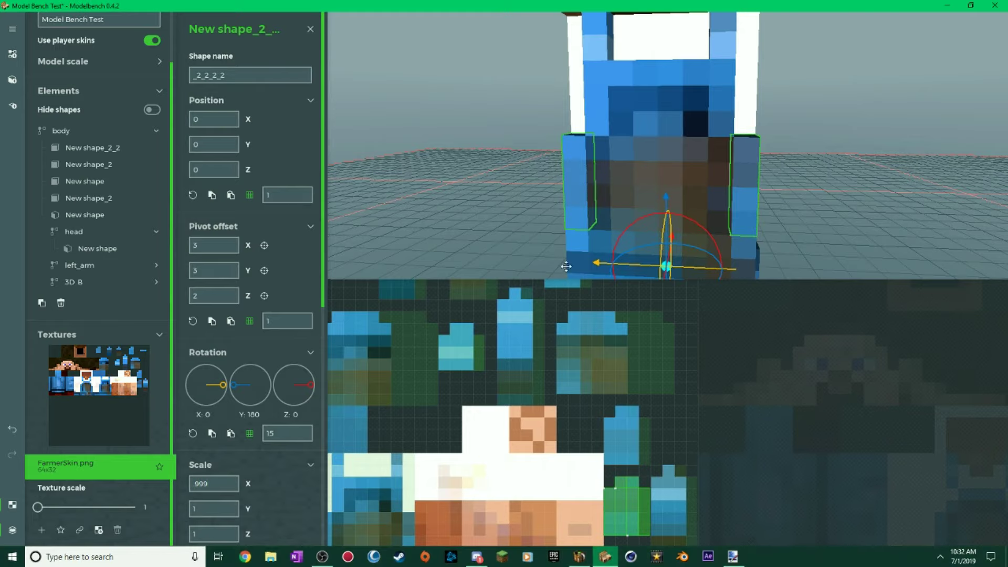
{"action": "left_click_drag", "start_coordinate": [753, 221], "coordinate": [737, 223]}
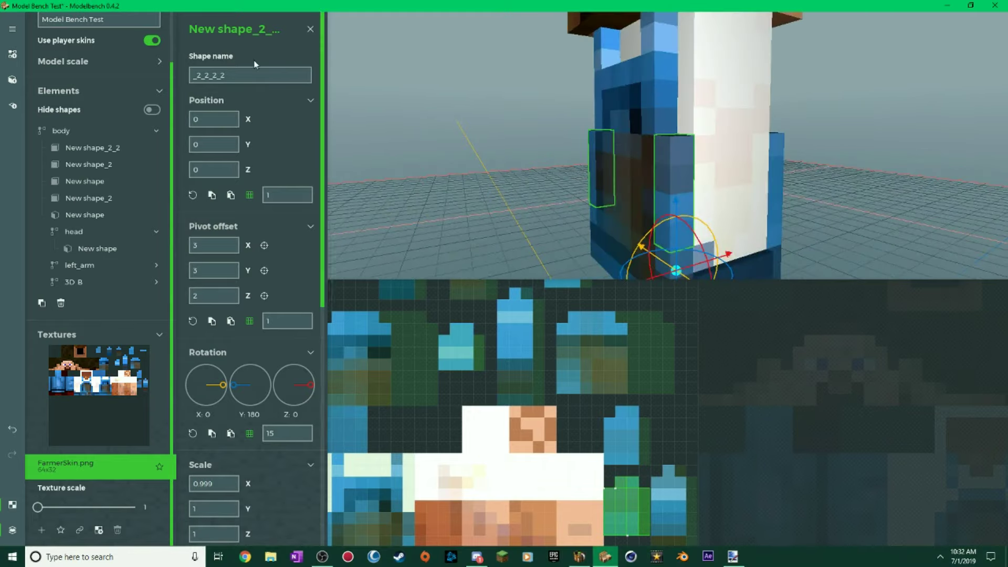
{"action": "left_click", "coordinate": [13, 42]}
{"action": "left_click", "coordinate": [45, 103]}
Switch to Mine-imator, bend the body about -59° on X, and update the model resource with the saved file.
{"action": "left_click", "coordinate": [580, 556]}
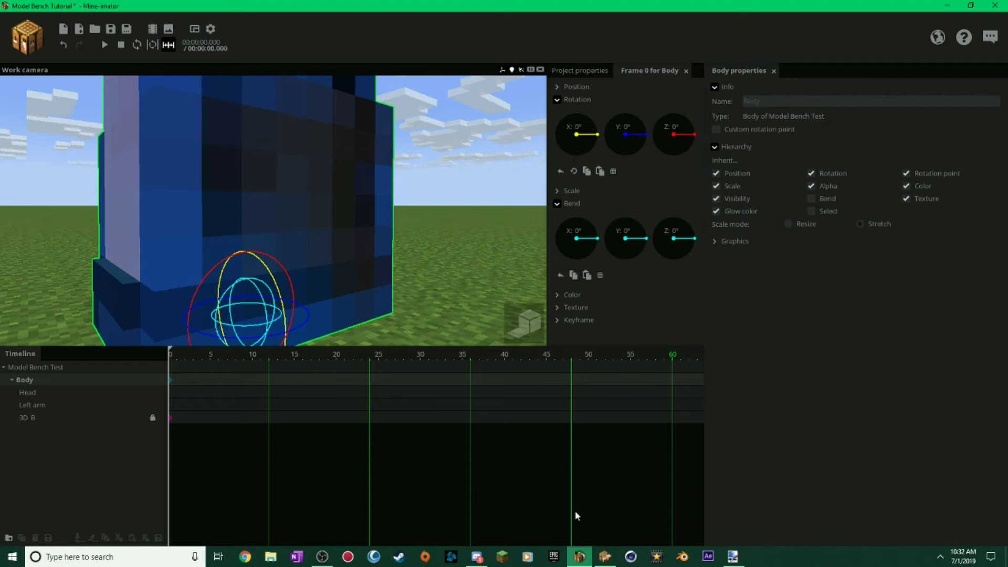
{"action": "left_click_drag", "start_coordinate": [492, 262], "coordinate": [525, 276]}
{"action": "scroll", "coordinate": [492, 263], "scroll_direction": "down", "scroll_amount": 5}
{"action": "left_click_drag", "start_coordinate": [284, 310], "coordinate": [270, 342]}
{"action": "left_click", "coordinate": [416, 288]}
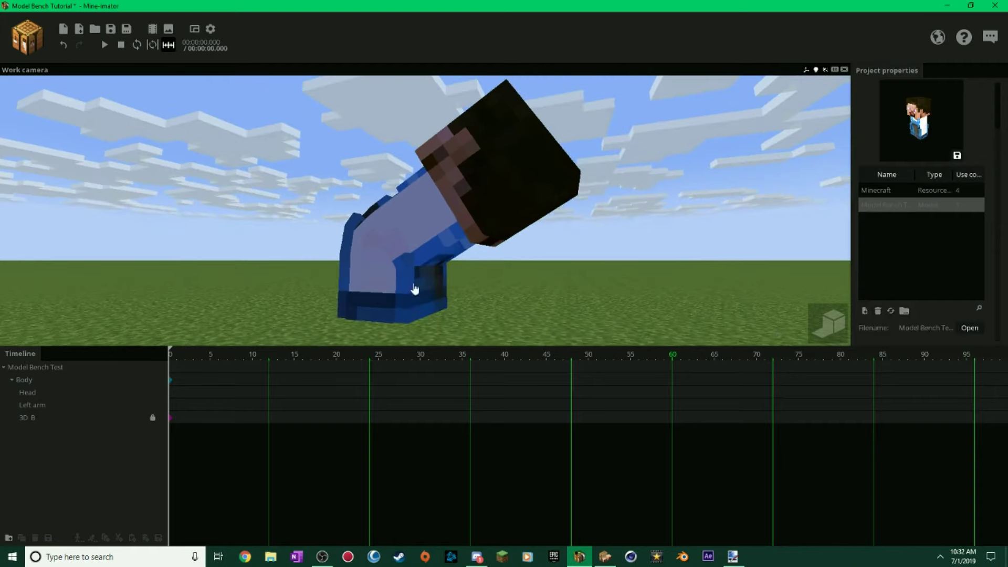
{"action": "left_click", "coordinate": [904, 312]}
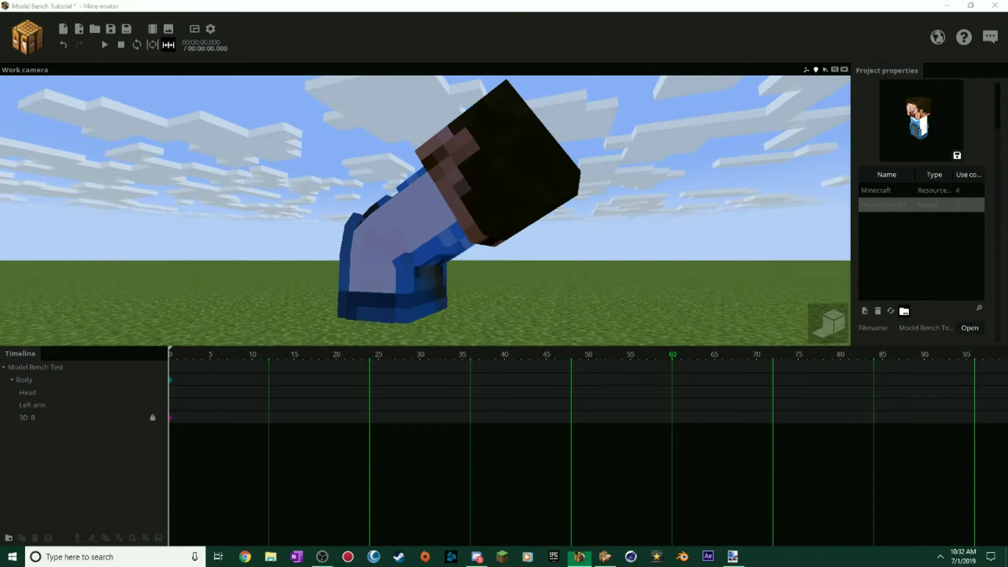
{"action": "scroll", "coordinate": [420, 226], "scroll_direction": "up", "scroll_amount": 3}
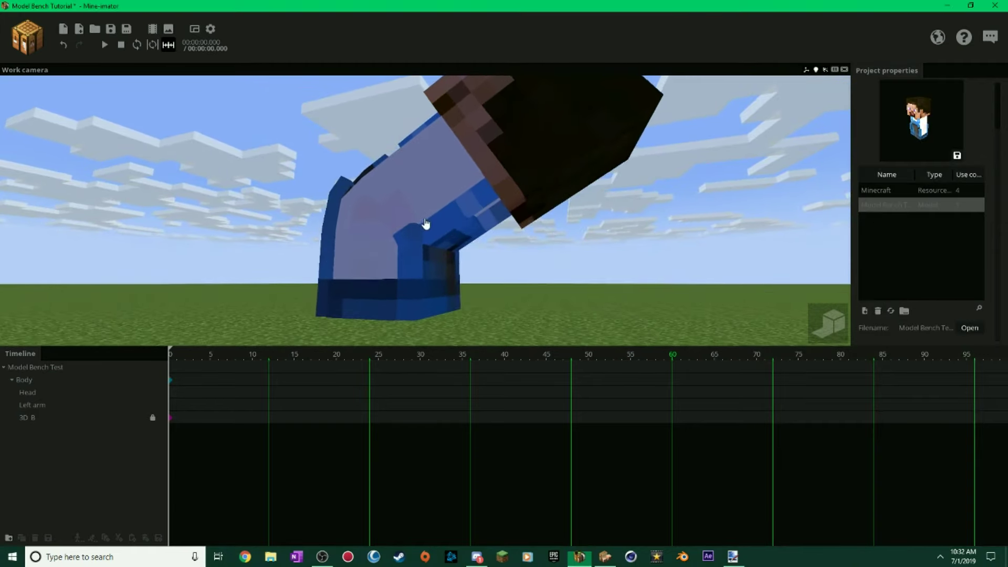
{"action": "left_click", "coordinate": [417, 227]}
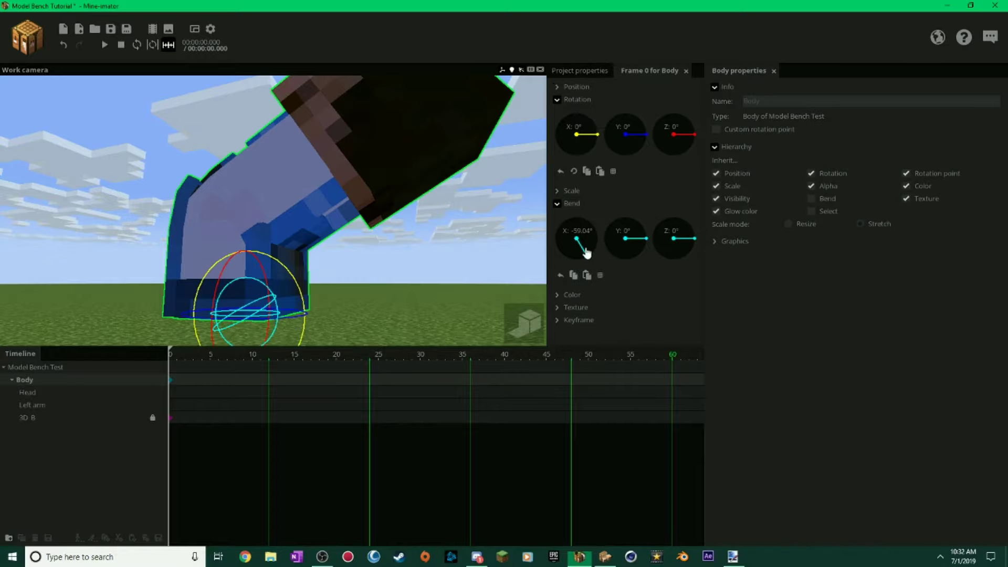
Try bending the body on Y and Z, including about 27° on Y and -23° on Z, while inspecting the overalls.
{"action": "left_click_drag", "start_coordinate": [587, 254], "coordinate": [608, 238]}
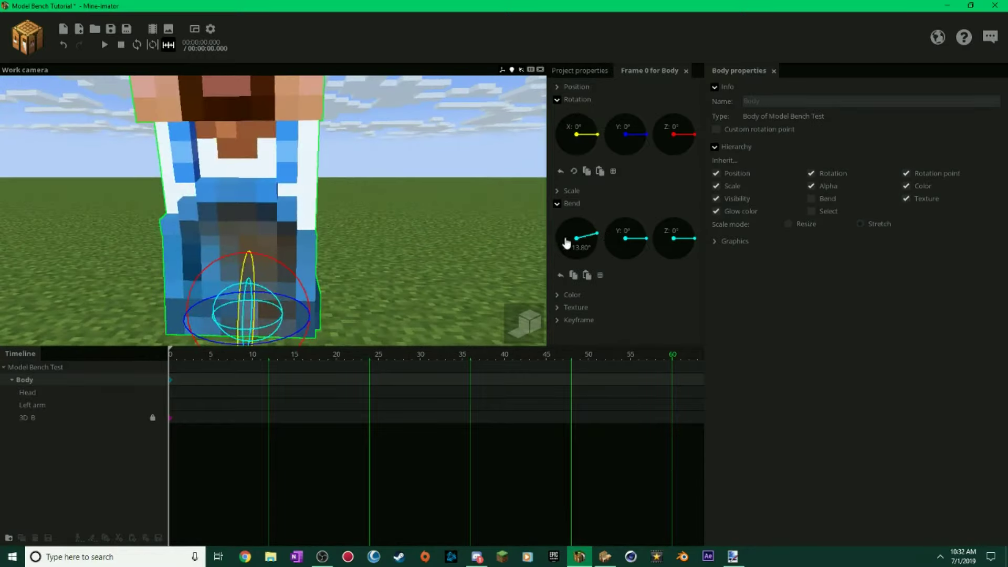
{"action": "left_click_drag", "start_coordinate": [646, 239], "coordinate": [653, 252]}
{"action": "mouse_move", "coordinate": [419, 223]}
{"action": "left_mouse_down"}
{"action": "mouse_move", "coordinate": [373, 224]}
{"action": "mouse_move", "coordinate": [489, 225]}
{"action": "mouse_move", "coordinate": [420, 229]}
{"action": "left_mouse_up"}
{"action": "left_click_drag", "start_coordinate": [636, 245], "coordinate": [698, 254]}
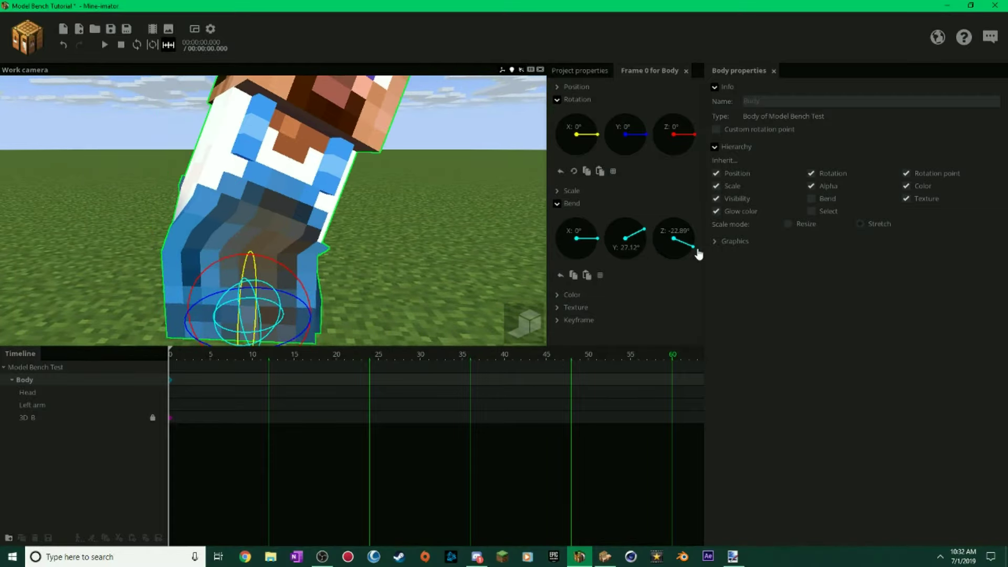
{"action": "left_click_drag", "start_coordinate": [419, 210], "coordinate": [336, 203]}
{"action": "left_click_drag", "start_coordinate": [641, 231], "coordinate": [652, 242]}
{"action": "right_click_drag", "start_coordinate": [527, 230], "coordinate": [435, 238]}
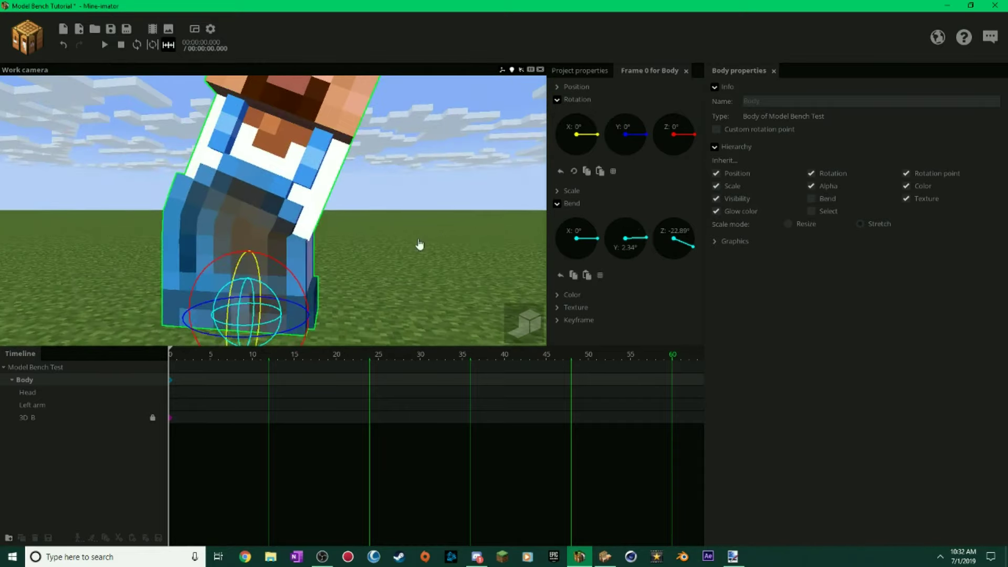
{"action": "left_click_drag", "start_coordinate": [273, 289], "coordinate": [267, 283]}
{"action": "left_click_drag", "start_coordinate": [347, 239], "coordinate": [274, 237]}
Inspect the bent torso from the front and reset the body's Y and Z bends.
{"action": "left_click", "coordinate": [478, 556]}
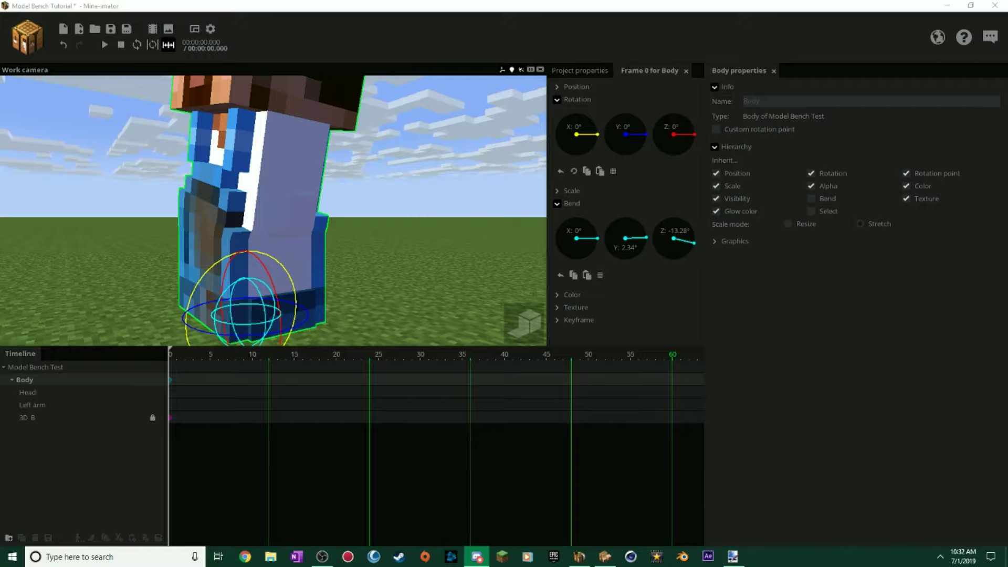
{"action": "left_click_drag", "start_coordinate": [420, 178], "coordinate": [446, 178]}
{"action": "scroll", "coordinate": [420, 178], "scroll_direction": "down", "scroll_amount": 4}
{"action": "scroll", "coordinate": [420, 178], "scroll_direction": "up", "scroll_amount": 4}
{"action": "left_click_drag", "start_coordinate": [305, 268], "coordinate": [347, 251]}
{"action": "right_click", "coordinate": [677, 247]}
{"action": "right_click", "coordinate": [633, 242]}
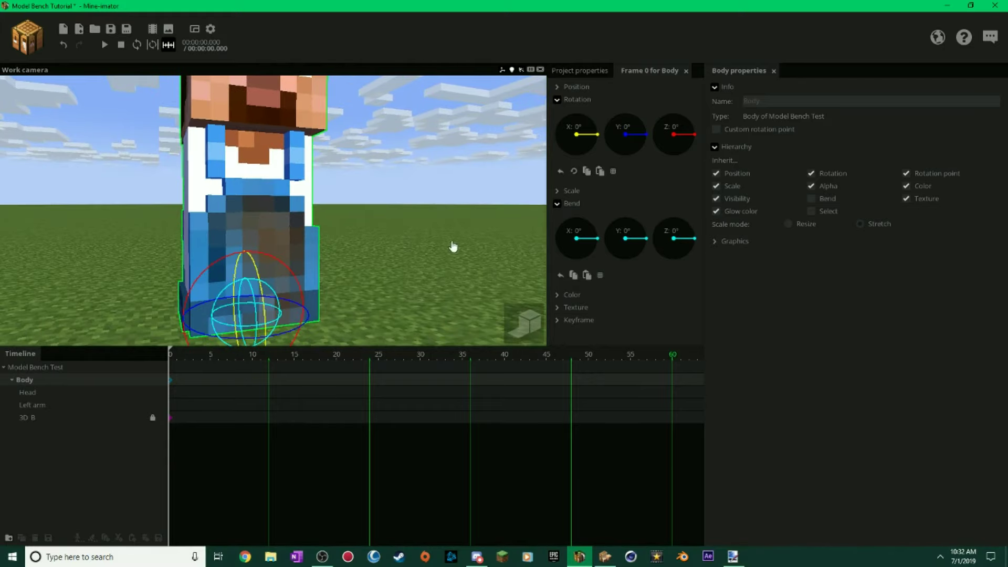
Switch to Modelbench and examine the narrow block at X pivot offset -3 beside the front overalls' centre panel.
{"action": "left_click", "coordinate": [606, 554]}
{"action": "left_click", "coordinate": [508, 232]}
{"action": "left_click_drag", "start_coordinate": [727, 202], "coordinate": [657, 173]}
{"action": "scroll", "coordinate": [727, 203], "scroll_direction": "down", "scroll_amount": 4}
{"action": "scroll", "coordinate": [655, 168], "scroll_direction": "up", "scroll_amount": 4}
{"action": "left_click", "coordinate": [655, 168]}
{"action": "mouse_move", "coordinate": [772, 191]}
{"action": "left_mouse_down"}
{"action": "mouse_move", "coordinate": [727, 183]}
{"action": "mouse_move", "coordinate": [767, 187]}
{"action": "left_mouse_up"}
{"action": "left_click", "coordinate": [644, 159]}
{"action": "left_click_drag", "start_coordinate": [686, 156], "coordinate": [644, 163]}
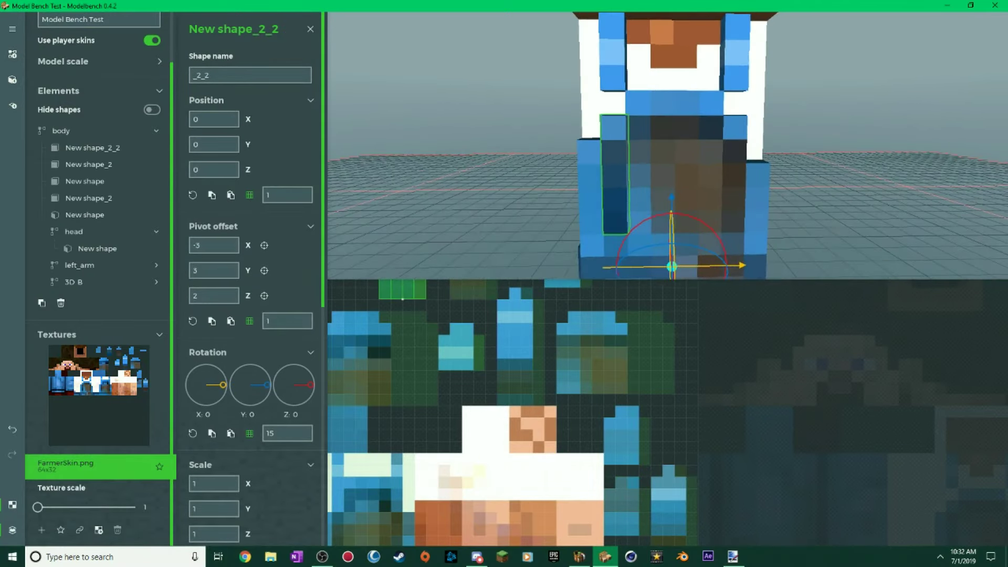
{"action": "left_click", "coordinate": [681, 140]}
{"action": "left_click", "coordinate": [743, 151]}
{"action": "left_click", "coordinate": [629, 148]}
{"action": "left_click", "coordinate": [620, 148]}
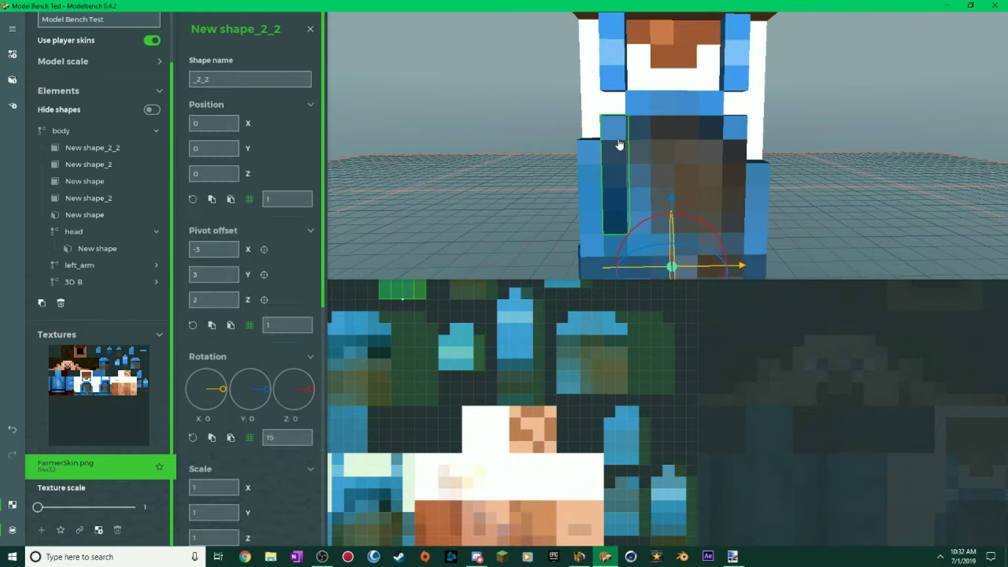
Examine the front centre panel at X pivot offset -2 and how it steps out from its neighbouring blocks.
{"action": "mouse_move", "coordinate": [775, 213]}
{"action": "left_mouse_down"}
{"action": "mouse_move", "coordinate": [814, 200]}
{"action": "mouse_move", "coordinate": [903, 210]}
{"action": "mouse_move", "coordinate": [779, 210]}
{"action": "left_mouse_up"}
{"action": "scroll", "coordinate": [814, 199], "scroll_direction": "up", "scroll_amount": 1}
{"action": "scroll", "coordinate": [814, 200], "scroll_direction": "down", "scroll_amount": 5}
{"action": "scroll", "coordinate": [779, 210], "scroll_direction": "up", "scroll_amount": 4}
{"action": "left_click", "coordinate": [719, 182]}
{"action": "left_click_drag", "start_coordinate": [720, 183], "coordinate": [738, 187]}
{"action": "scroll", "coordinate": [738, 187], "scroll_direction": "down", "scroll_amount": 3}
{"action": "mouse_move", "coordinate": [759, 140]}
{"action": "left_mouse_down"}
{"action": "mouse_move", "coordinate": [735, 140]}
{"action": "mouse_move", "coordinate": [762, 146]}
{"action": "left_mouse_up"}
{"action": "scroll", "coordinate": [761, 146], "scroll_direction": "up", "scroll_amount": 3}
{"action": "middle_click_drag", "start_coordinate": [762, 146], "coordinate": [624, 155]}
{"action": "left_click", "coordinate": [625, 156]}
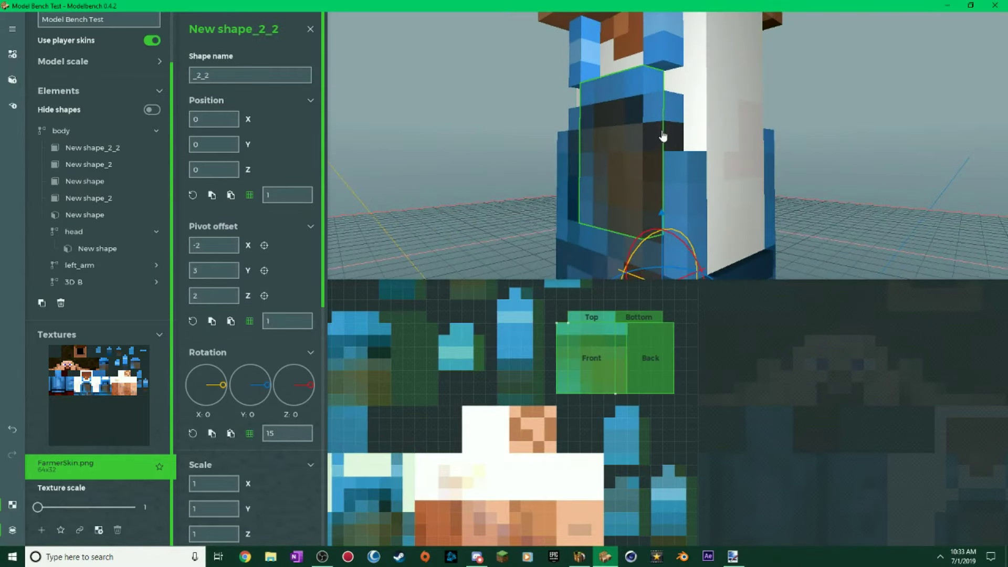
{"action": "left_click", "coordinate": [567, 126]}
{"action": "left_click_drag", "start_coordinate": [567, 126], "coordinate": [691, 148]}
{"action": "scroll", "coordinate": [622, 142], "scroll_direction": "down", "scroll_amount": 1}
Examine the whole character and the depth of its overalls from the side and front.
{"action": "key", "text": "alt+Tab"}
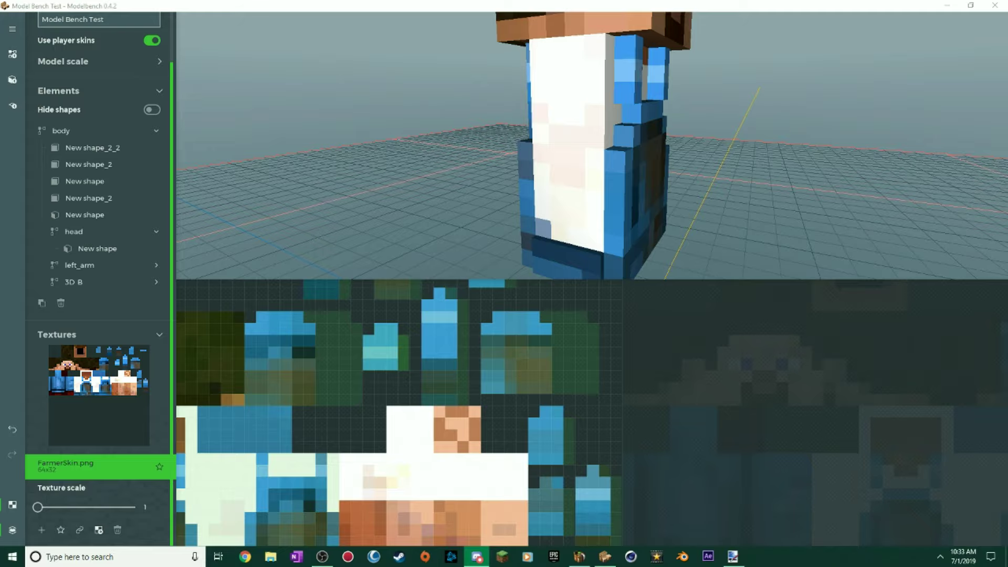
{"action": "scroll", "coordinate": [655, 138], "scroll_direction": "down", "scroll_amount": 3}
{"action": "left_click_drag", "start_coordinate": [655, 138], "coordinate": [588, 138]}
{"action": "scroll", "coordinate": [650, 124], "scroll_direction": "up", "scroll_amount": 2}
{"action": "scroll", "coordinate": [572, 128], "scroll_direction": "down", "scroll_amount": 4}
{"action": "scroll", "coordinate": [588, 138], "scroll_direction": "up", "scroll_amount": 5}
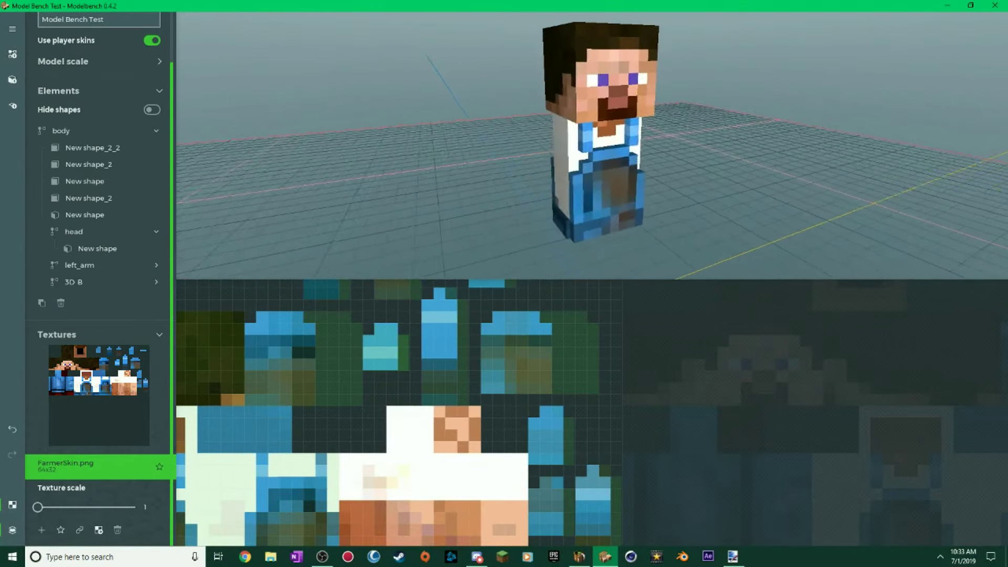
{"action": "right_click_drag", "start_coordinate": [615, 138], "coordinate": [622, 139]}
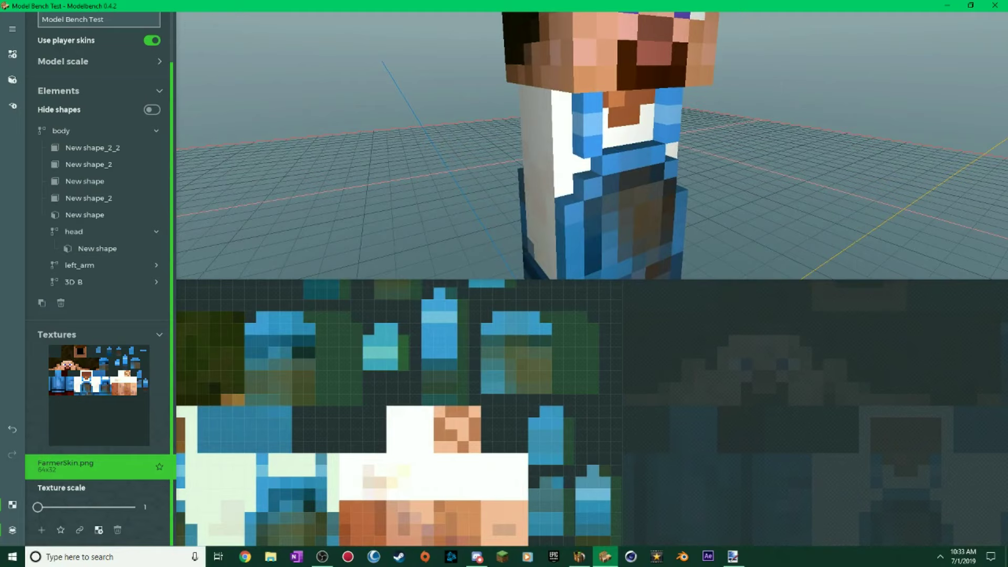
Examine the straps, front panel and side blocks of the overalls up close and from a distance.
{"action": "left_click", "coordinate": [609, 131]}
{"action": "left_click_drag", "start_coordinate": [681, 257], "coordinate": [704, 214]}
{"action": "left_click", "coordinate": [682, 177]}
{"action": "left_click", "coordinate": [633, 183]}
{"action": "left_click", "coordinate": [612, 211]}
{"action": "left_click", "coordinate": [722, 216]}
{"action": "left_click", "coordinate": [742, 221]}
{"action": "left_click", "coordinate": [753, 222]}
{"action": "left_click_drag", "start_coordinate": [790, 213], "coordinate": [876, 204]}
{"action": "scroll", "coordinate": [746, 214], "scroll_direction": "down", "scroll_amount": 4}
{"action": "scroll", "coordinate": [785, 209], "scroll_direction": "up", "scroll_amount": 4}
{"action": "left_click", "coordinate": [785, 209]}
{"action": "scroll", "coordinate": [798, 202], "scroll_direction": "down", "scroll_amount": 4}
Switch to Mine-imator and bend the body about -19° on Z.
{"action": "left_click", "coordinate": [579, 557]}
{"action": "scroll", "coordinate": [374, 220], "scroll_direction": "up", "scroll_amount": 2}
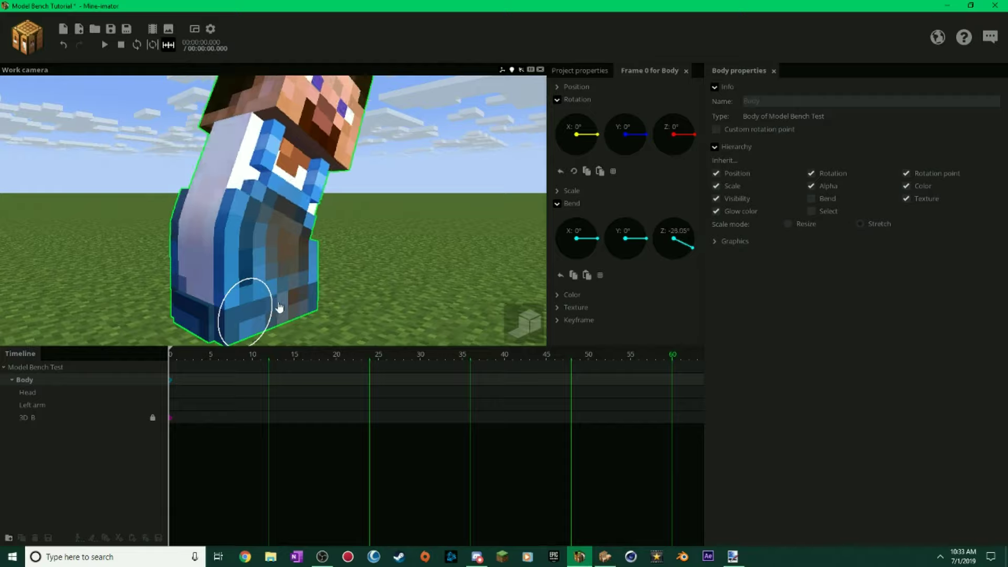
{"action": "left_click_drag", "start_coordinate": [280, 308], "coordinate": [240, 276]}
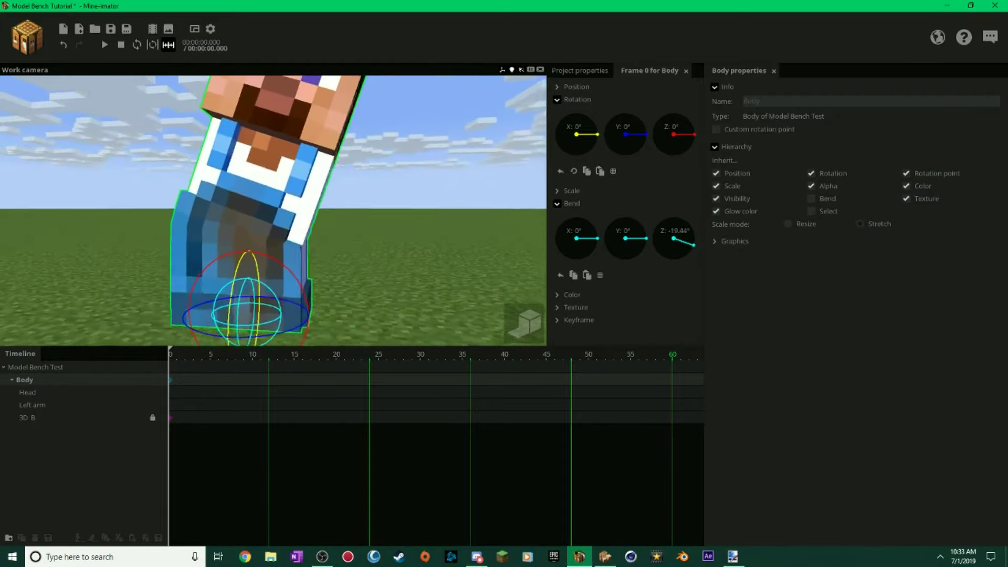
Examine how the overalls' front and back details follow the sideways bend at the waist.
{"action": "middle_click_drag", "start_coordinate": [275, 258], "coordinate": [280, 303]}
{"action": "left_click_drag", "start_coordinate": [277, 301], "coordinate": [213, 178]}
{"action": "scroll", "coordinate": [313, 255], "scroll_direction": "up", "scroll_amount": 2}
{"action": "middle_click_drag", "start_coordinate": [295, 209], "coordinate": [305, 217]}
Switch to Modelbench and try bending the body part -130° on Z in its bend settings, then reset that bend.
{"action": "left_click", "coordinate": [605, 557]}
{"action": "left_click_drag", "start_coordinate": [324, 202], "coordinate": [324, 203]}
{"action": "scroll", "coordinate": [324, 202], "scroll_direction": "up", "scroll_amount": 2}
{"action": "left_click", "coordinate": [55, 131]}
{"action": "scroll", "coordinate": [237, 321], "scroll_direction": "down", "scroll_amount": 10}
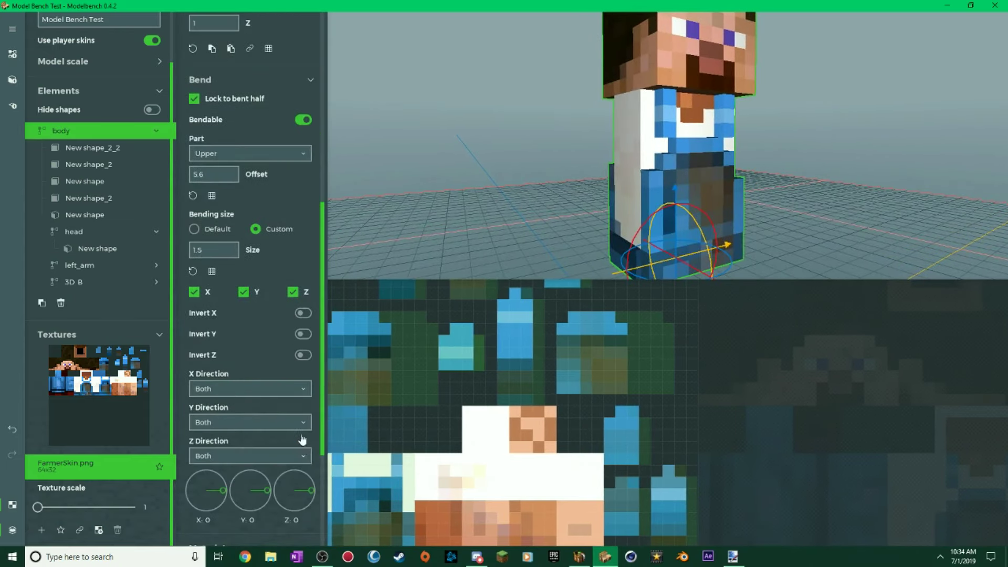
{"action": "mouse_move", "coordinate": [312, 374]}
{"action": "left_mouse_down"}
{"action": "mouse_move", "coordinate": [310, 395]}
{"action": "mouse_move", "coordinate": [299, 379]}
{"action": "left_mouse_up"}
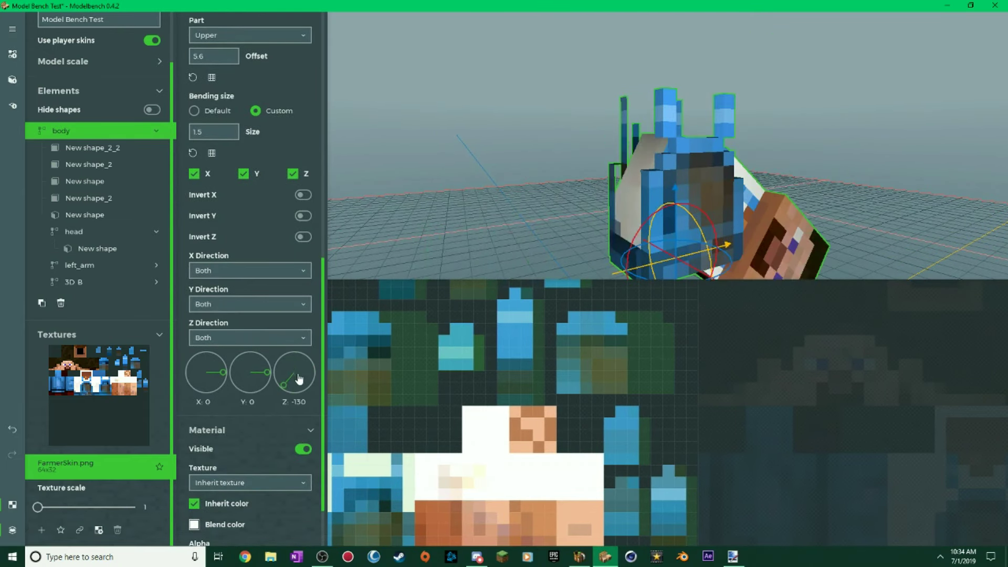
{"action": "right_click", "coordinate": [303, 381]}
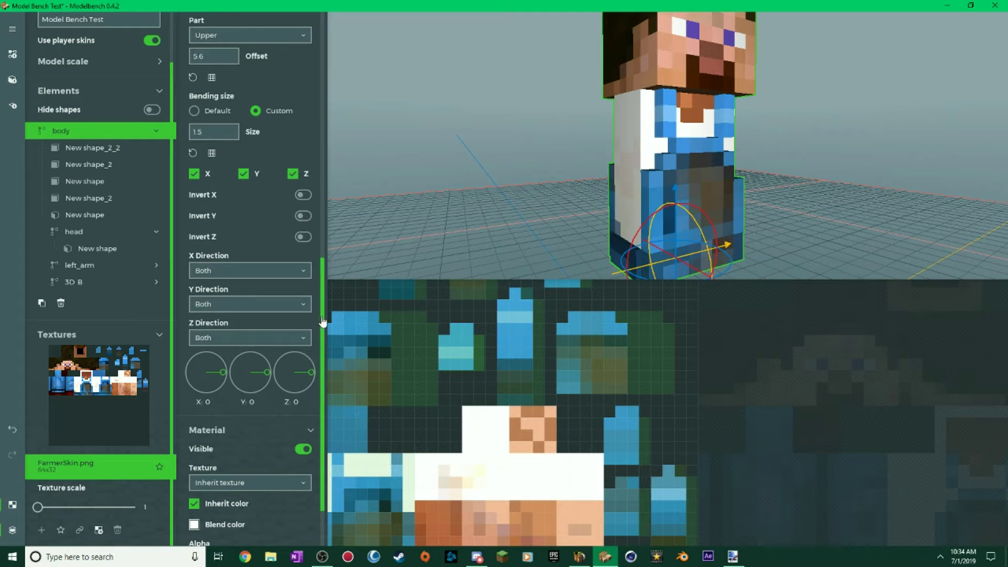
{"action": "scroll", "coordinate": [282, 278], "scroll_direction": "up", "scroll_amount": 3}
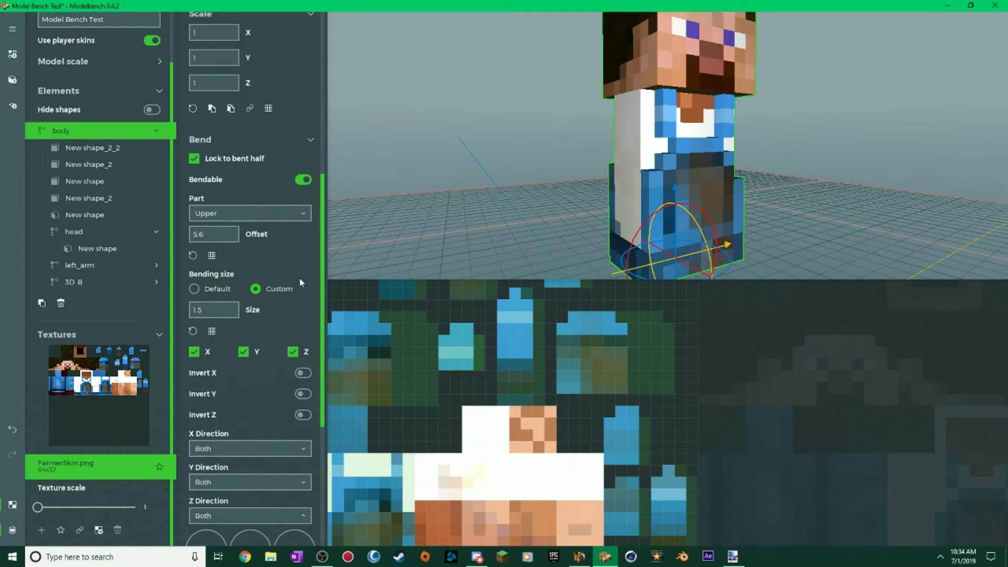
Switch back to Mine-imator, check the back of the bent body and reset its Z bend to 0°.
{"action": "left_click", "coordinate": [579, 557]}
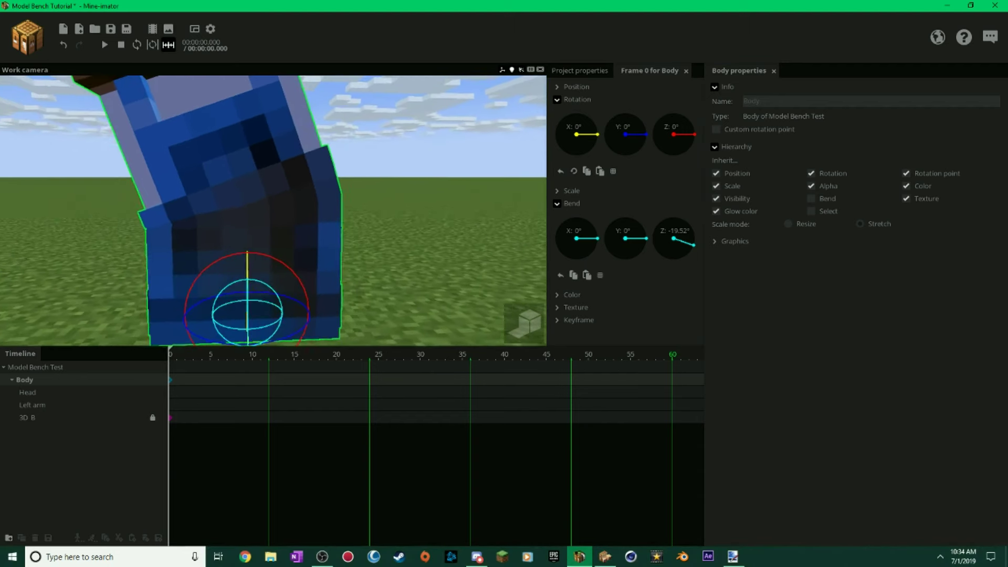
{"action": "left_click_drag", "start_coordinate": [269, 293], "coordinate": [330, 184]}
{"action": "right_click", "coordinate": [689, 244]}
Try bending the body about -22° and about 20° on X, checking the overalls from the side, and reset the bend.
{"action": "left_click_drag", "start_coordinate": [588, 241], "coordinate": [579, 258]}
{"action": "left_click_drag", "start_coordinate": [389, 210], "coordinate": [409, 197]}
{"action": "left_click_drag", "start_coordinate": [578, 259], "coordinate": [596, 246]}
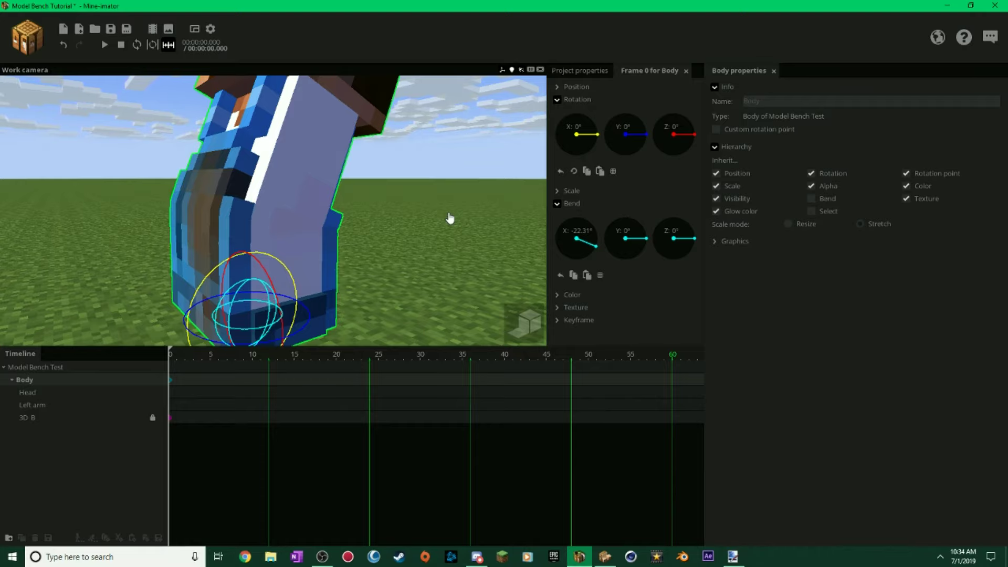
{"action": "right_click_drag", "start_coordinate": [450, 218], "coordinate": [422, 232]}
{"action": "left_click_drag", "start_coordinate": [273, 296], "coordinate": [246, 243]}
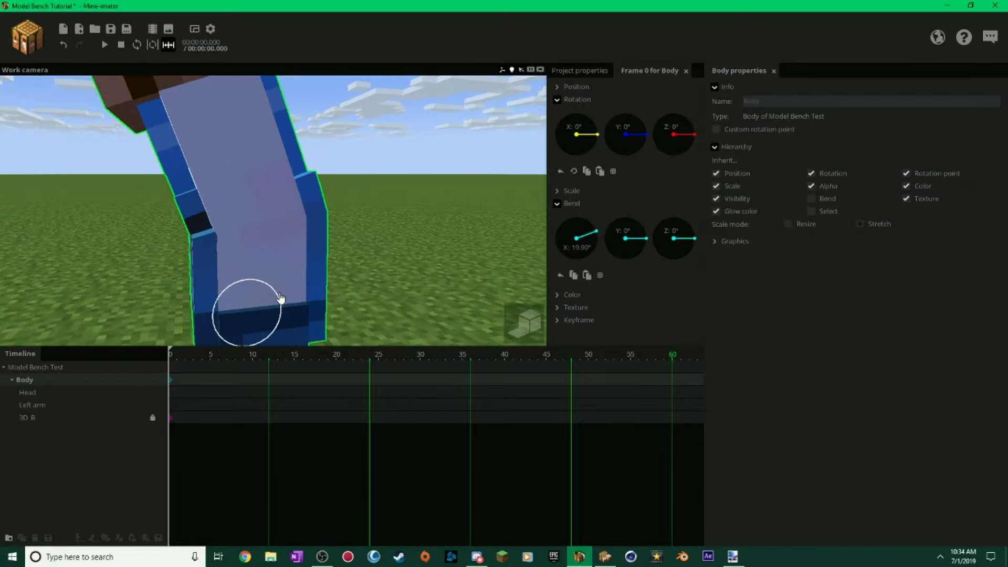
{"action": "left_click_drag", "start_coordinate": [547, 252], "coordinate": [518, 239]}
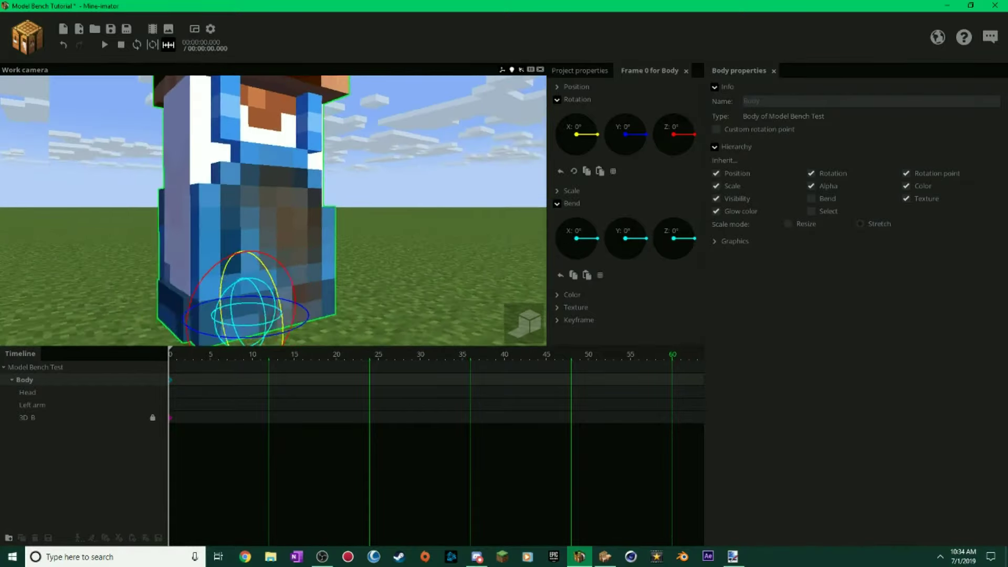
Try bending the body about 52° on Z to check the overalls' front, then reset the bend and deselect the body.
{"action": "scroll", "coordinate": [406, 248], "scroll_direction": "down", "scroll_amount": 3}
{"action": "left_click_drag", "start_coordinate": [342, 274], "coordinate": [327, 227]}
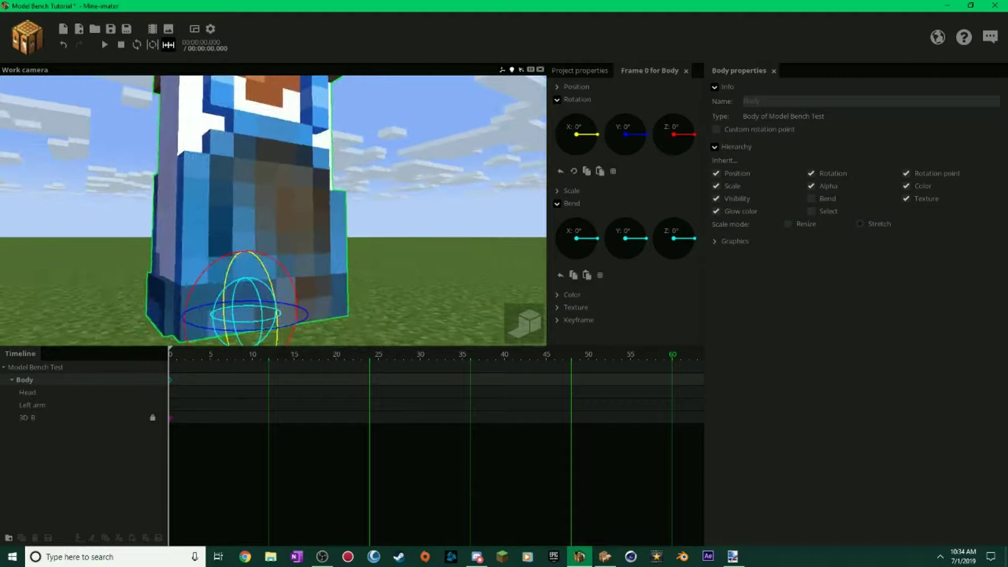
{"action": "left_click", "coordinate": [354, 262]}
{"action": "left_click_drag", "start_coordinate": [354, 262], "coordinate": [412, 226]}
{"action": "scroll", "coordinate": [412, 226], "scroll_direction": "up", "scroll_amount": 3}
{"action": "left_click", "coordinate": [412, 226]}
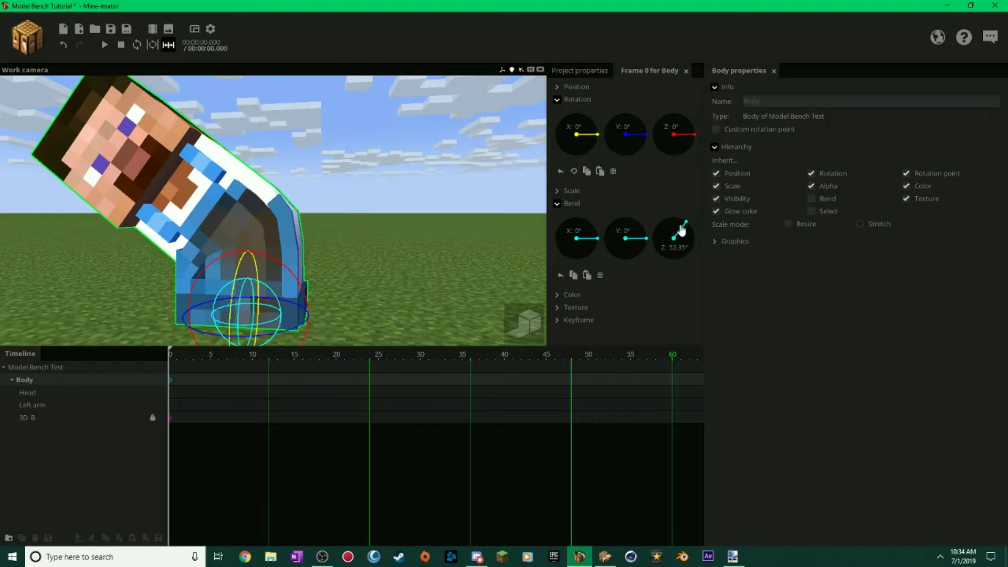
{"action": "left_click", "coordinate": [410, 223]}
{"action": "left_click_drag", "start_coordinate": [410, 223], "coordinate": [368, 234]}
{"action": "scroll", "coordinate": [368, 234], "scroll_direction": "down", "scroll_amount": 3}
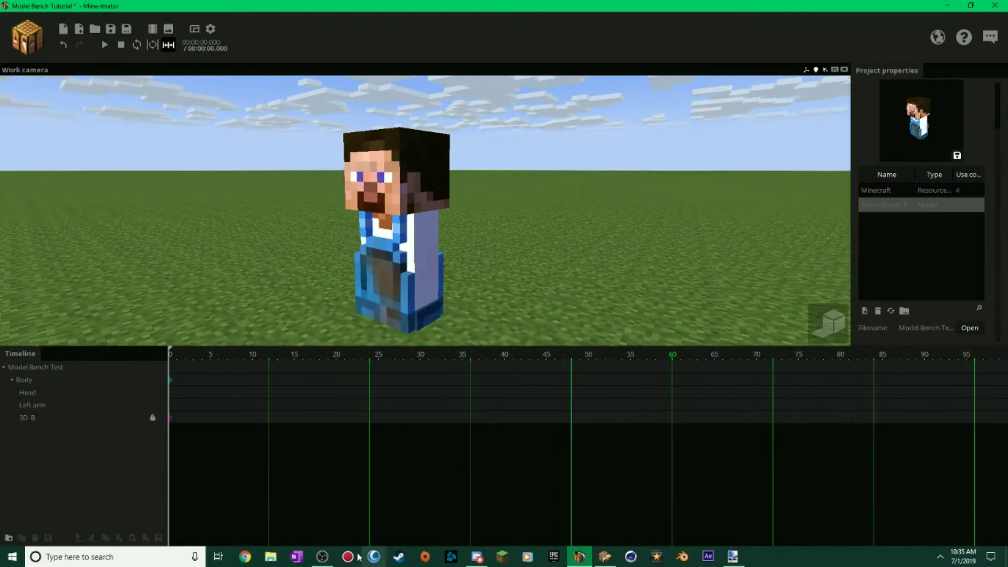
Examine the unbent character's raised straps, front panel and side blocks up close from the front and side.
{"action": "left_click", "coordinate": [324, 560]}
{"action": "left_click_drag", "start_coordinate": [496, 292], "coordinate": [480, 255]}
{"action": "scroll", "coordinate": [578, 296], "scroll_direction": "down", "scroll_amount": 2}
{"action": "scroll", "coordinate": [540, 339], "scroll_direction": "up", "scroll_amount": 4}
{"action": "scroll", "coordinate": [479, 252], "scroll_direction": "down", "scroll_amount": 3}
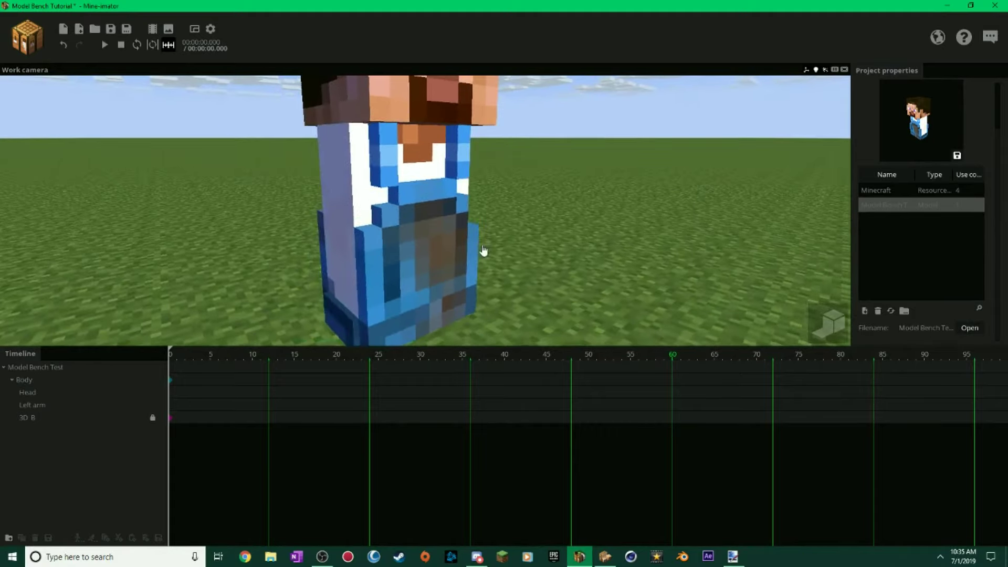
{"action": "middle_click_drag", "start_coordinate": [483, 252], "coordinate": [490, 263]}
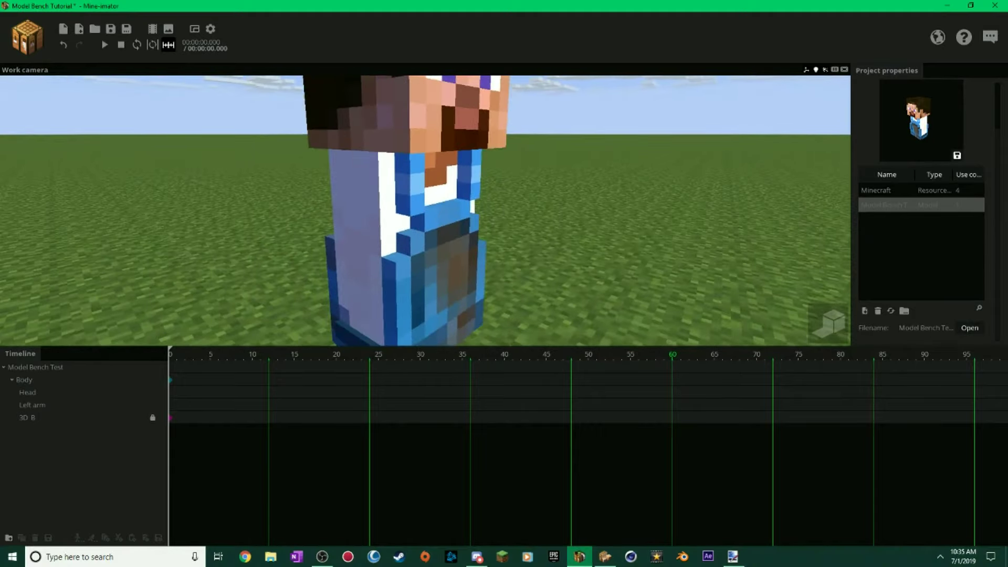